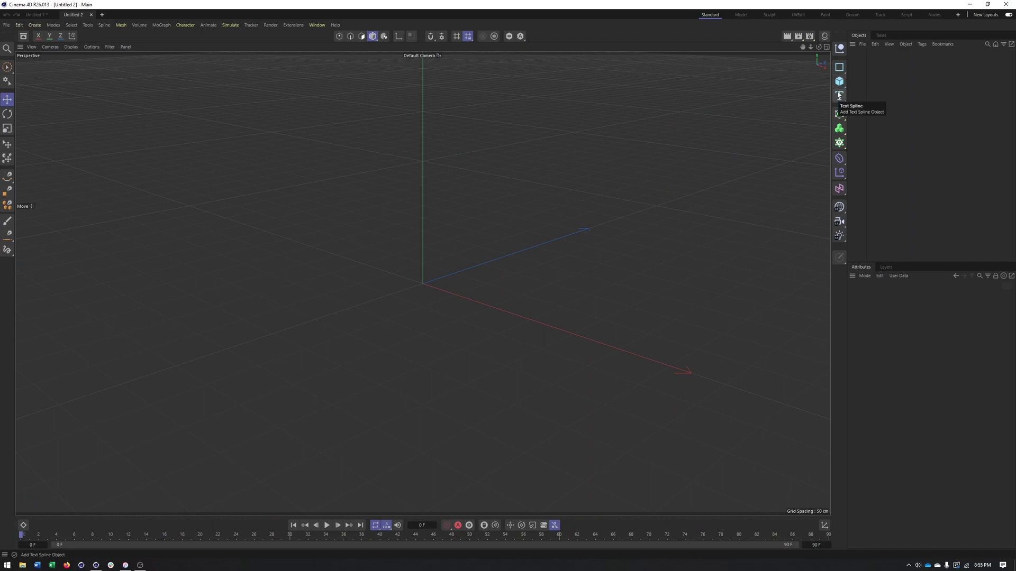
- Add a cube primitive to the scene and switch to the Sculpt layout
{"action": "left_click", "coordinate": [839, 82]}
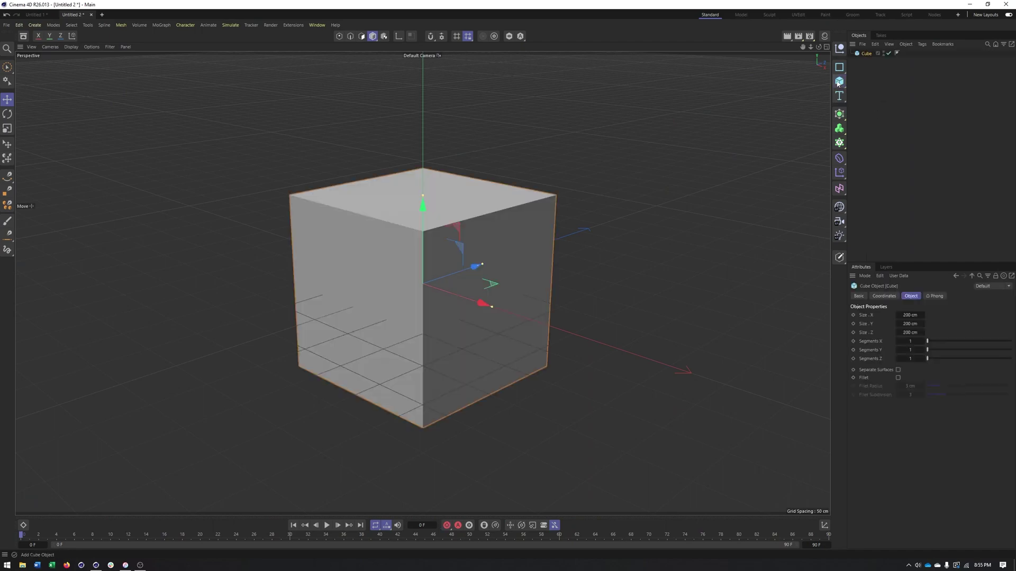
{"action": "mouse_move", "coordinate": [443, 244]}
{"action": "middle_mouse_down", "text": "alt"}
{"action": "mouse_move", "coordinate": [469, 236]}
{"action": "mouse_move", "coordinate": [444, 240]}
{"action": "mouse_move", "coordinate": [453, 241]}
{"action": "middle_mouse_up", "text": "alt"}
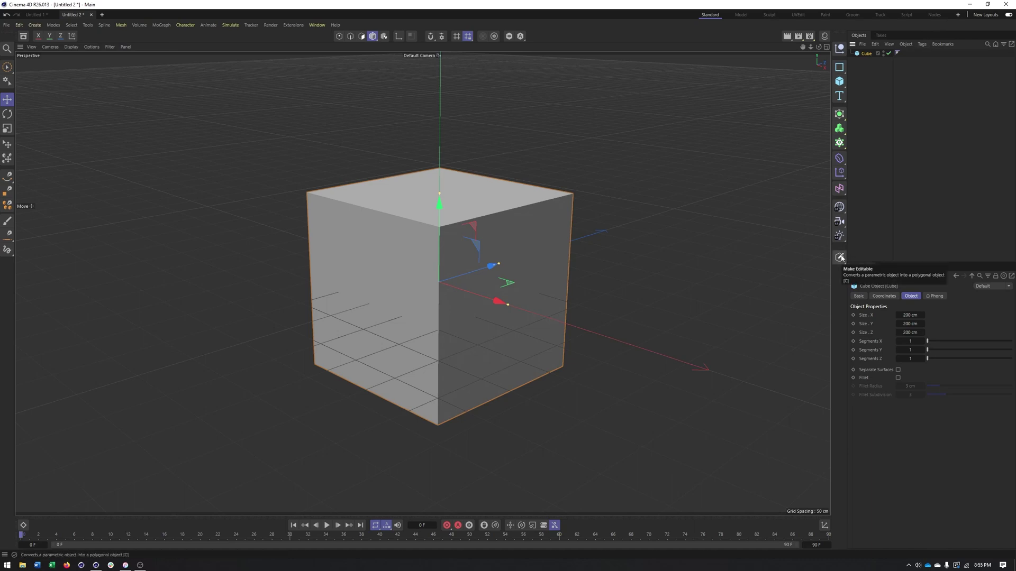
{"action": "left_click", "coordinate": [771, 16]}
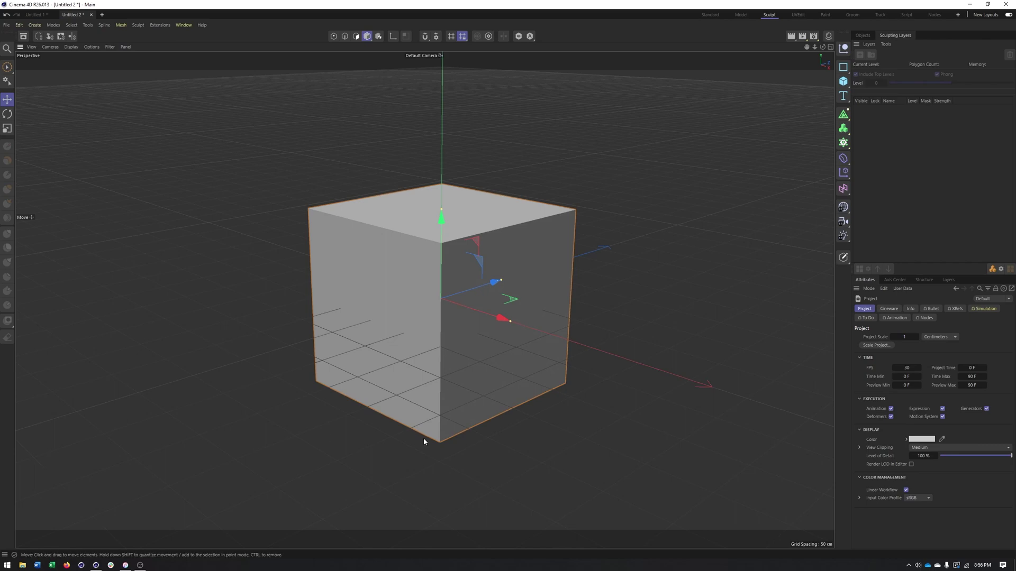
- Select the cube and convert it into an editable polygon object
{"action": "left_click", "coordinate": [863, 35]}
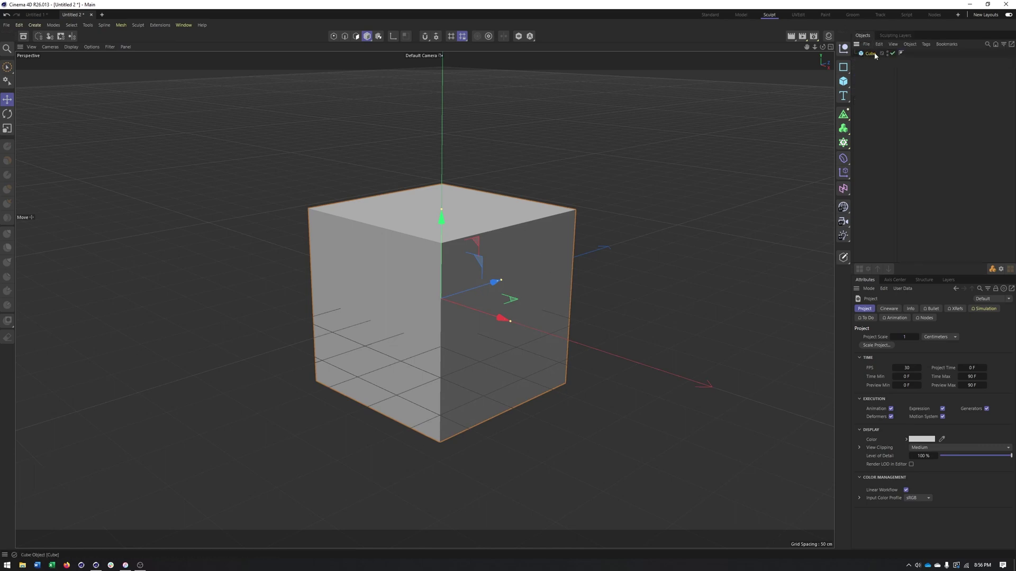
{"action": "left_click", "coordinate": [868, 54]}
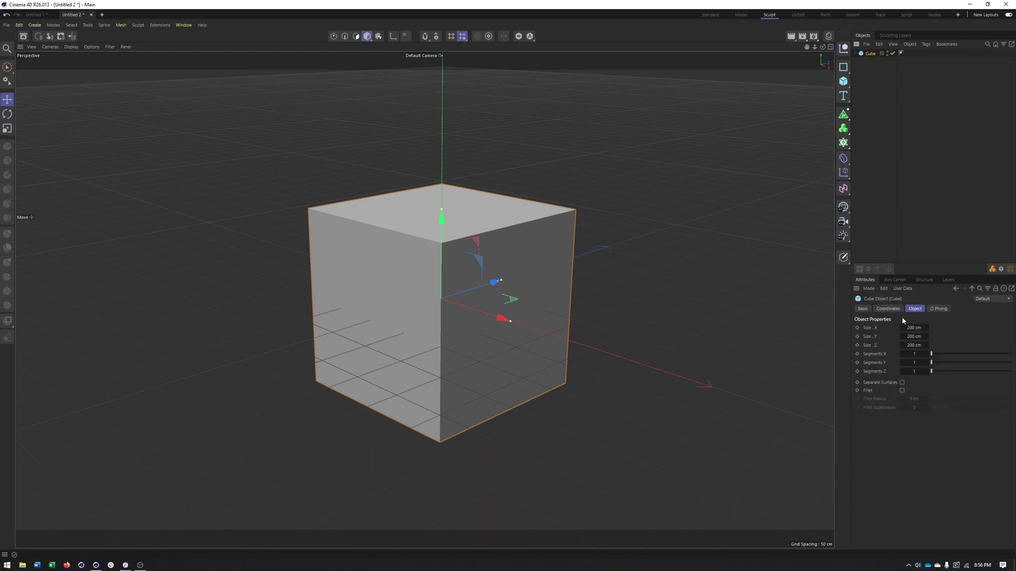
{"action": "left_click", "coordinate": [899, 35]}
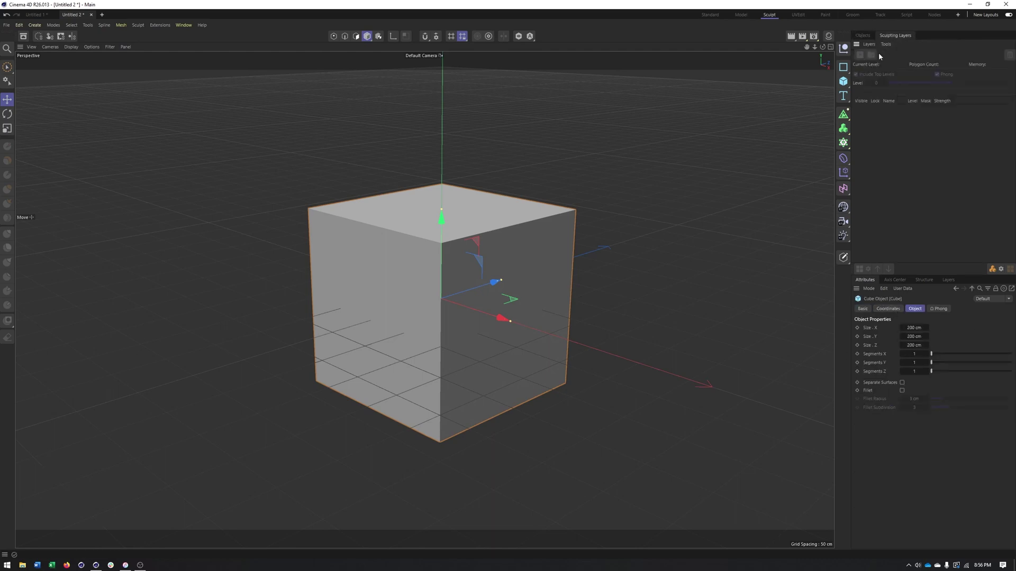
{"action": "left_click", "coordinate": [843, 259]}
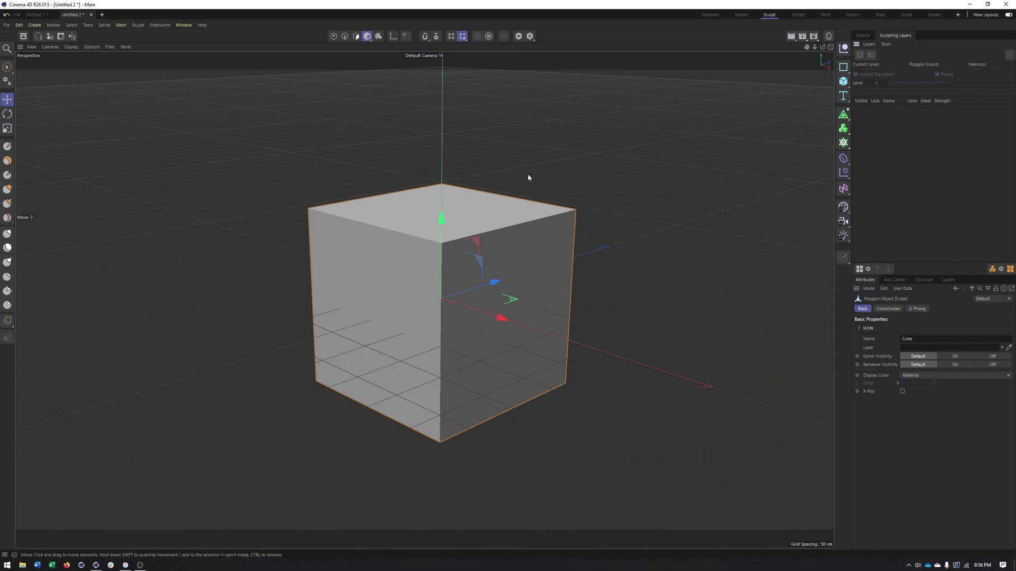
- Try subdividing the six-sided cube directly for sculpting, up to subdivision level 3
{"action": "left_click", "coordinate": [861, 270]}
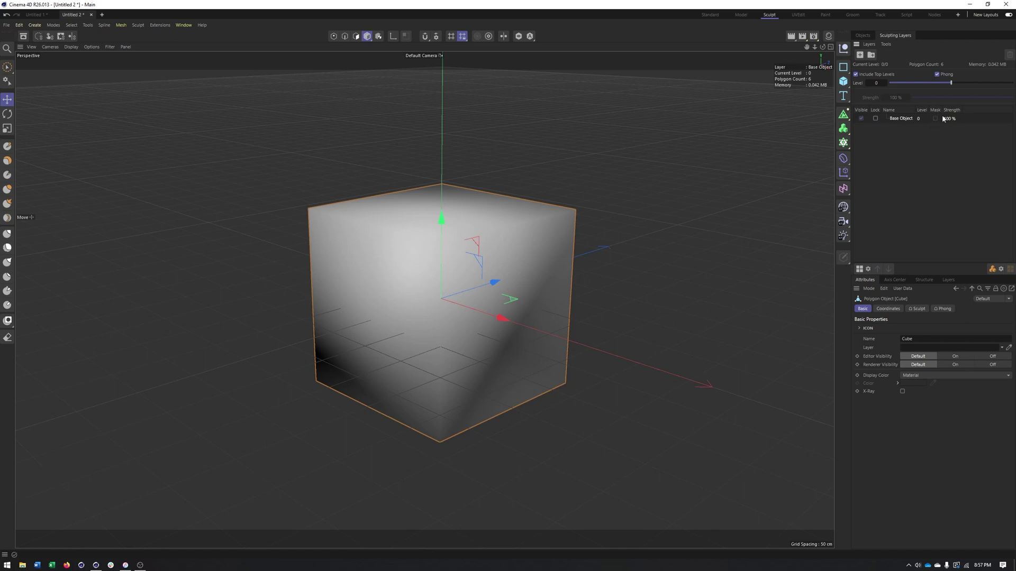
{"action": "left_click", "coordinate": [860, 270]}
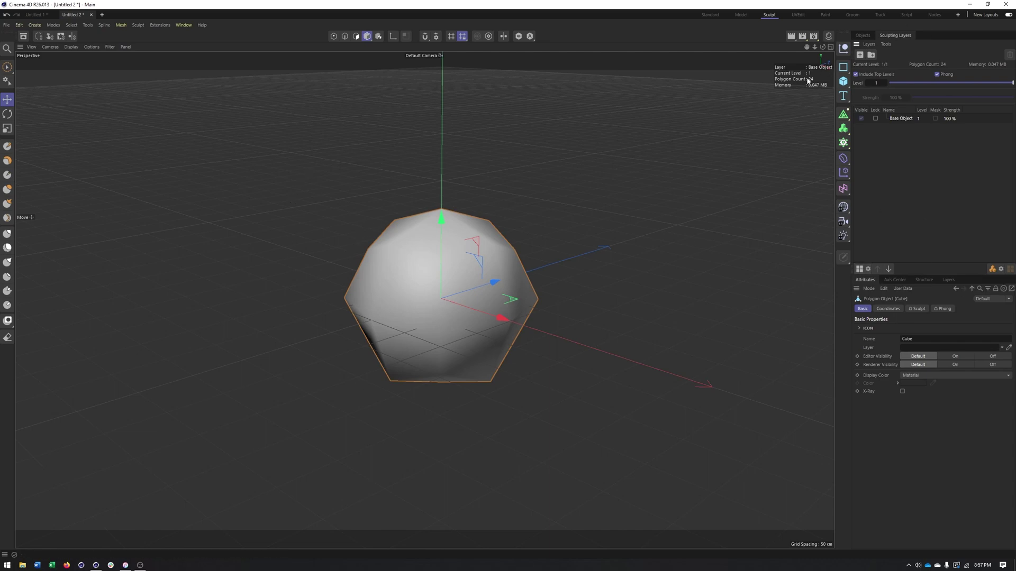
{"action": "left_click", "coordinate": [860, 270]}
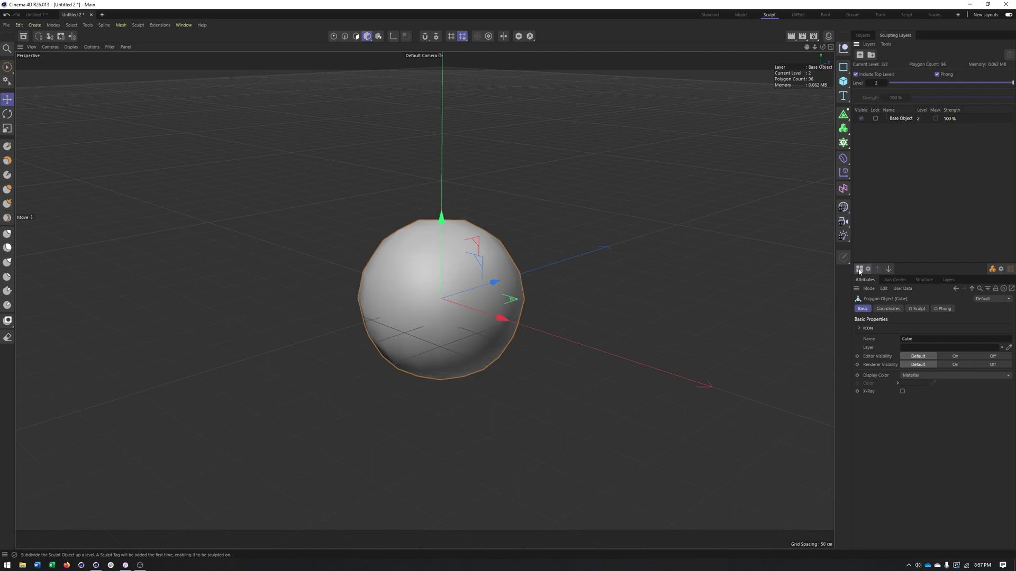
{"action": "left_click", "coordinate": [860, 270]}
{"action": "mouse_move", "coordinate": [424, 284]}
{"action": "left_mouse_down", "text": "alt"}
{"action": "mouse_move", "coordinate": [436, 286]}
{"action": "mouse_move", "coordinate": [431, 277]}
{"action": "left_mouse_up", "text": "alt"}
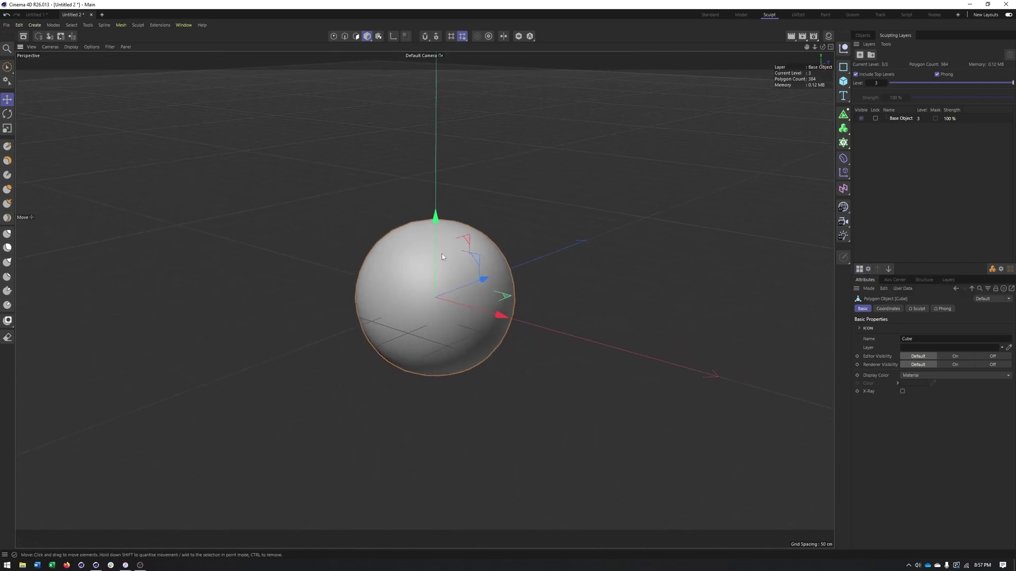
{"action": "left_click_drag", "start_coordinate": [450, 247], "coordinate": [478, 215], "text": "alt"}
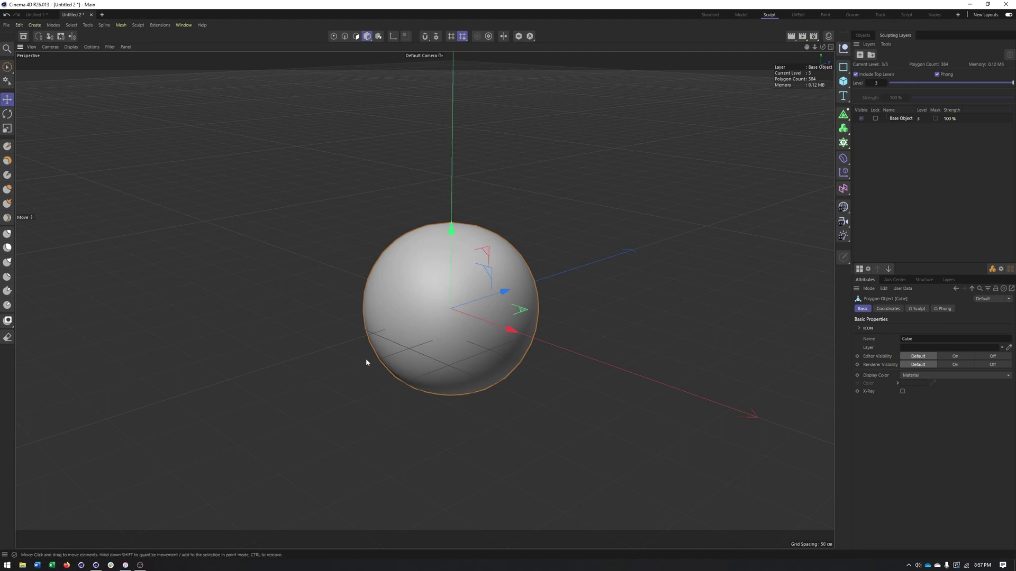
{"action": "left_click_drag", "start_coordinate": [537, 333], "coordinate": [548, 318], "text": "alt"}
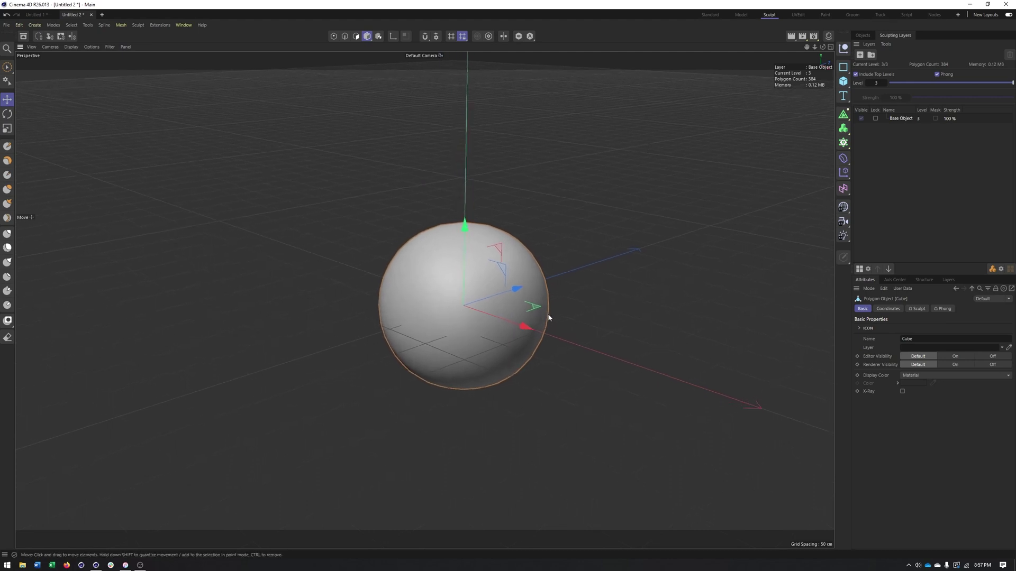
- Set the perspective view to display the mesh's edge lines over the shaded surface
{"action": "left_click", "coordinate": [79, 46]}
{"action": "left_click", "coordinate": [95, 82]}
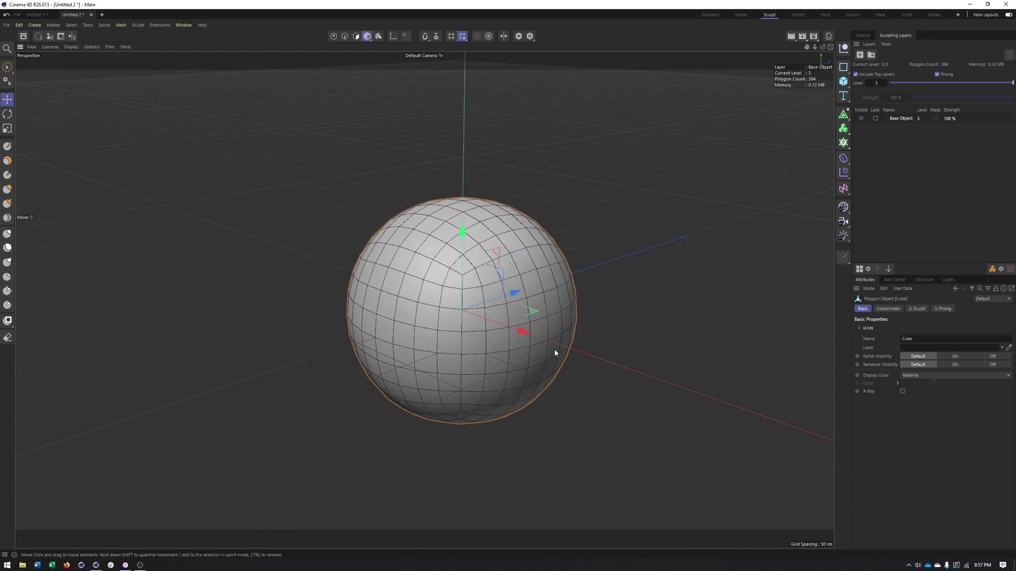
{"action": "middle_click_drag", "start_coordinate": [541, 314], "coordinate": [539, 316], "text": "alt"}
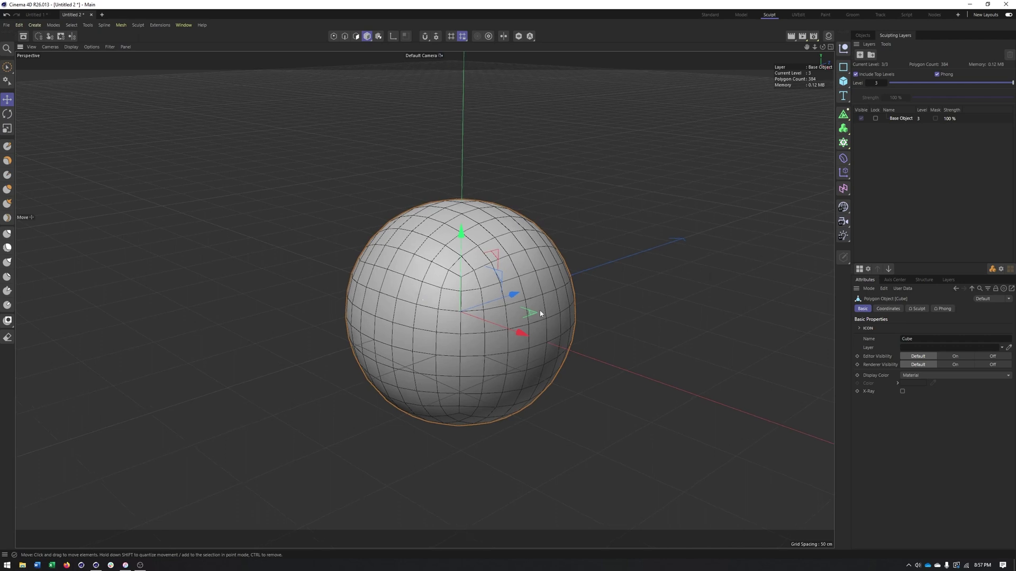
- Undo the sculpt subdivisions back to level 0 so the object is a plain cube again
{"action": "key", "text": "ctrl+z"}
{"action": "key", "text": "ctrl+z"}
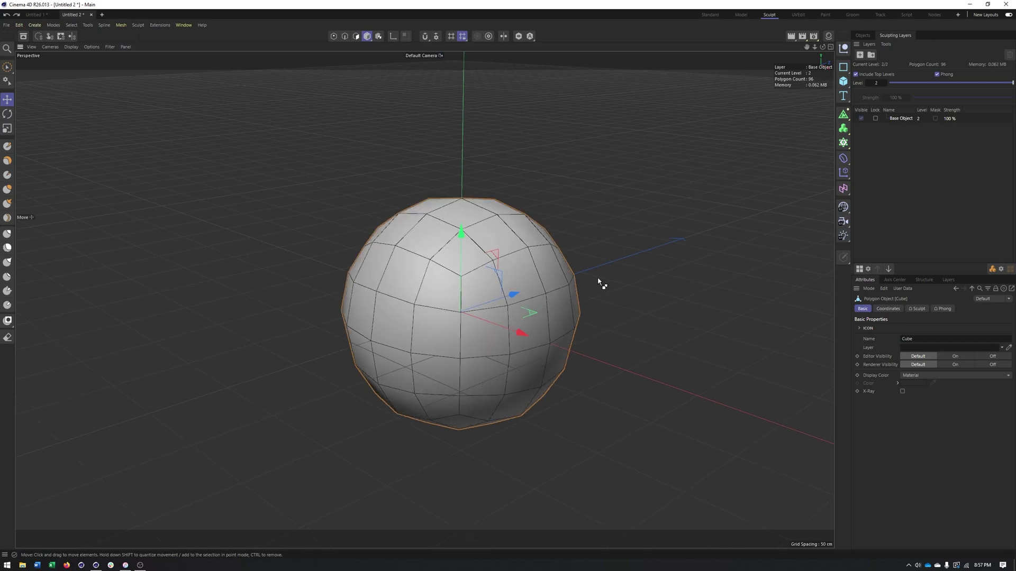
{"action": "key", "text": "ctrl+z"}
{"action": "left_click_drag", "start_coordinate": [596, 265], "coordinate": [540, 274], "text": "alt"}
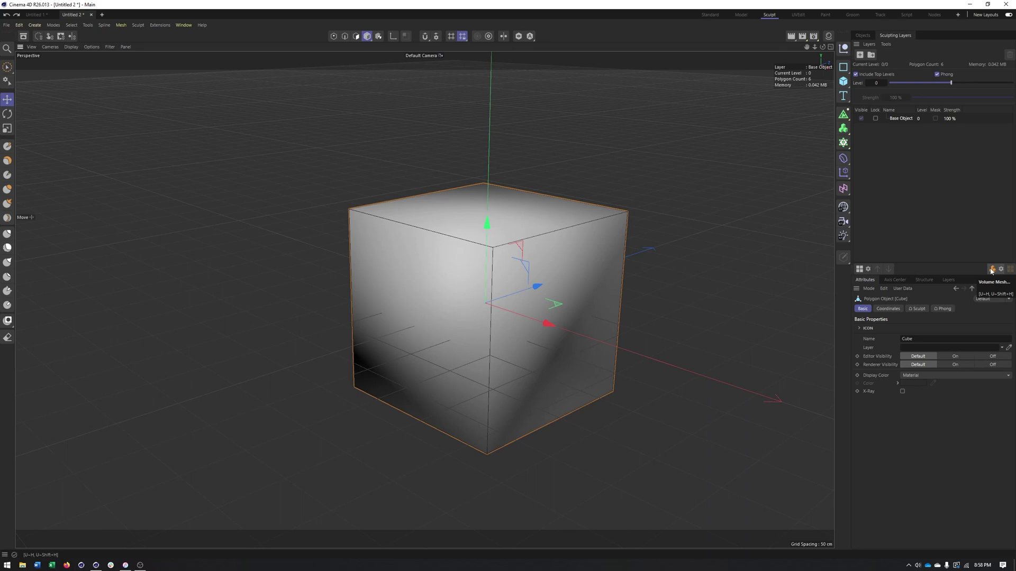
- Remesh the cube into an even, dense grid of polygons with Volume Mesh
{"action": "left_click", "coordinate": [844, 116]}
{"action": "left_click", "coordinate": [993, 270]}
{"action": "scroll", "coordinate": [438, 233], "scroll_direction": "up", "scroll_amount": 3}
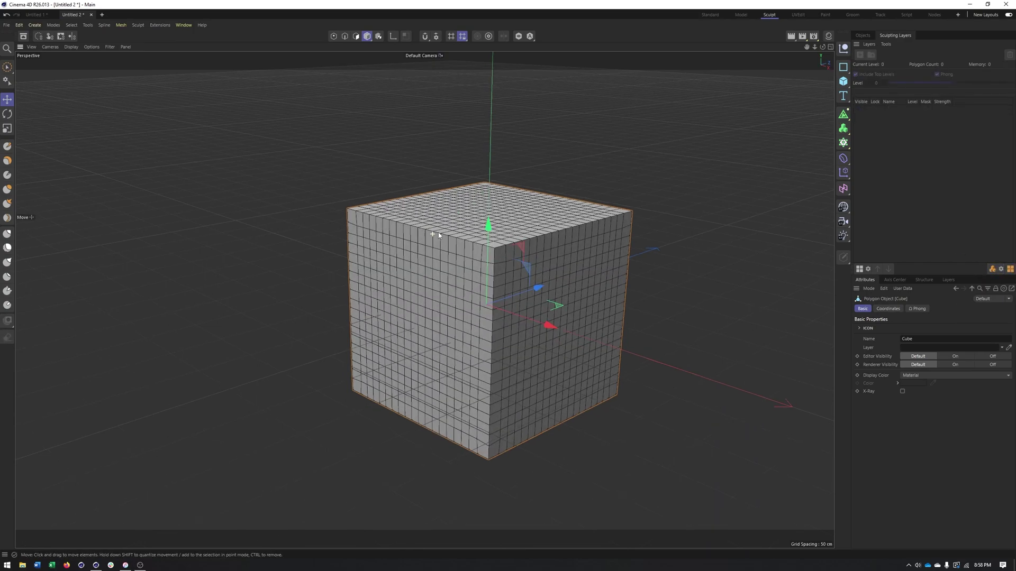
{"action": "mouse_move", "coordinate": [459, 233]}
{"action": "left_mouse_down", "text": "alt"}
{"action": "mouse_move", "coordinate": [513, 234]}
{"action": "mouse_move", "coordinate": [438, 231]}
{"action": "mouse_move", "coordinate": [462, 237]}
{"action": "left_mouse_up", "text": "alt"}
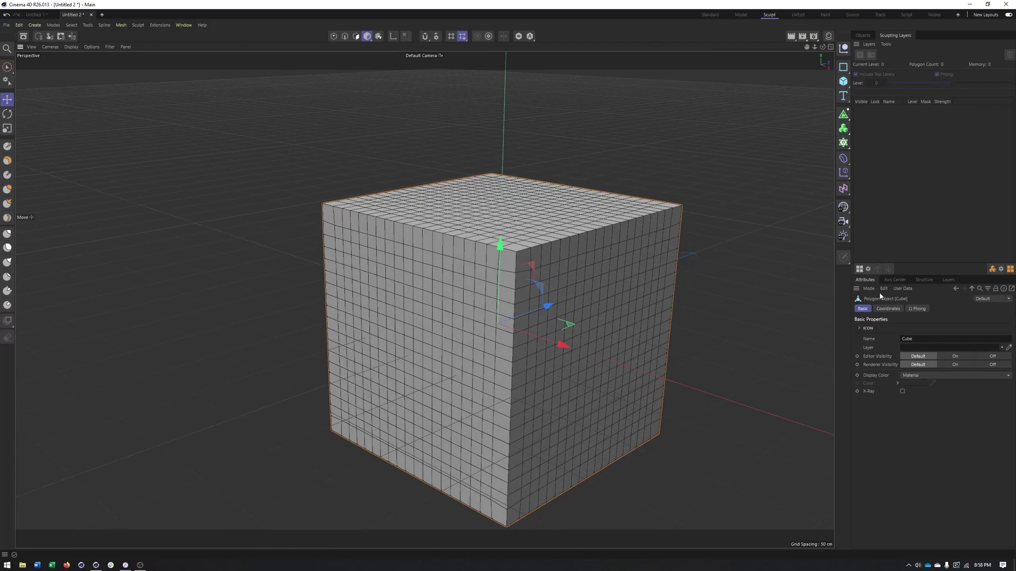
- Make the remeshed cube sculptable and subdivide it to sculpt level 1
{"action": "left_click", "coordinate": [861, 269]}
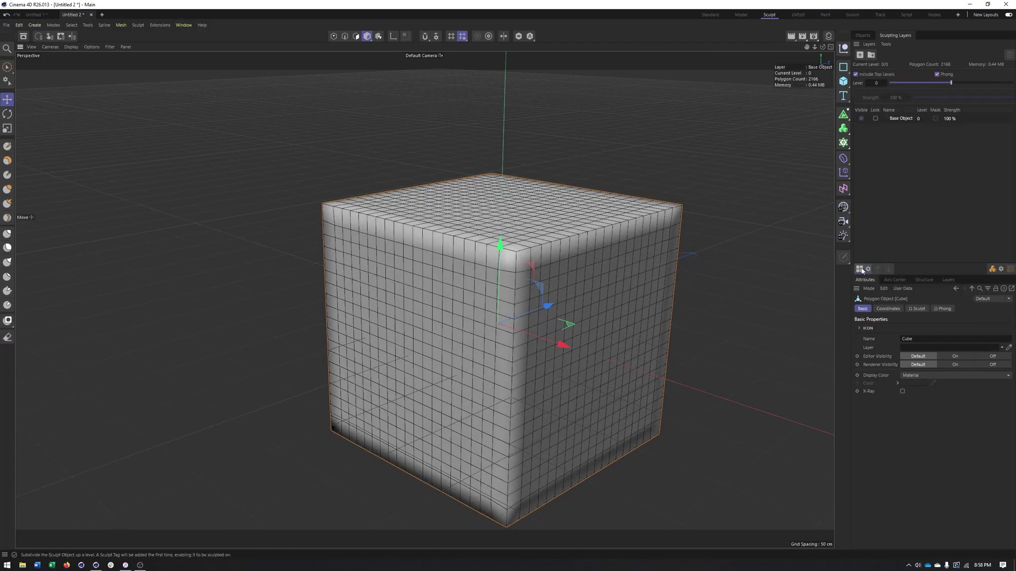
{"action": "left_click_drag", "start_coordinate": [570, 254], "coordinate": [535, 259], "text": "alt"}
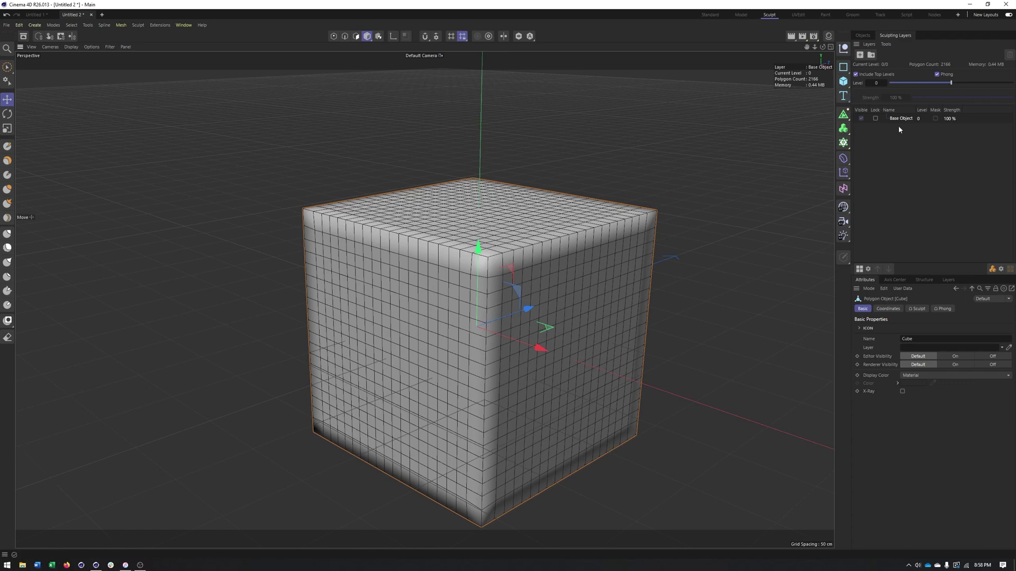
{"action": "left_click", "coordinate": [860, 270]}
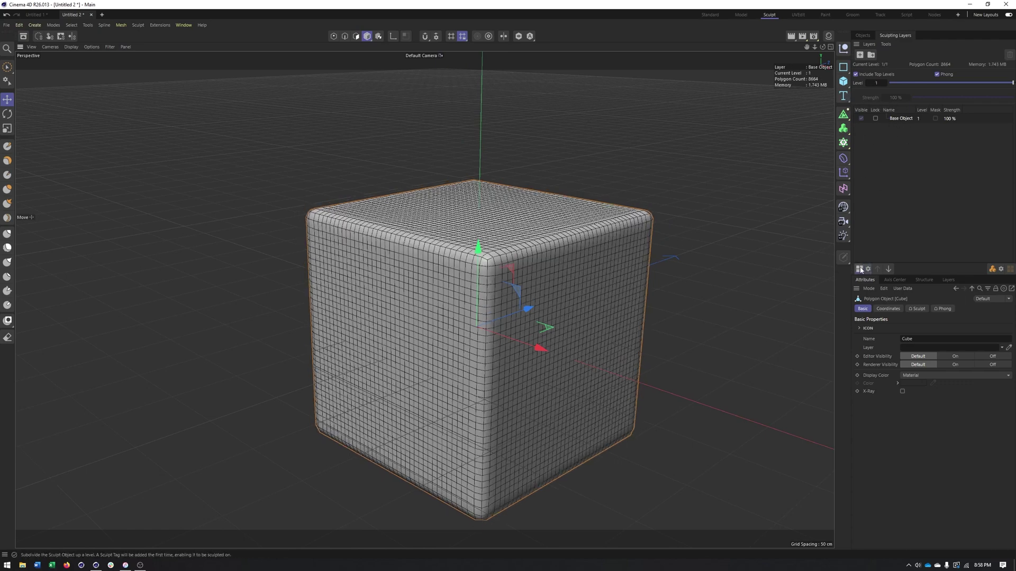
{"action": "left_click_drag", "start_coordinate": [465, 297], "coordinate": [461, 295], "text": "alt"}
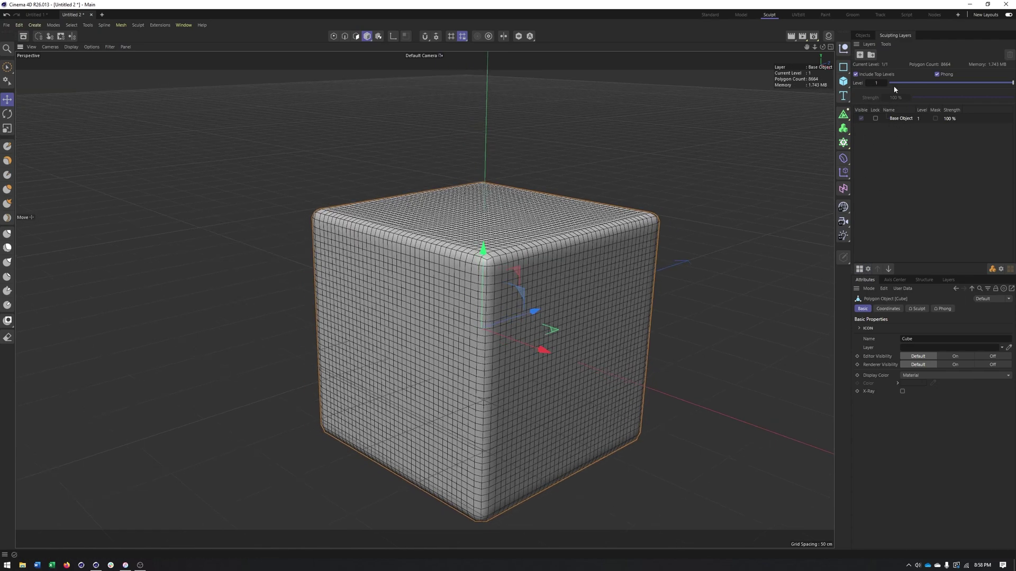
- Lock the Base Object sculpting layer and subdivide the cube to sculpt level 2
{"action": "left_click", "coordinate": [875, 118]}
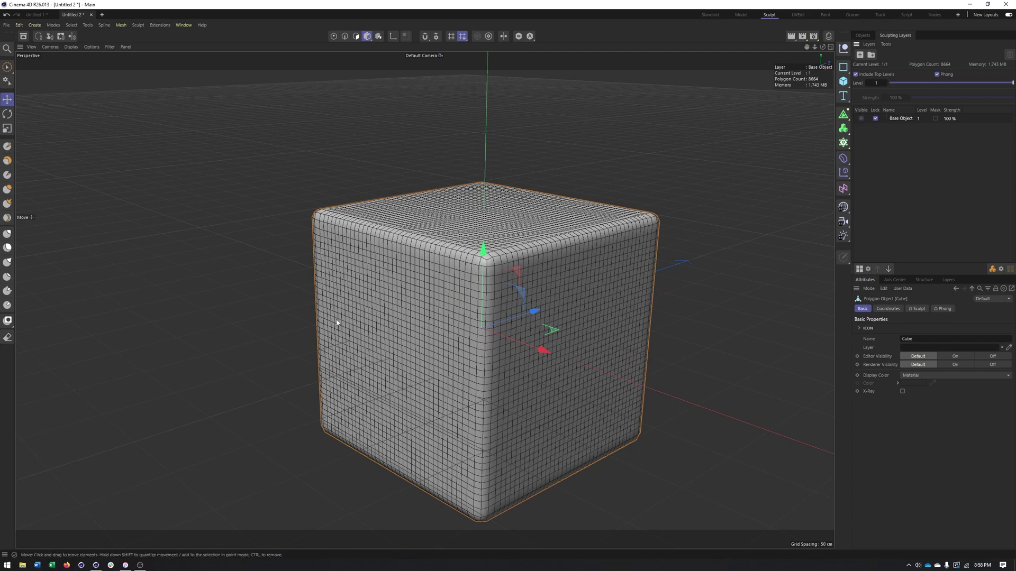
{"action": "left_click_drag", "start_coordinate": [621, 286], "coordinate": [620, 286], "text": "alt"}
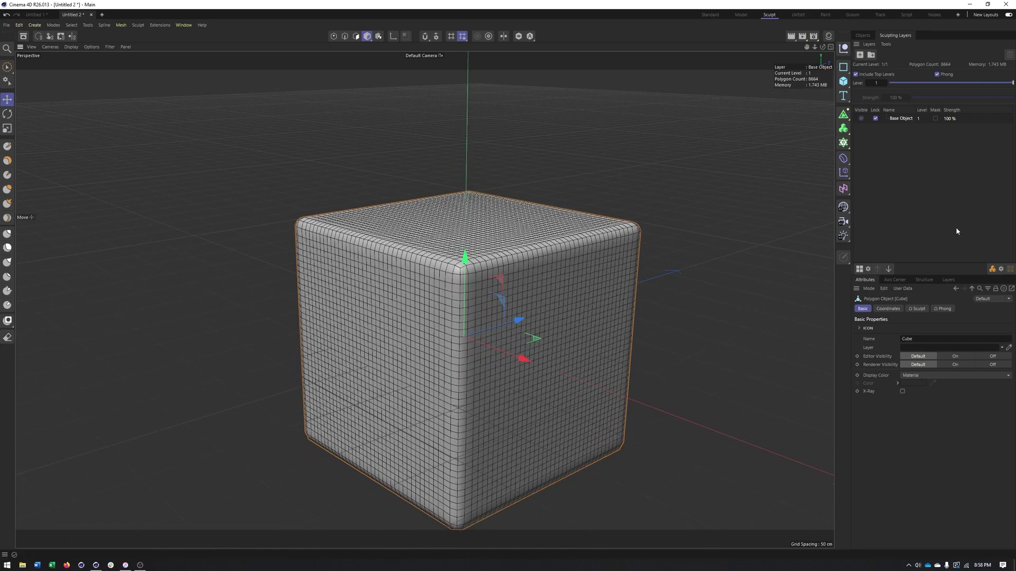
{"action": "middle_click_drag", "start_coordinate": [577, 268], "coordinate": [566, 275], "text": "alt"}
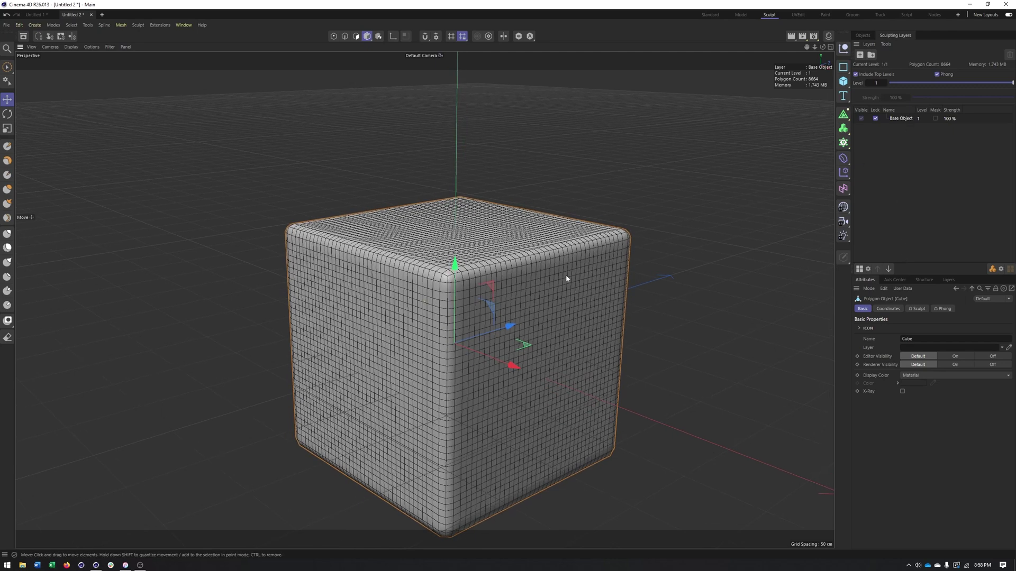
{"action": "left_click", "coordinate": [859, 270]}
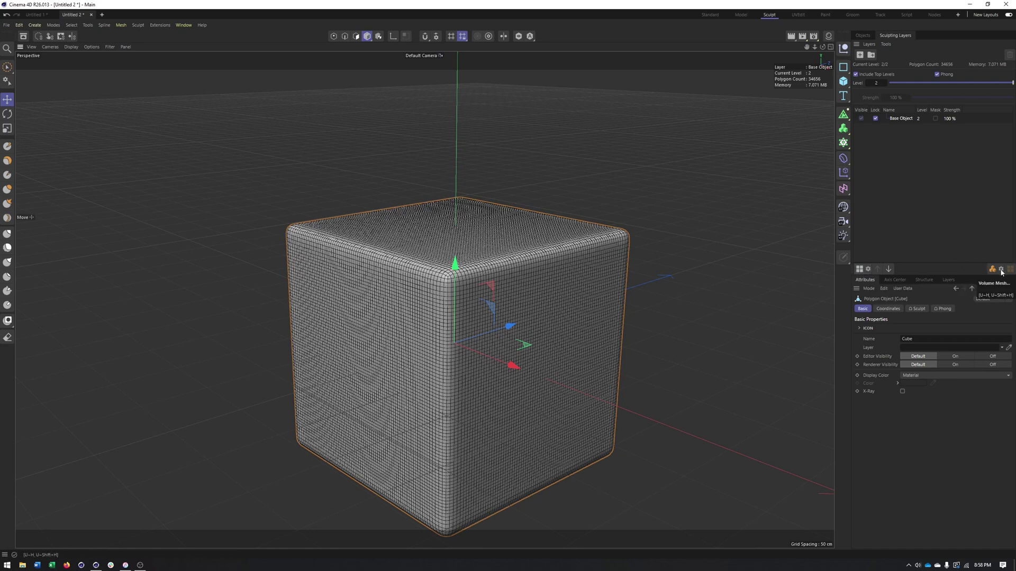
- Switch the sculpt object down and back up between subdivision levels 1 and 2 to compare the mesh density
{"action": "left_click", "coordinate": [889, 271]}
{"action": "left_click", "coordinate": [879, 270]}
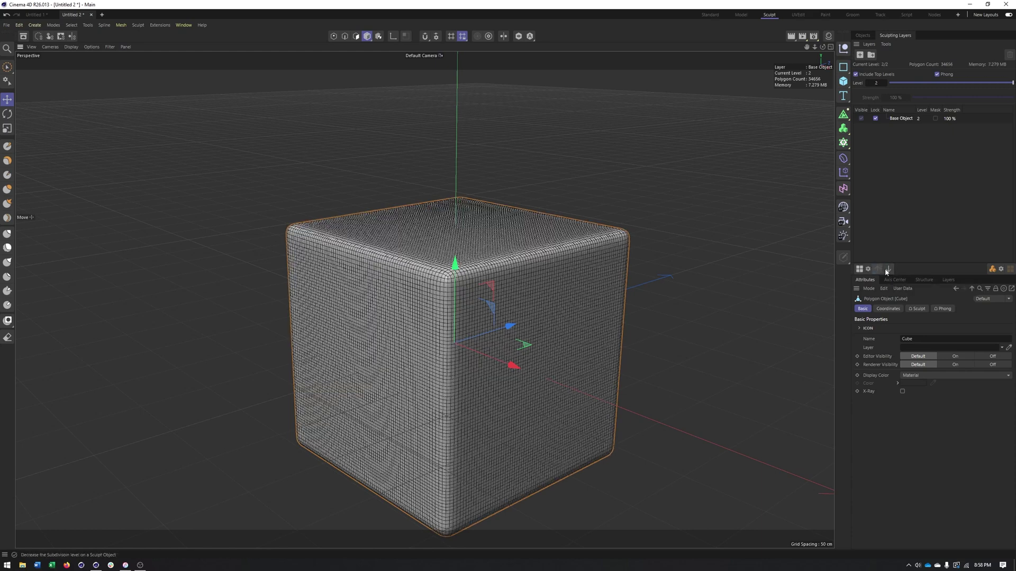
{"action": "left_click", "coordinate": [888, 270]}
{"action": "left_click", "coordinate": [880, 270]}
{"action": "left_click", "coordinate": [888, 270]}
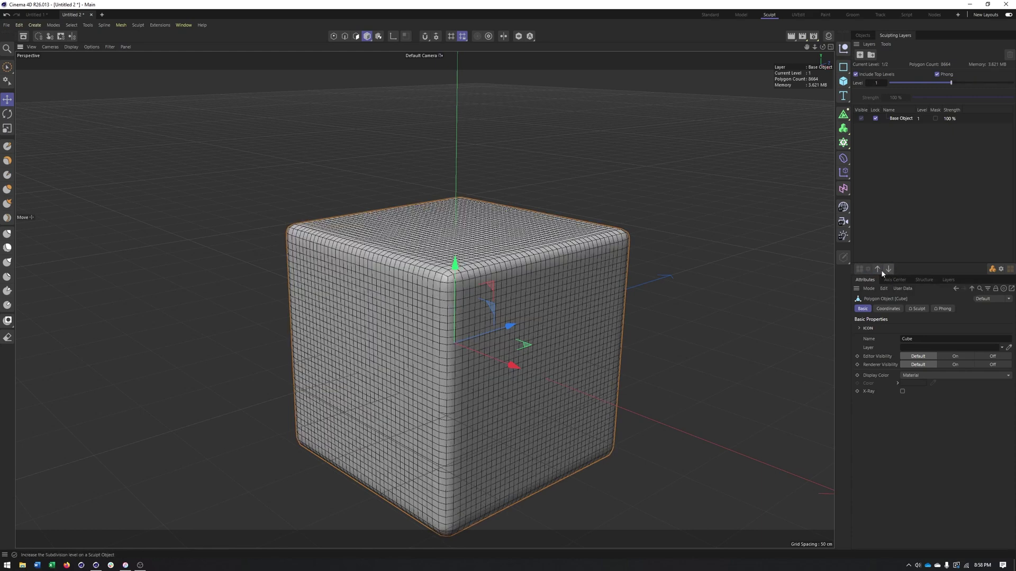
{"action": "left_click", "coordinate": [878, 270]}
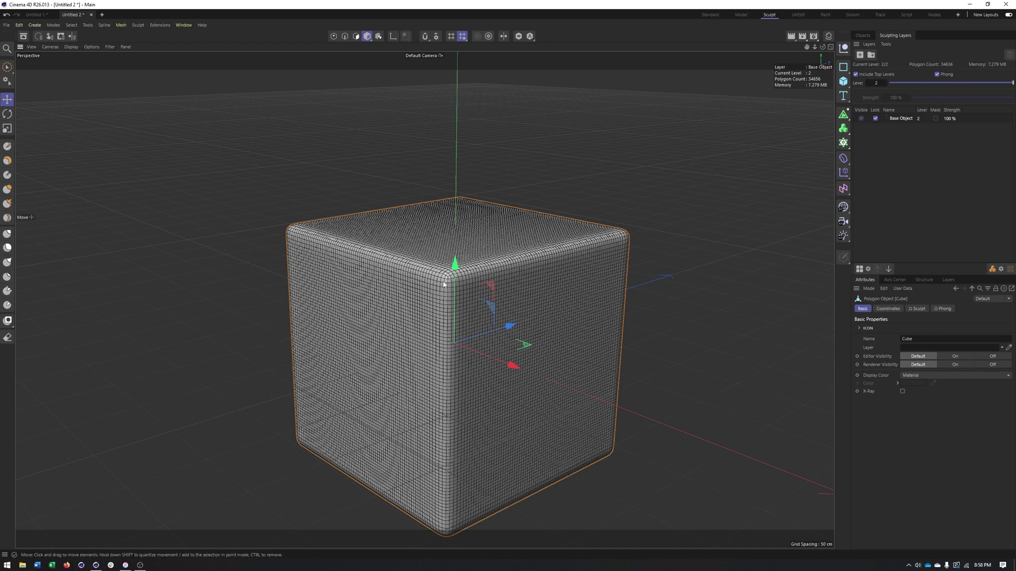
- Subdivide the cube to sculpt level 3 and examine the denser mesh from different angles
{"action": "middle_click_drag", "start_coordinate": [532, 260], "coordinate": [519, 251], "text": "alt"}
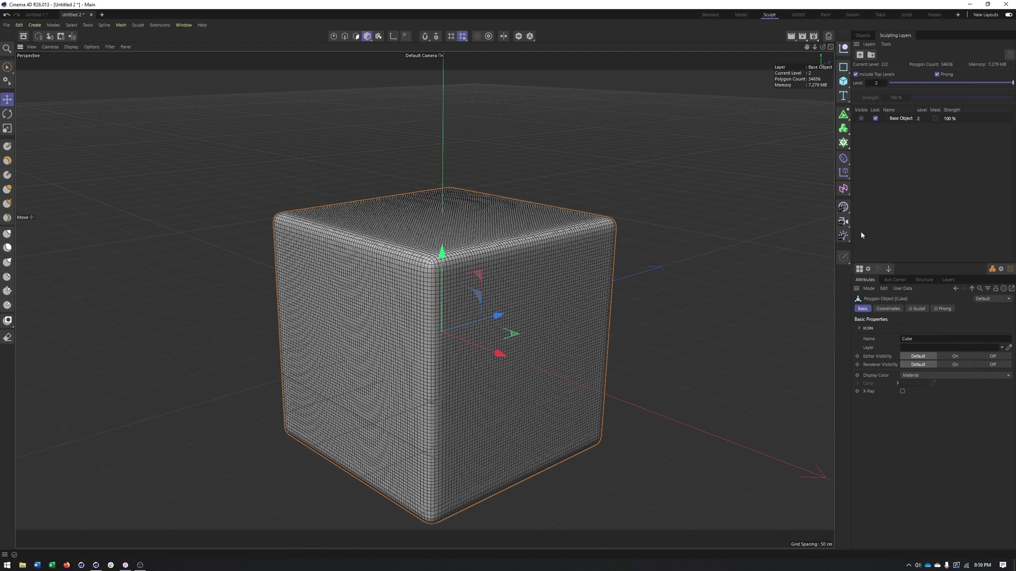
{"action": "middle_click_drag", "start_coordinate": [742, 174], "coordinate": [690, 184], "text": "alt"}
{"action": "middle_click_drag", "start_coordinate": [644, 213], "coordinate": [723, 195], "text": "alt"}
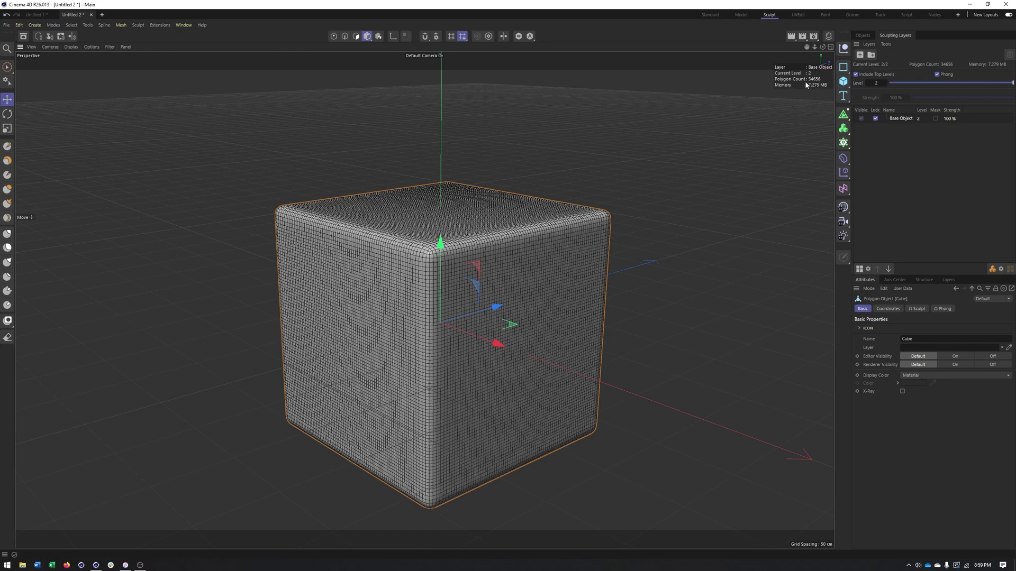
{"action": "mouse_move", "coordinate": [599, 274]}
{"action": "left_mouse_down", "text": "alt"}
{"action": "mouse_move", "coordinate": [612, 265]}
{"action": "mouse_move", "coordinate": [598, 265]}
{"action": "left_mouse_up", "text": "alt"}
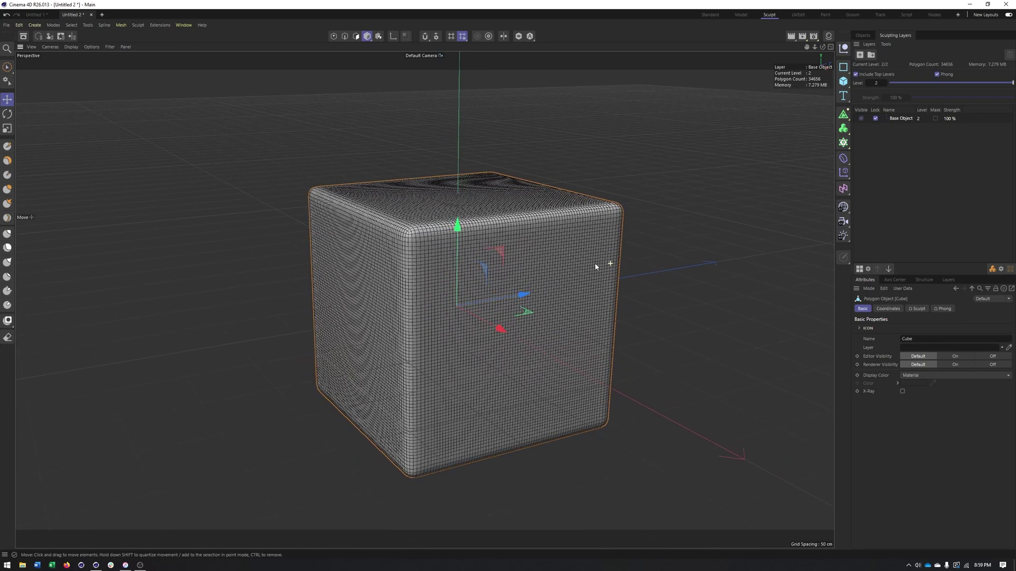
{"action": "left_click", "coordinate": [860, 270]}
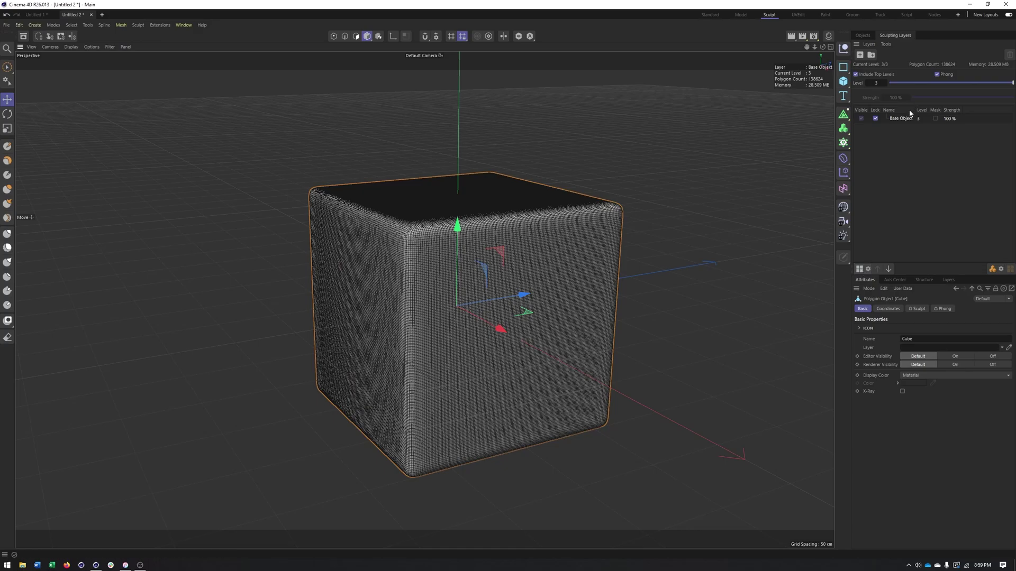
{"action": "left_click_drag", "start_coordinate": [417, 267], "coordinate": [445, 253], "text": "alt"}
{"action": "right_click_drag", "start_coordinate": [430, 220], "coordinate": [501, 223], "text": "alt"}
{"action": "middle_click_drag", "start_coordinate": [502, 224], "coordinate": [557, 243], "text": "alt"}
{"action": "right_click_drag", "start_coordinate": [557, 243], "coordinate": [511, 254], "text": "alt"}
{"action": "middle_click_drag", "start_coordinate": [527, 268], "coordinate": [527, 196], "text": "alt"}
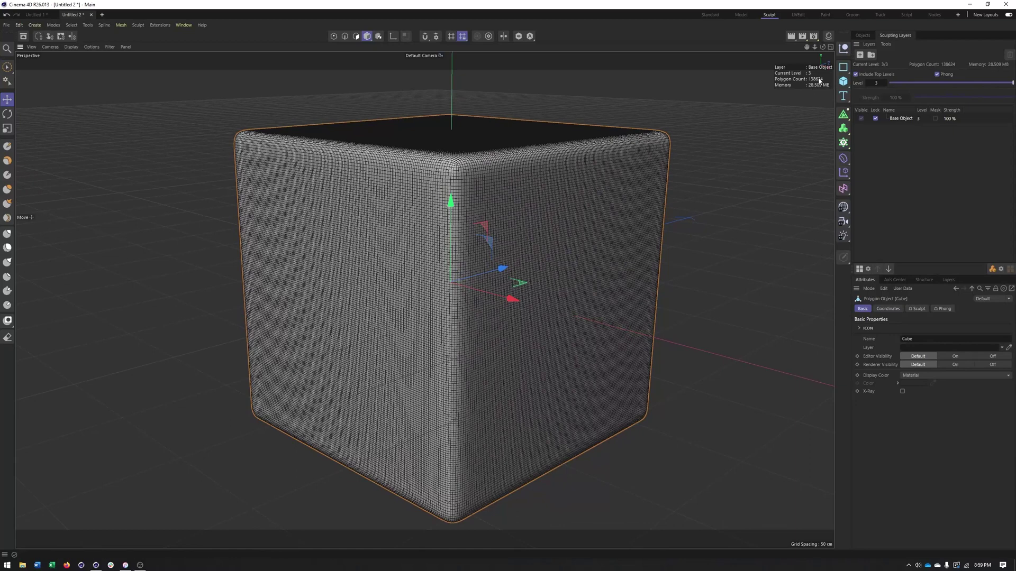
- Add a new sculpting layer above the Base Object and rename it Details1
{"action": "left_click", "coordinate": [860, 55]}
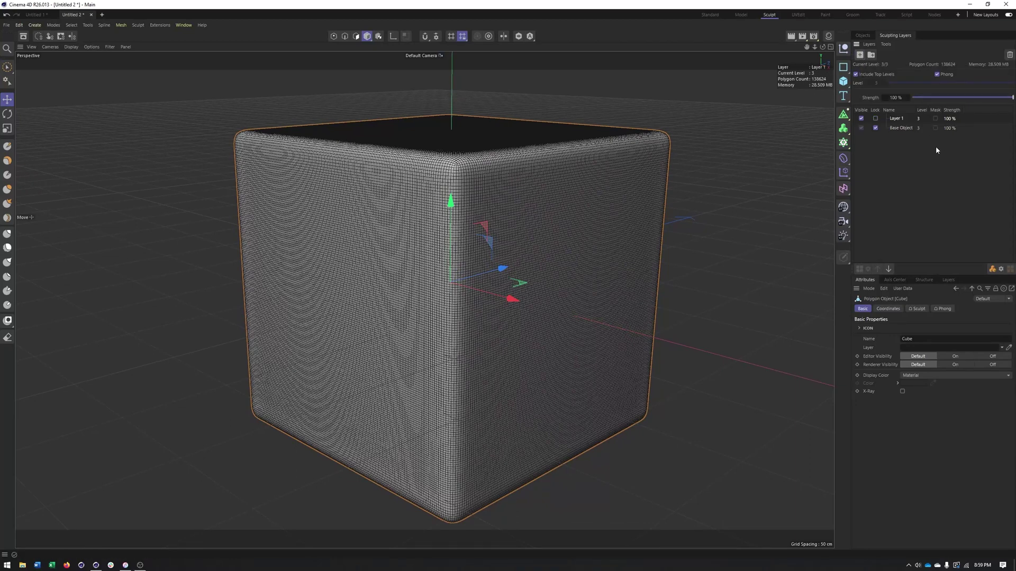
{"action": "double_click", "coordinate": [896, 119]}
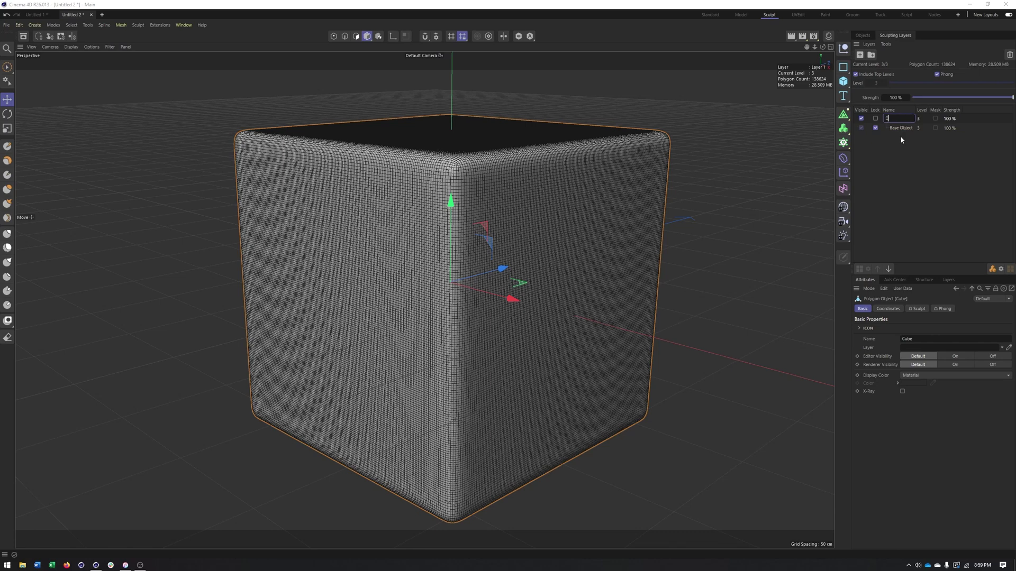
{"action": "type", "text": "Details1"}
{"action": "key", "text": "Return"}
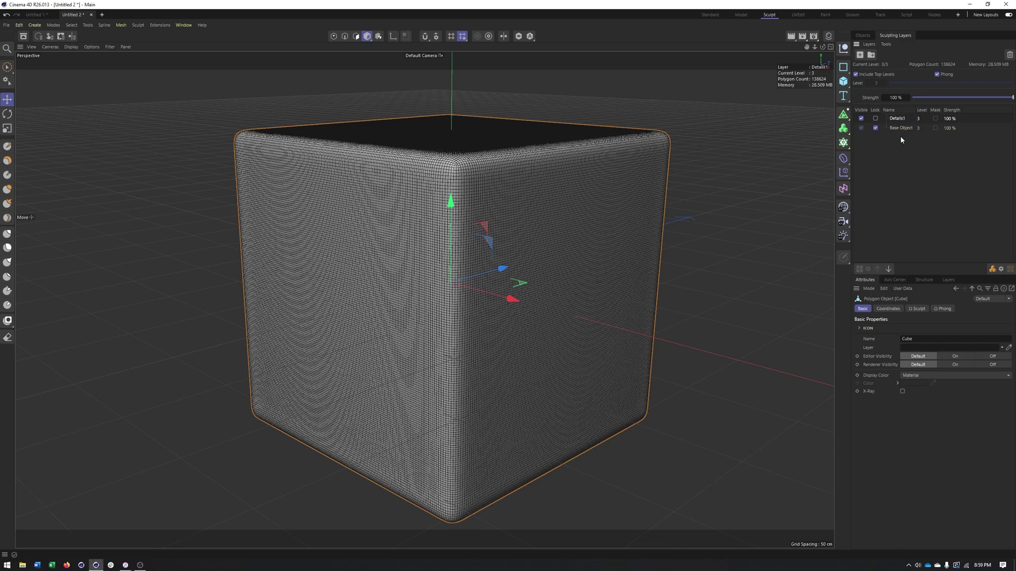
{"action": "double_click", "coordinate": [955, 119]}
{"action": "type", "text": "88"}
{"action": "key", "text": "Return"}
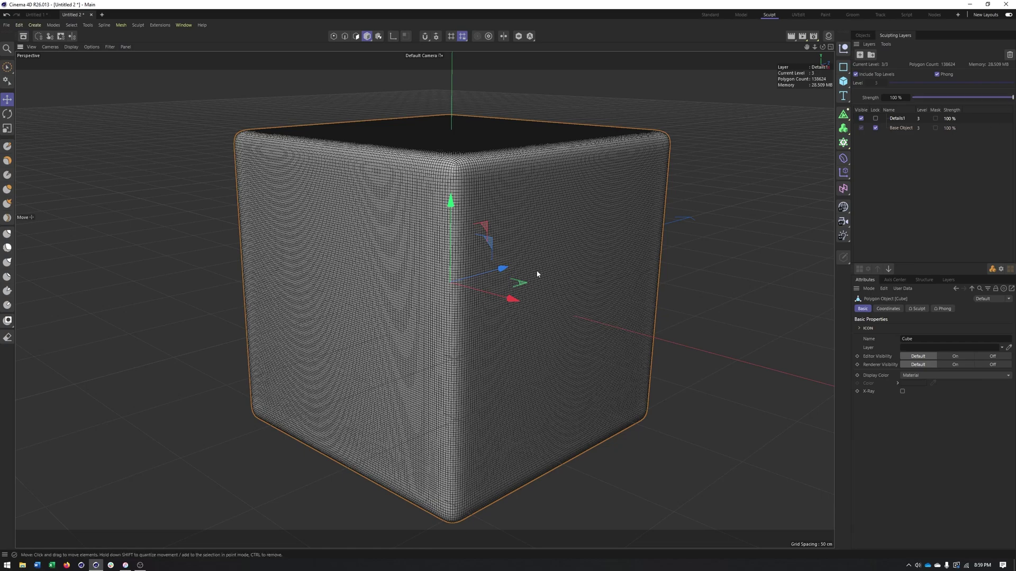
- Switch the Base Object down to subdivision level 2 and back up to level 3 to compare the mesh density
{"action": "left_click_drag", "start_coordinate": [538, 274], "coordinate": [744, 189], "text": "alt"}
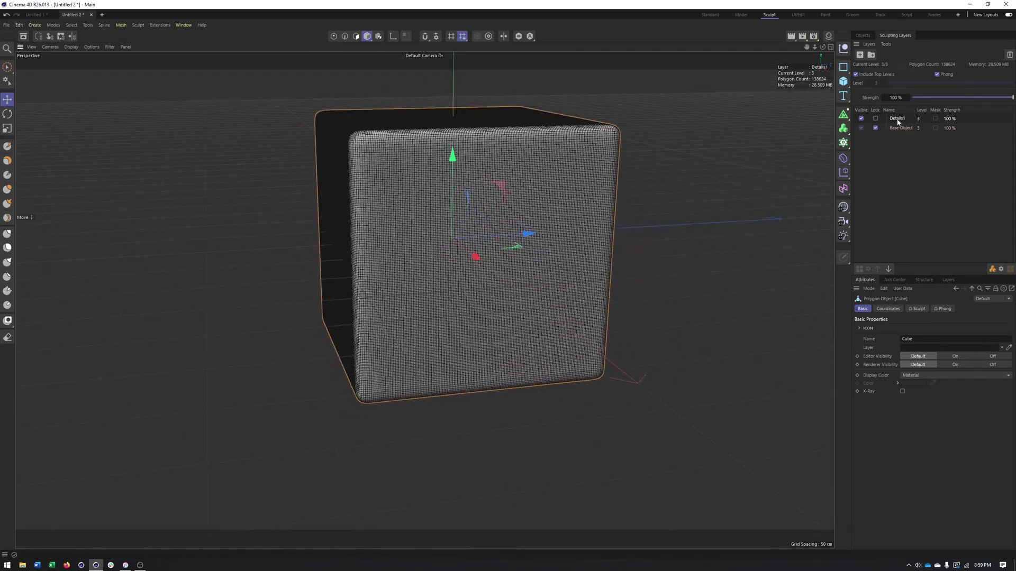
{"action": "middle_click_drag", "start_coordinate": [485, 189], "coordinate": [500, 215], "text": "alt"}
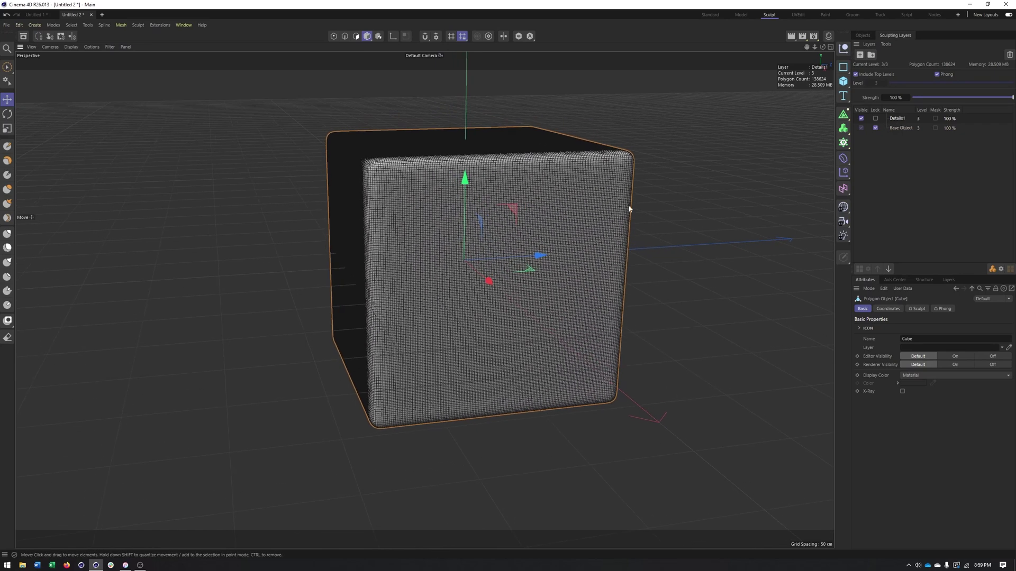
{"action": "left_click_drag", "start_coordinate": [356, 211], "coordinate": [386, 204], "text": "alt"}
{"action": "middle_click_drag", "start_coordinate": [388, 203], "coordinate": [426, 222], "text": "alt"}
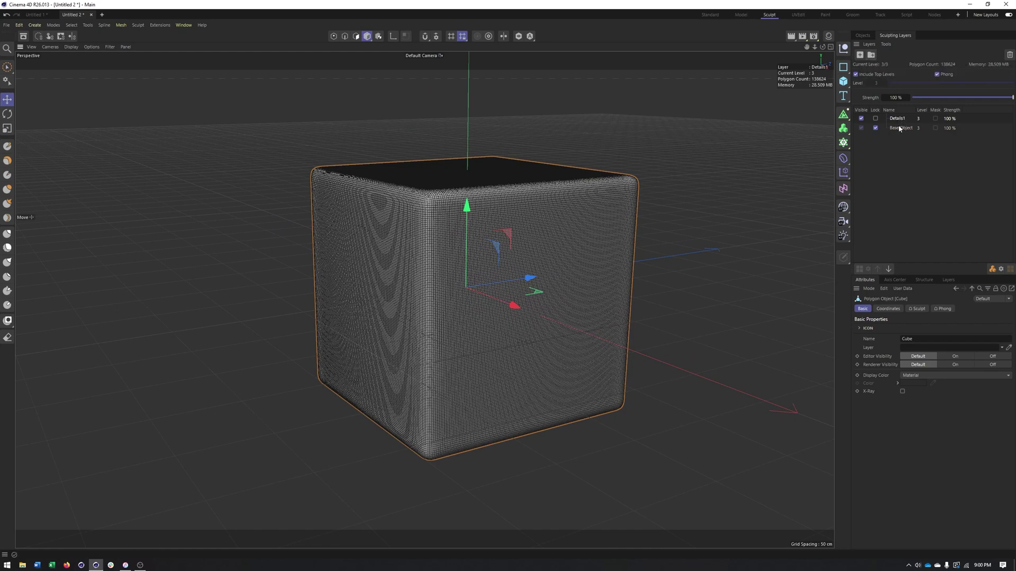
{"action": "left_click", "coordinate": [889, 269]}
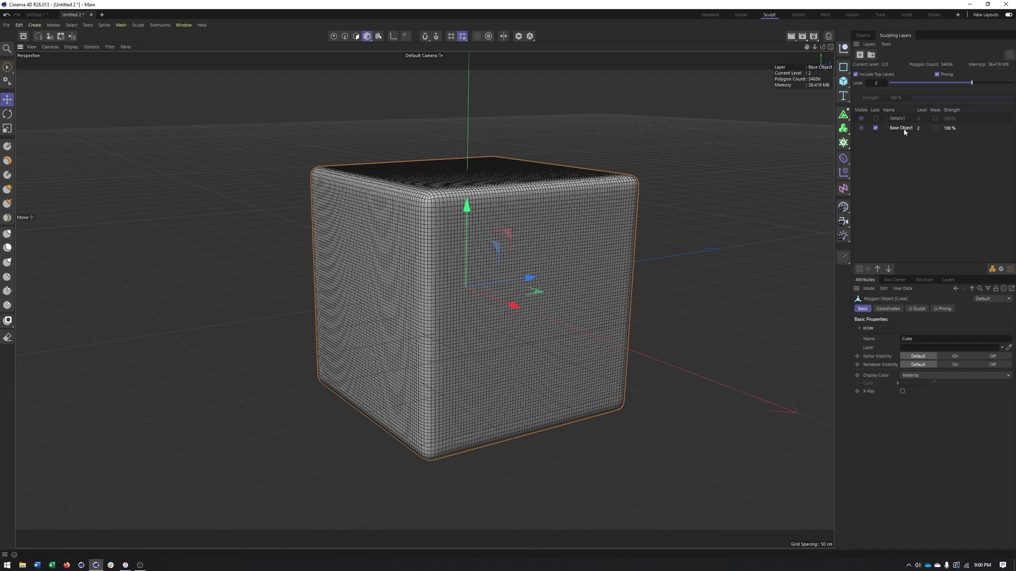
{"action": "left_click", "coordinate": [877, 270]}
{"action": "mouse_move", "coordinate": [513, 299]}
{"action": "left_mouse_down", "text": "alt"}
{"action": "mouse_move", "coordinate": [494, 311]}
{"action": "mouse_move", "coordinate": [545, 285]}
{"action": "left_mouse_up", "text": "alt"}
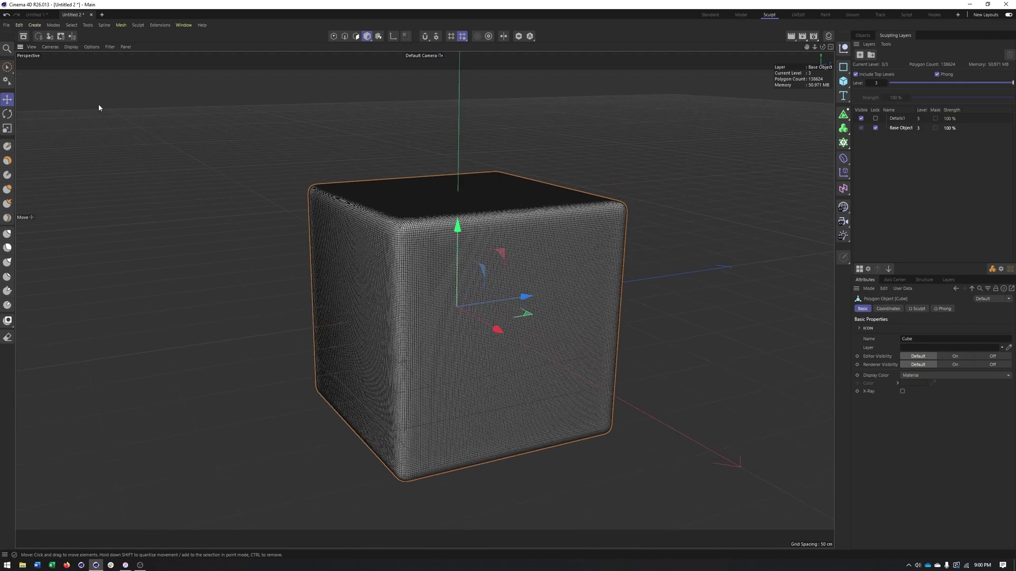
- Display the cube with Gouraud Shading without lines and make Details1 the active sculpting layer
{"action": "left_click", "coordinate": [71, 46]}
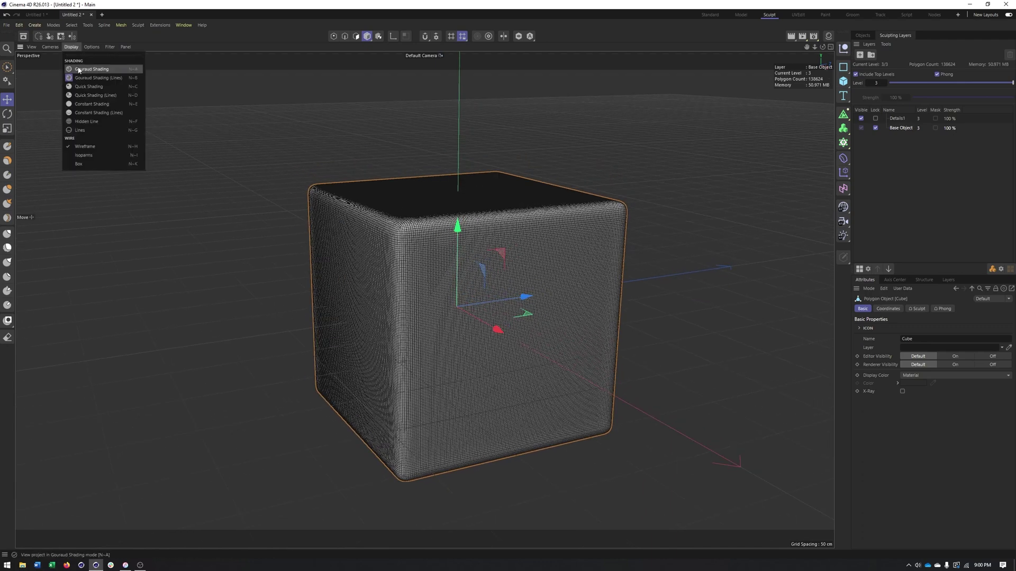
{"action": "left_click", "coordinate": [79, 69]}
{"action": "left_click_drag", "start_coordinate": [427, 205], "coordinate": [407, 208], "text": "alt"}
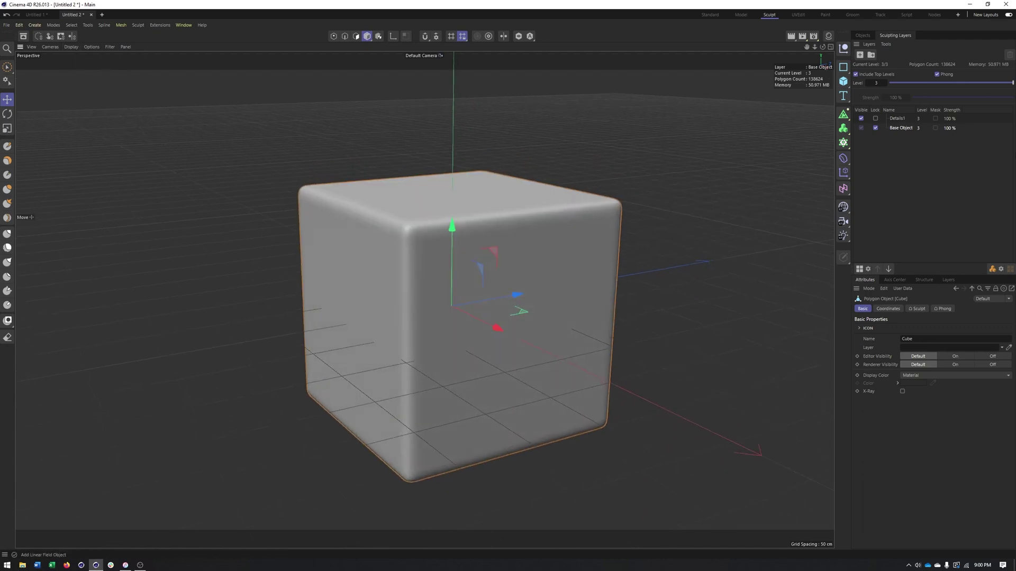
{"action": "left_click", "coordinate": [895, 120]}
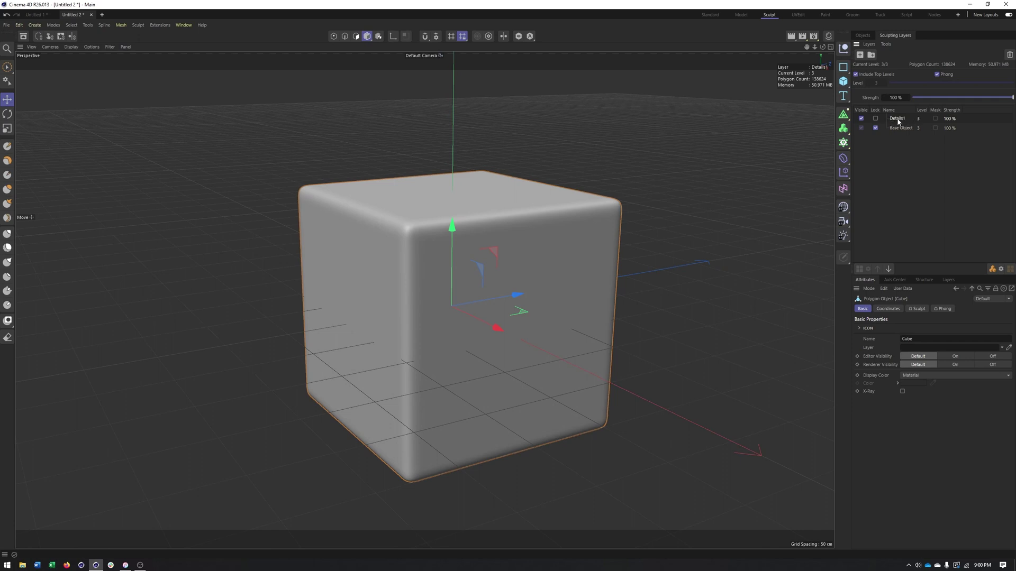
{"action": "middle_click_drag", "start_coordinate": [403, 259], "coordinate": [403, 264], "text": "alt"}
{"action": "scroll", "coordinate": [404, 262], "scroll_direction": "up", "scroll_amount": 1}
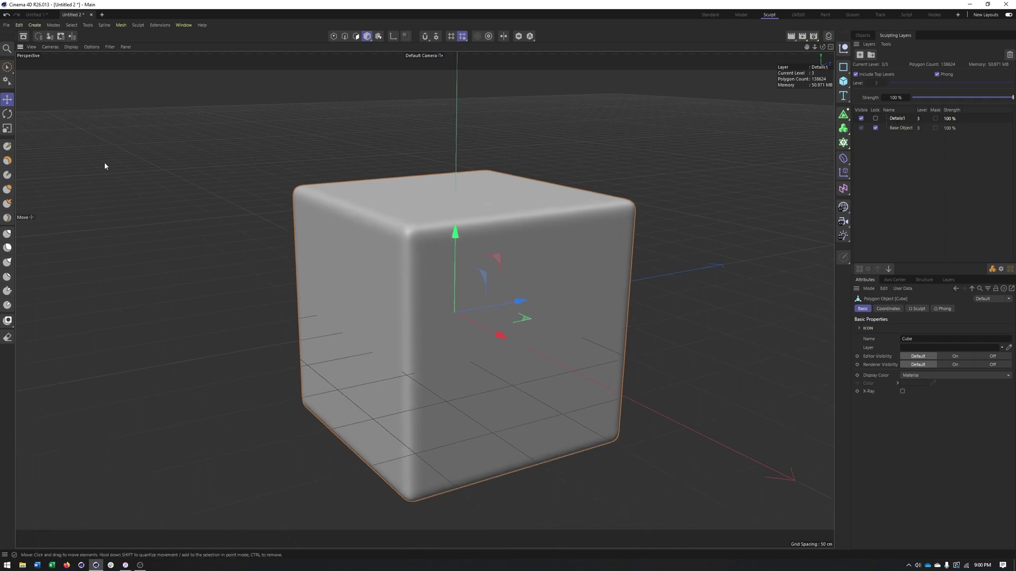
- Activate the Draw sculpt brush and clear its brick-pattern stencil
{"action": "left_click", "coordinate": [7, 147]}
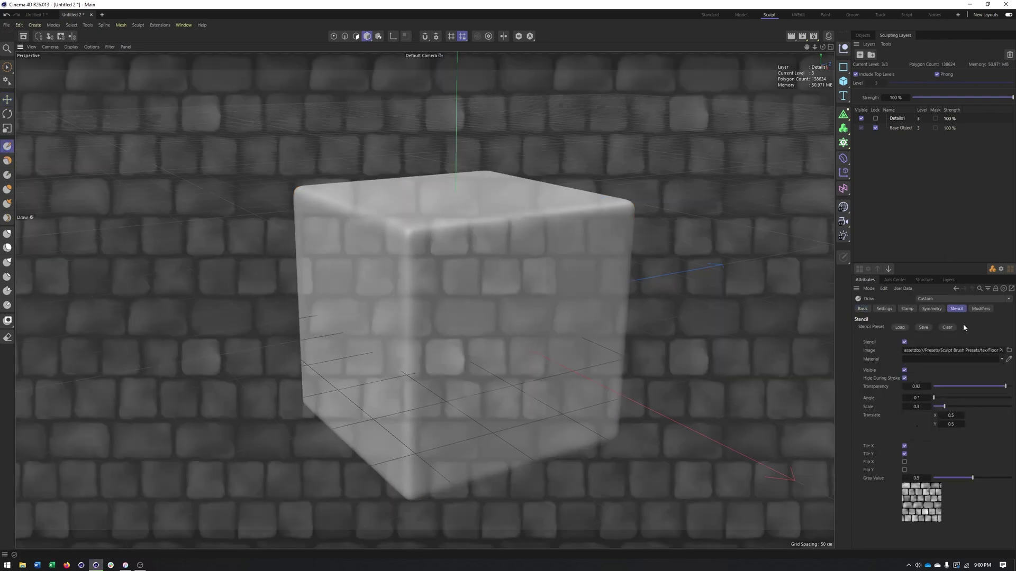
{"action": "left_click", "coordinate": [1001, 301]}
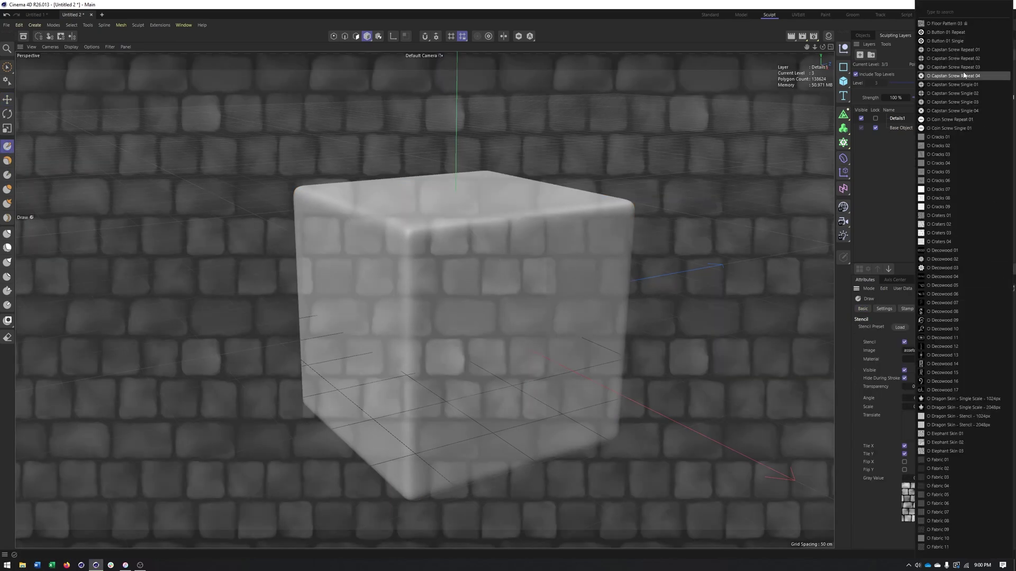
{"action": "left_click", "coordinate": [906, 236]}
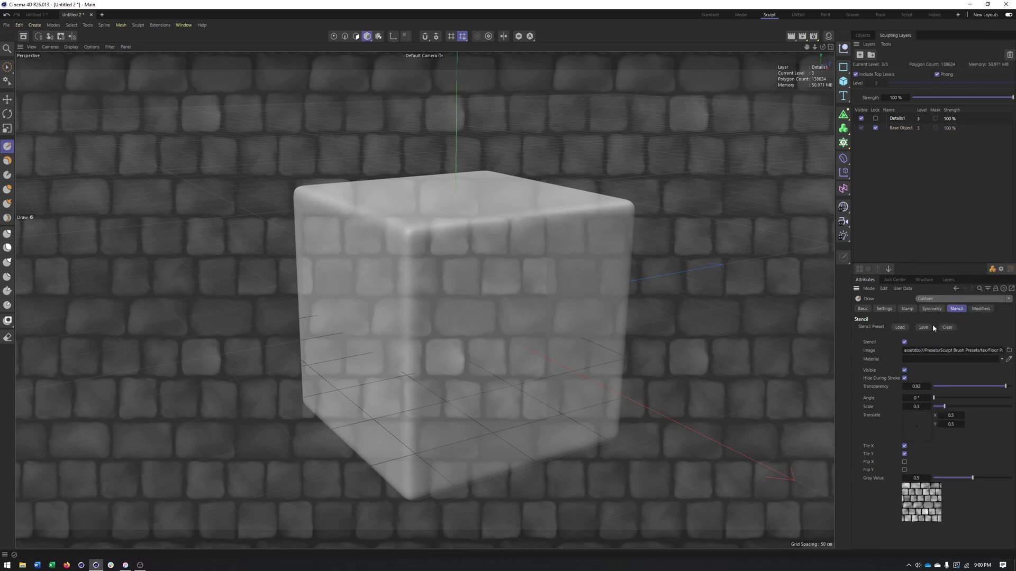
{"action": "left_click", "coordinate": [953, 328]}
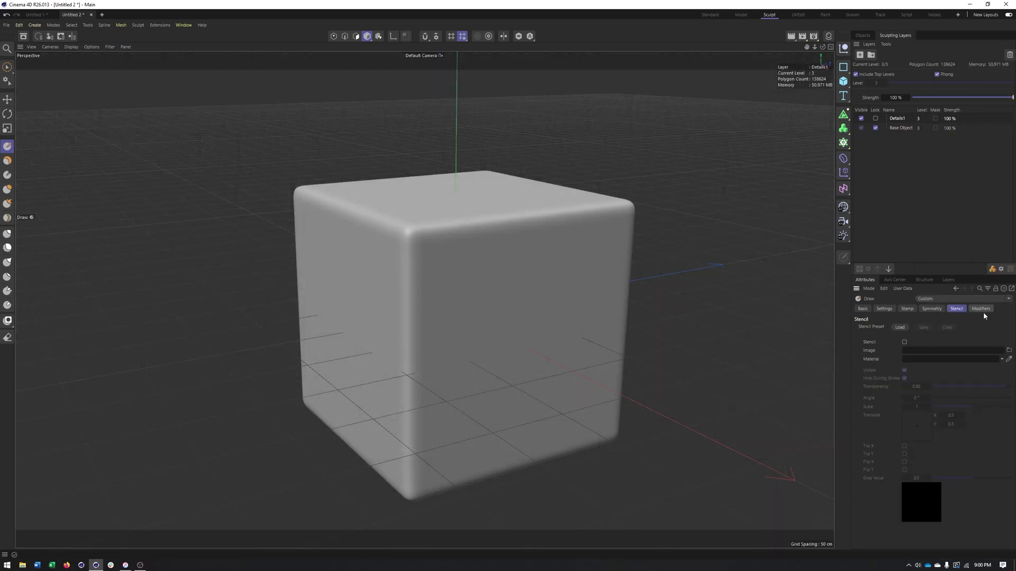
- Set the Draw brush size to about 72.6 and sculpt broad, uneven bulges across one side face of the cube
{"action": "left_click", "coordinate": [886, 311]}
{"action": "mouse_move", "coordinate": [356, 281]}
{"action": "middle_mouse_down", "text": "alt"}
{"action": "mouse_move", "coordinate": [349, 290]}
{"action": "mouse_move", "coordinate": [371, 278]}
{"action": "mouse_move", "coordinate": [353, 279]}
{"action": "middle_mouse_up", "text": "alt"}
{"action": "left_click_drag", "start_coordinate": [470, 311], "coordinate": [465, 308], "text": "alt"}
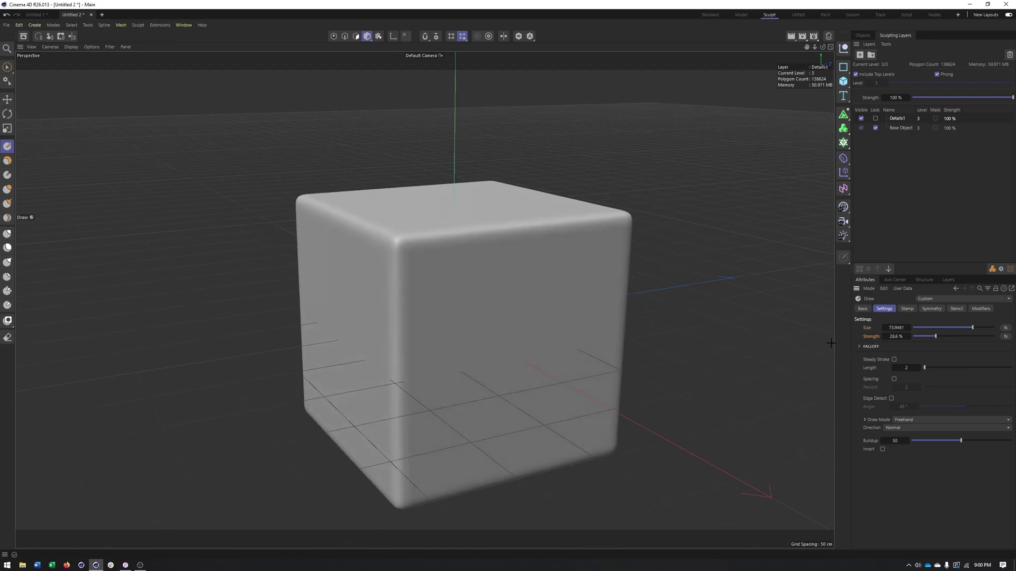
{"action": "middle_click_drag", "start_coordinate": [525, 381], "coordinate": [497, 368], "text": "alt"}
{"action": "left_click_drag", "start_coordinate": [497, 368], "coordinate": [488, 367], "text": "alt"}
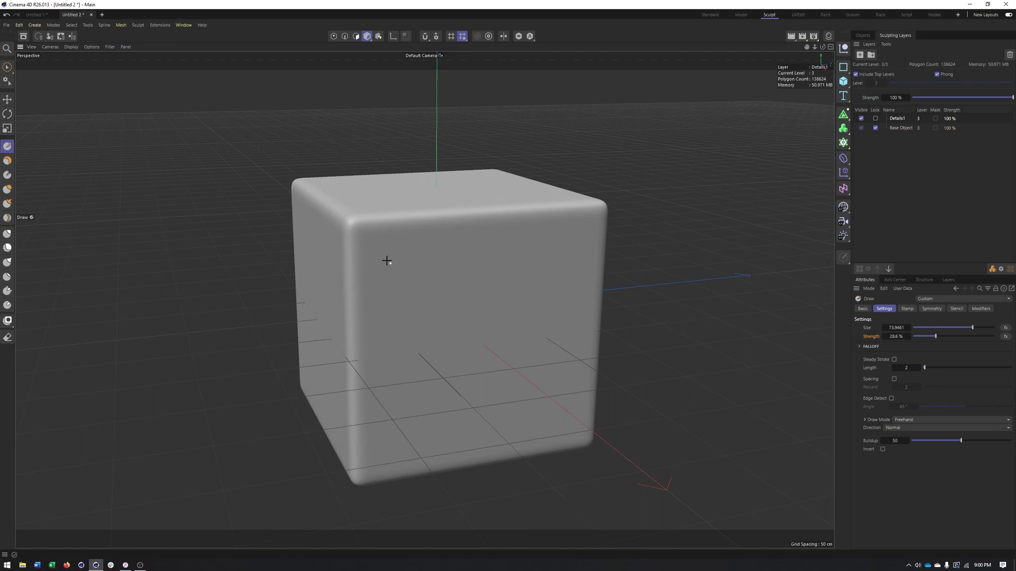
{"action": "middle_click_drag", "start_coordinate": [389, 270], "coordinate": [389, 270]}
{"action": "mouse_move", "coordinate": [415, 273]}
{"action": "left_mouse_down"}
{"action": "mouse_move", "coordinate": [396, 277]}
{"action": "mouse_move", "coordinate": [420, 238]}
{"action": "mouse_move", "coordinate": [513, 351]}
{"action": "mouse_move", "coordinate": [506, 415]}
{"action": "mouse_move", "coordinate": [555, 427]}
{"action": "left_mouse_up"}
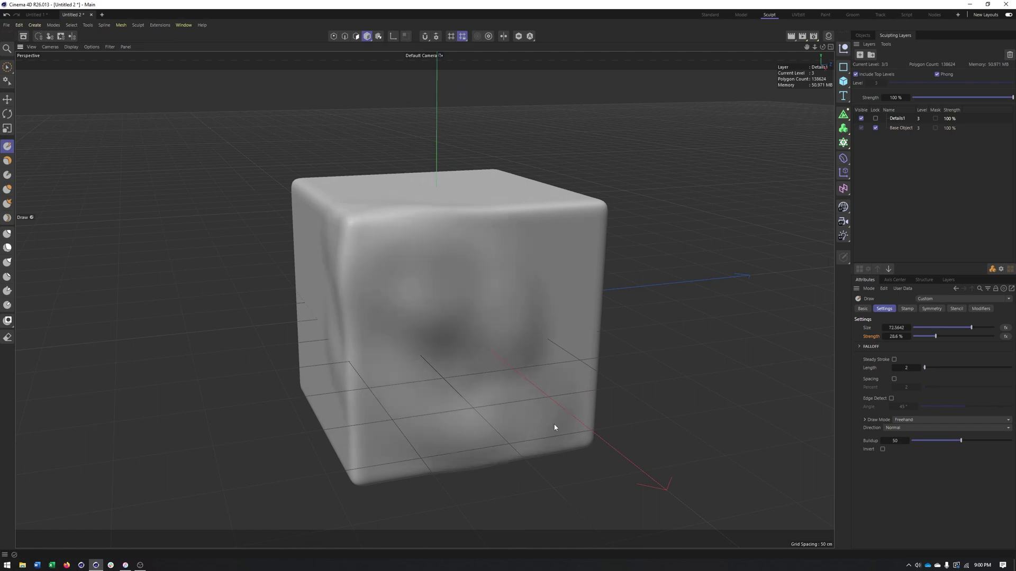
- Sculpt more irregular bulges over the cube's top, edges and neighbouring side faces with the Draw brush at 28.6% strength
{"action": "left_click_drag", "start_coordinate": [386, 272], "coordinate": [545, 297], "text": "alt"}
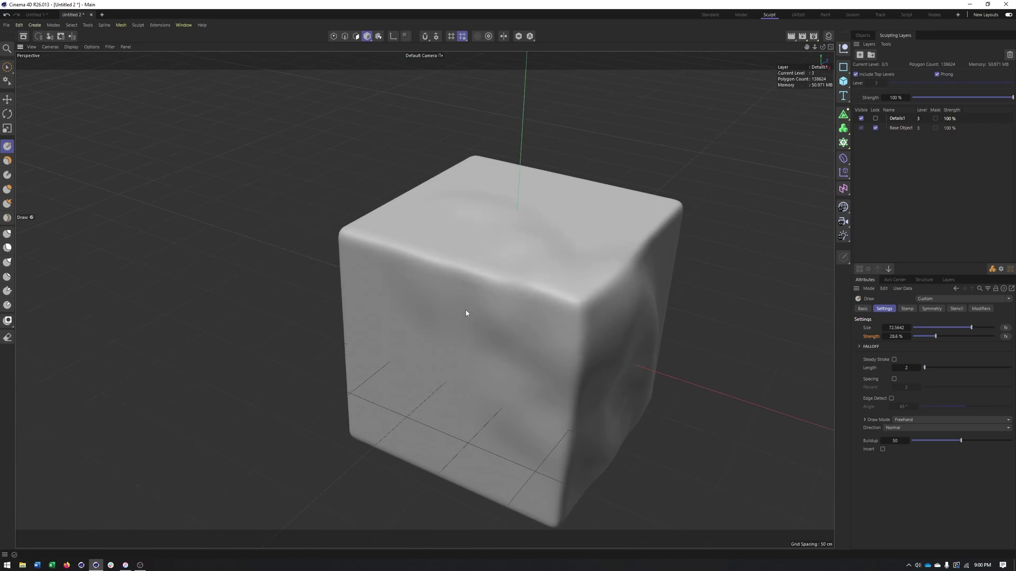
{"action": "mouse_move", "coordinate": [465, 313]}
{"action": "left_mouse_down"}
{"action": "mouse_move", "coordinate": [569, 256]}
{"action": "mouse_move", "coordinate": [356, 408]}
{"action": "mouse_move", "coordinate": [569, 294]}
{"action": "left_mouse_up"}
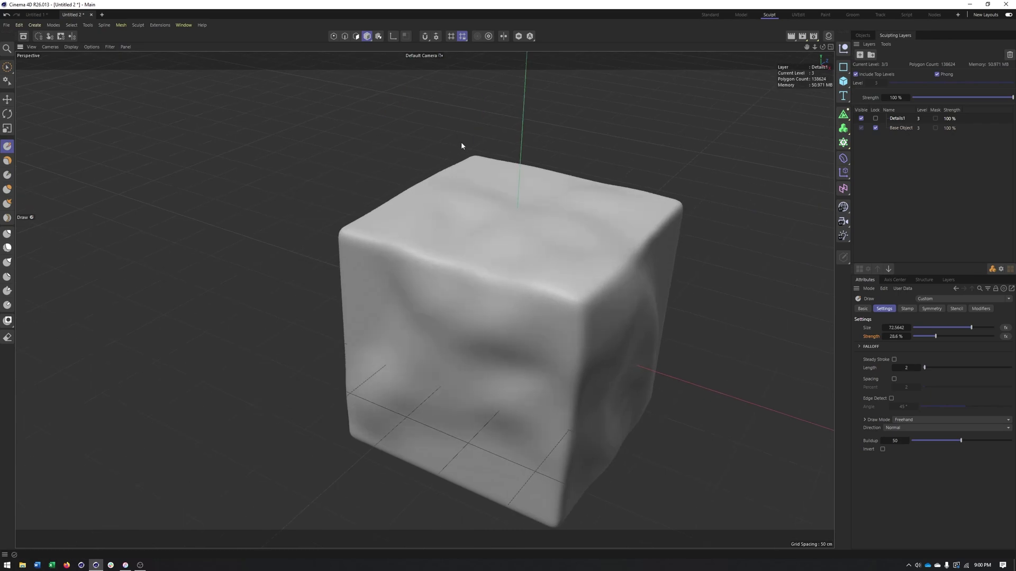
{"action": "mouse_move", "coordinate": [461, 145]}
{"action": "left_mouse_down", "text": "alt"}
{"action": "mouse_move", "coordinate": [525, 277]}
{"action": "mouse_move", "coordinate": [358, 288]}
{"action": "left_mouse_up", "text": "alt"}
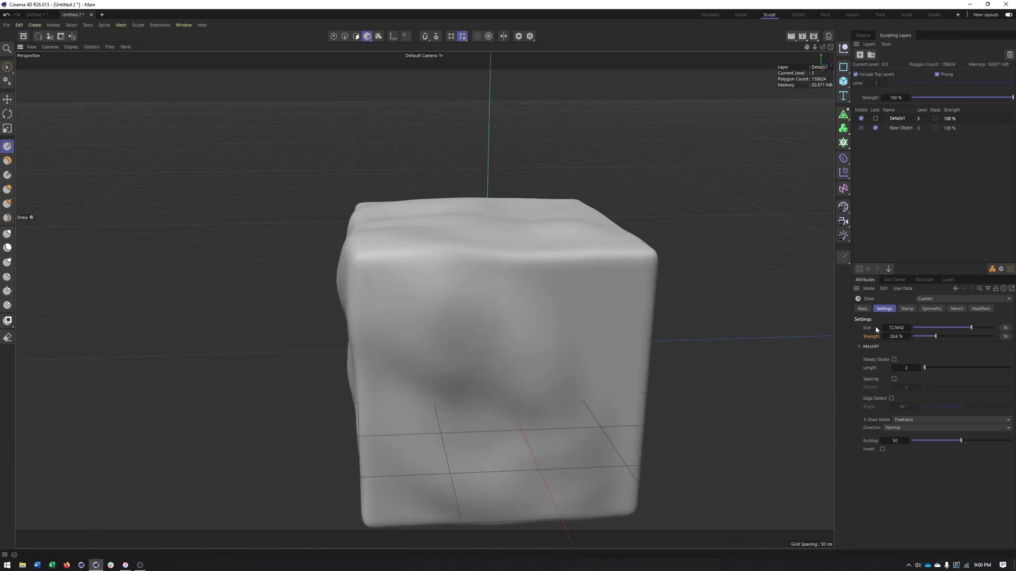
{"action": "middle_click_drag", "start_coordinate": [380, 349], "coordinate": [227, 323], "text": "alt"}
{"action": "mouse_move", "coordinate": [354, 351]}
{"action": "left_mouse_down"}
{"action": "mouse_move", "coordinate": [465, 391]}
{"action": "mouse_move", "coordinate": [397, 344]}
{"action": "left_mouse_up"}
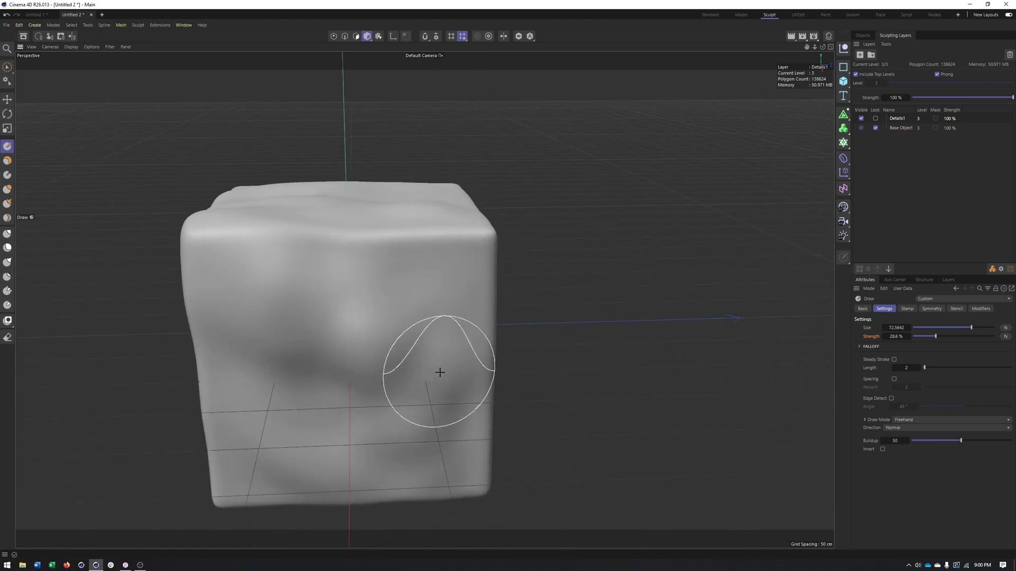
{"action": "left_click_drag", "start_coordinate": [440, 372], "coordinate": [458, 383], "text": "alt"}
{"action": "middle_click_drag", "start_coordinate": [458, 383], "coordinate": [323, 379], "text": "alt"}
{"action": "mouse_move", "coordinate": [376, 322]}
{"action": "left_mouse_down"}
{"action": "mouse_move", "coordinate": [407, 286]}
{"action": "mouse_move", "coordinate": [467, 302]}
{"action": "mouse_move", "coordinate": [456, 334]}
{"action": "left_mouse_up"}
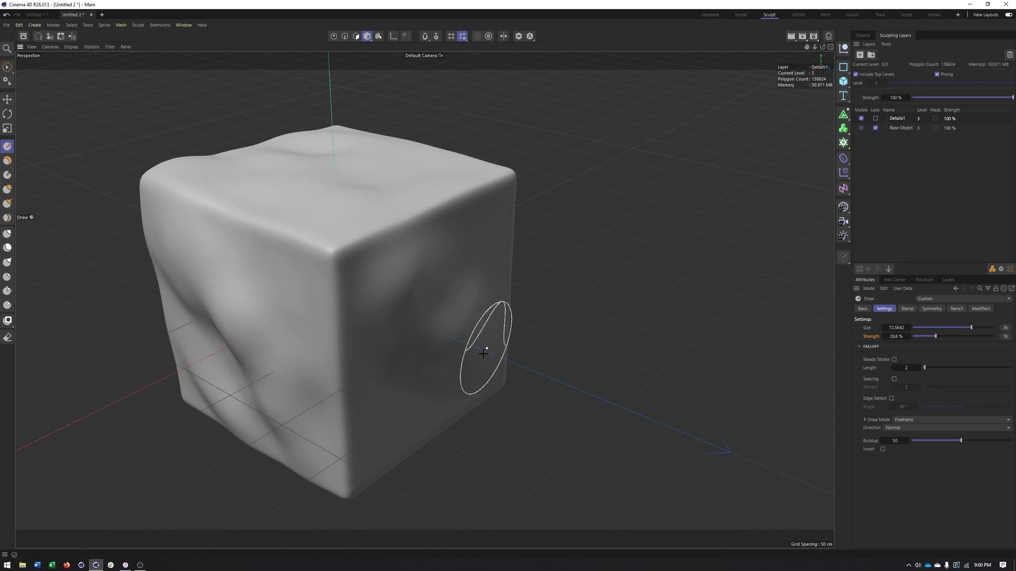
{"action": "middle_click_drag", "start_coordinate": [486, 350], "coordinate": [534, 333], "text": "alt"}
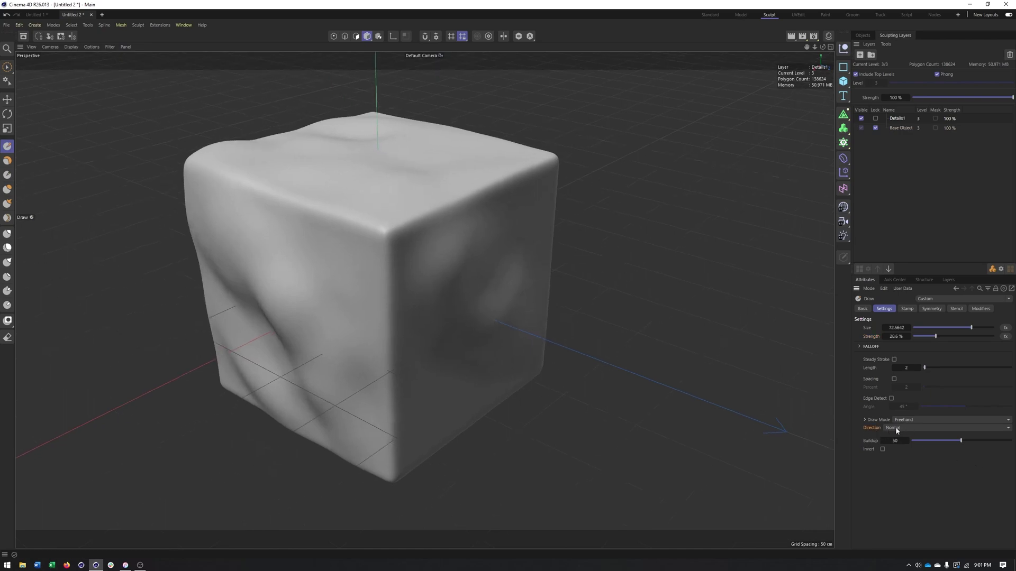
- Reduce the Draw brush size to about 22.1 and set its strength to 24.1%
{"action": "middle_click_drag", "start_coordinate": [390, 266], "coordinate": [459, 279], "text": "alt"}
{"action": "left_click_drag", "start_coordinate": [439, 270], "coordinate": [442, 283], "text": "alt"}
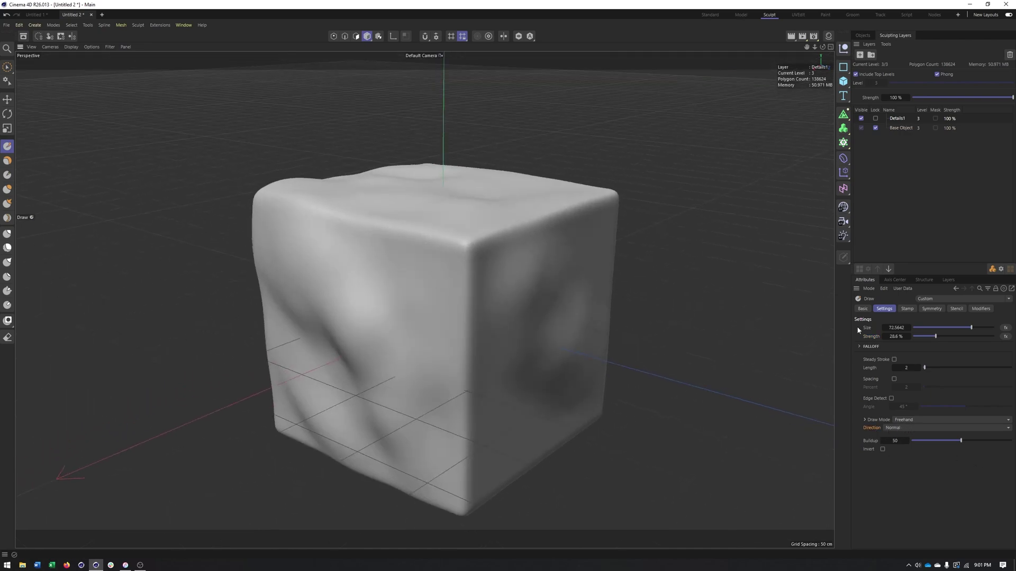
{"action": "left_click_drag", "start_coordinate": [971, 327], "coordinate": [924, 336]}
{"action": "left_click_drag", "start_coordinate": [438, 272], "coordinate": [460, 299], "text": "alt"}
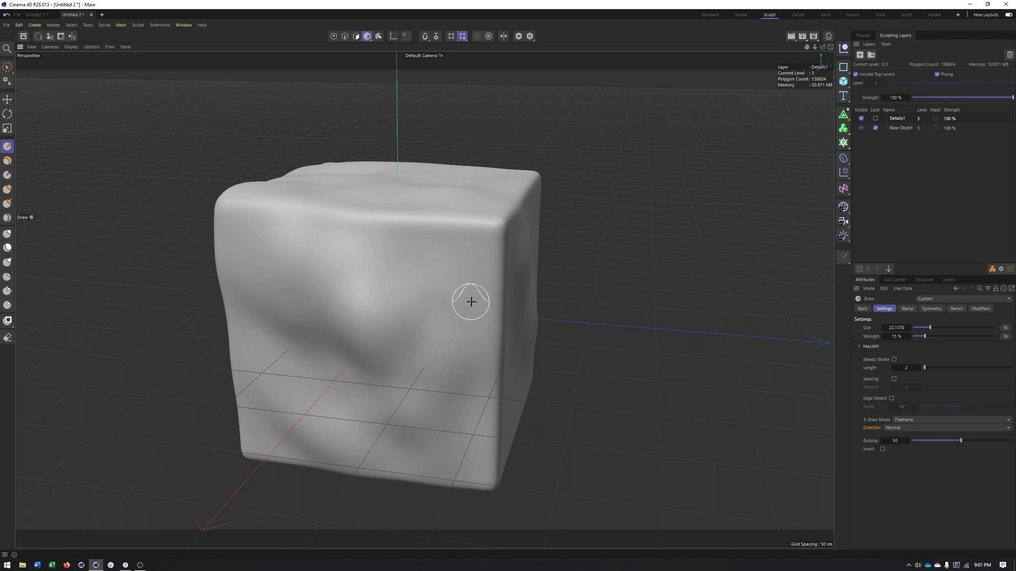
{"action": "middle_click_drag", "start_coordinate": [457, 284], "coordinate": [457, 285], "text": "alt"}
{"action": "left_click_drag", "start_coordinate": [457, 284], "coordinate": [481, 277], "text": "alt"}
{"action": "mouse_move", "coordinate": [481, 277]}
{"action": "middle_mouse_down"}
{"action": "mouse_move", "coordinate": [479, 262]}
{"action": "mouse_move", "coordinate": [471, 270]}
{"action": "middle_mouse_up"}
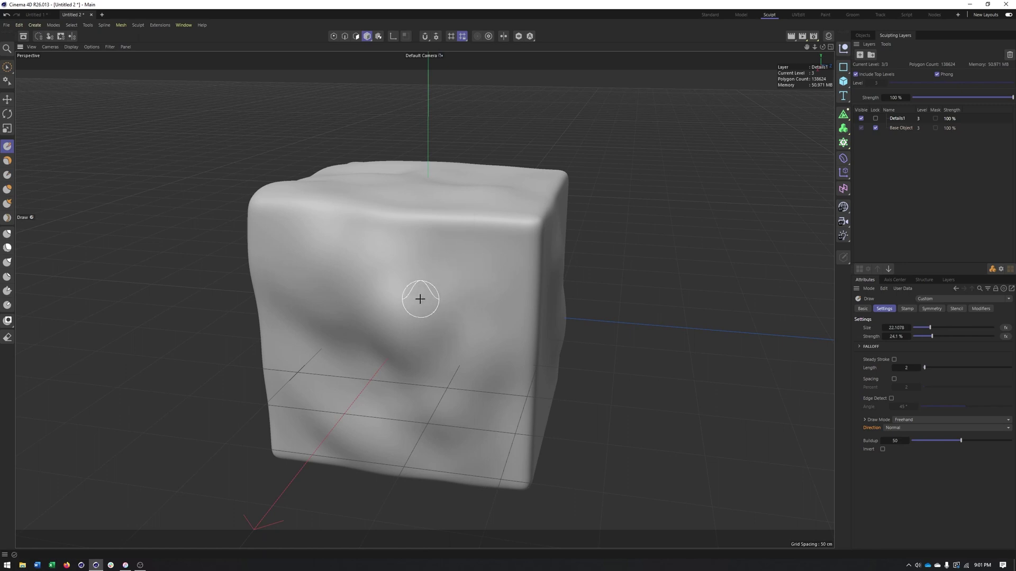
- Set the Draw brush to size about 61.4 and strength 16.1%, and sculpt softer bumps across the flatter side face
{"action": "mouse_move", "coordinate": [367, 290]}
{"action": "middle_mouse_down"}
{"action": "mouse_move", "coordinate": [394, 292]}
{"action": "mouse_move", "coordinate": [368, 290]}
{"action": "mouse_move", "coordinate": [388, 292]}
{"action": "mouse_move", "coordinate": [377, 291]}
{"action": "mouse_move", "coordinate": [386, 291]}
{"action": "mouse_move", "coordinate": [381, 300]}
{"action": "middle_mouse_up"}
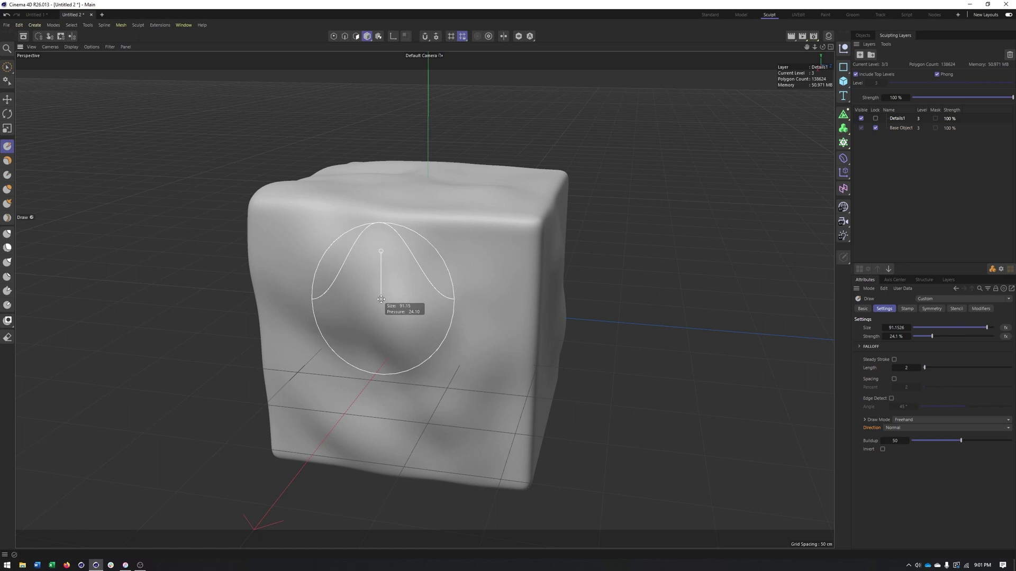
{"action": "mouse_move", "coordinate": [381, 302]}
{"action": "middle_mouse_down"}
{"action": "mouse_move", "coordinate": [383, 288]}
{"action": "mouse_move", "coordinate": [381, 311]}
{"action": "mouse_move", "coordinate": [418, 333]}
{"action": "mouse_move", "coordinate": [381, 328]}
{"action": "mouse_move", "coordinate": [390, 328]}
{"action": "middle_mouse_up"}
{"action": "middle_click_drag", "start_coordinate": [411, 353], "coordinate": [395, 352]}
{"action": "left_click_drag", "start_coordinate": [422, 350], "coordinate": [389, 340], "text": "alt"}
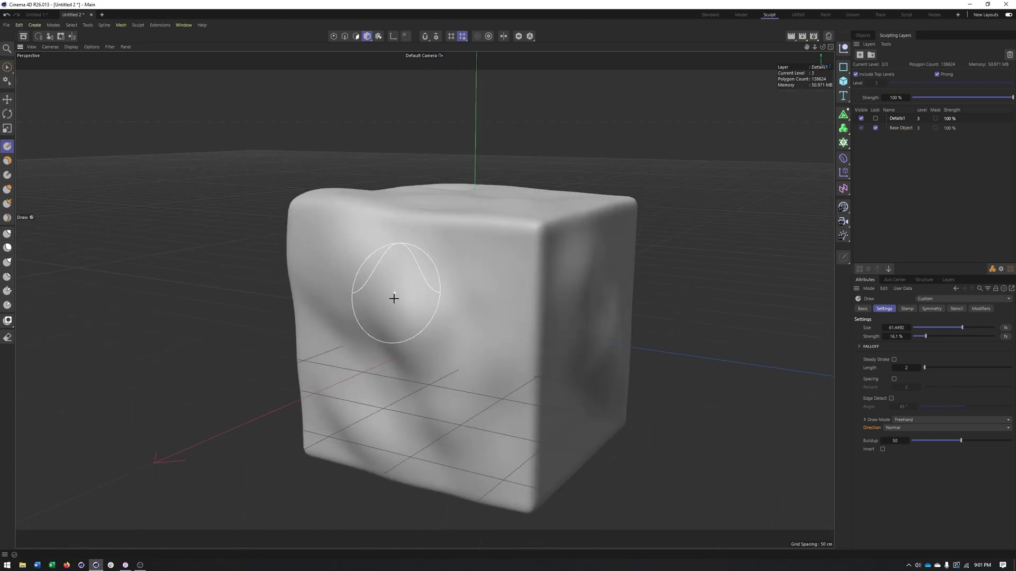
{"action": "mouse_move", "coordinate": [392, 297]}
{"action": "left_mouse_down", "text": "alt"}
{"action": "mouse_move", "coordinate": [422, 333]}
{"action": "mouse_move", "coordinate": [390, 347]}
{"action": "mouse_move", "coordinate": [358, 288]}
{"action": "mouse_move", "coordinate": [506, 373]}
{"action": "mouse_move", "coordinate": [499, 370]}
{"action": "mouse_move", "coordinate": [517, 347]}
{"action": "mouse_move", "coordinate": [526, 351]}
{"action": "left_mouse_up", "text": "alt"}
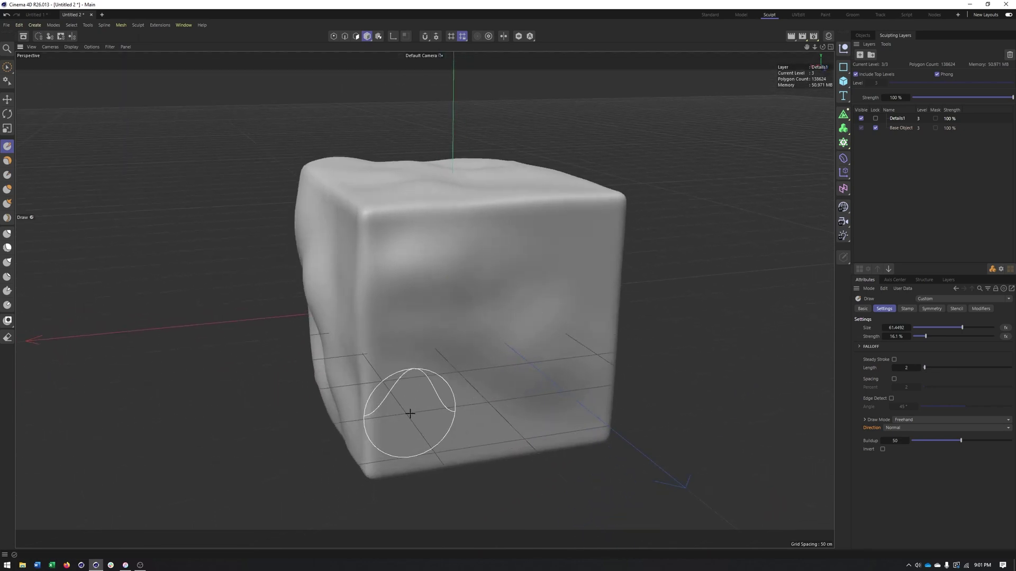
{"action": "mouse_move", "coordinate": [562, 180]}
{"action": "left_mouse_down", "text": "alt"}
{"action": "mouse_move", "coordinate": [503, 236]}
{"action": "mouse_move", "coordinate": [532, 277]}
{"action": "left_mouse_up", "text": "alt"}
- Review the Draw brush's Stamp and Symmetry options
{"action": "left_click", "coordinate": [906, 309]}
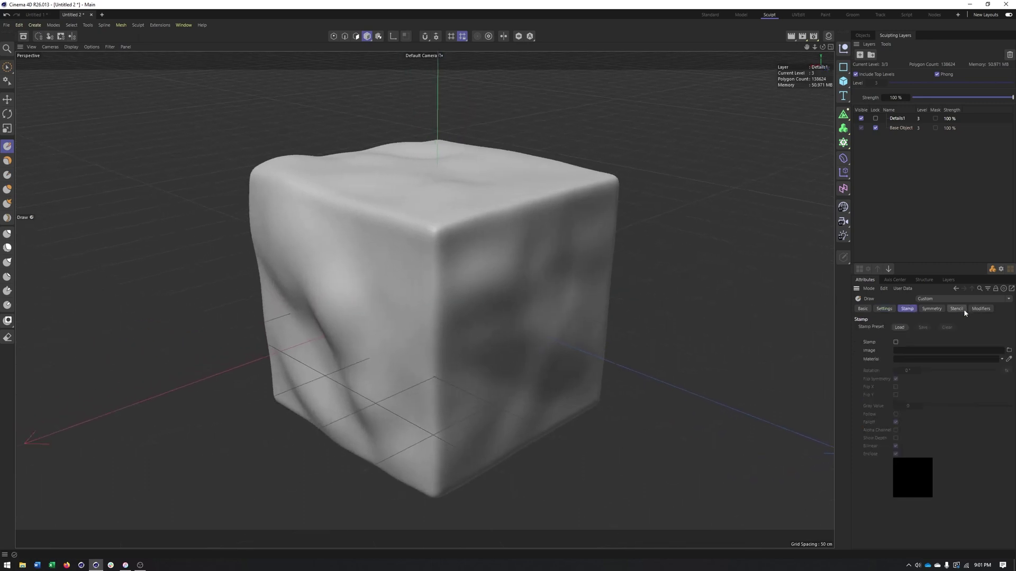
{"action": "left_click", "coordinate": [892, 312]}
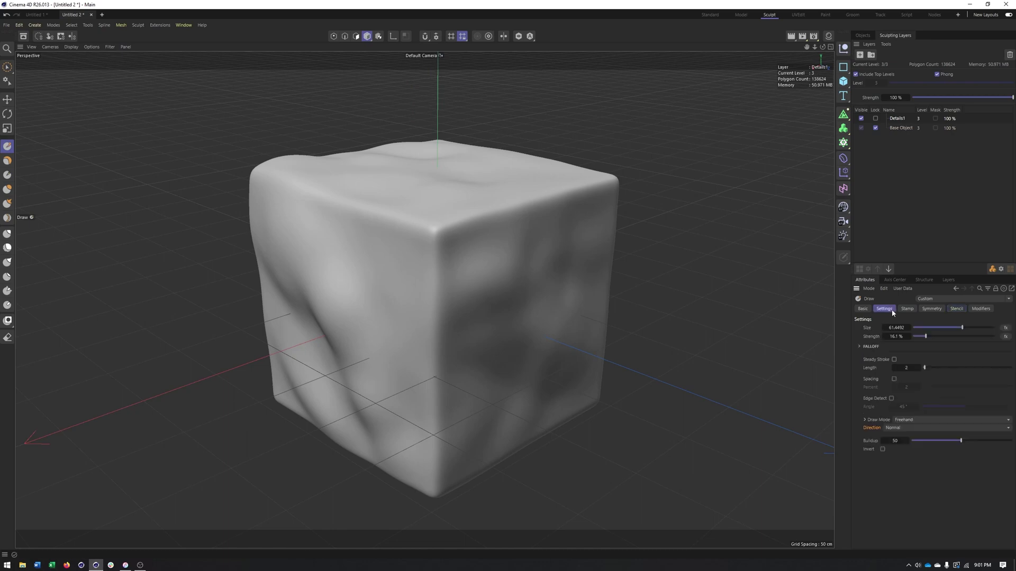
{"action": "left_click", "coordinate": [931, 309]}
{"action": "left_click_drag", "start_coordinate": [517, 295], "coordinate": [816, 214], "text": "alt"}
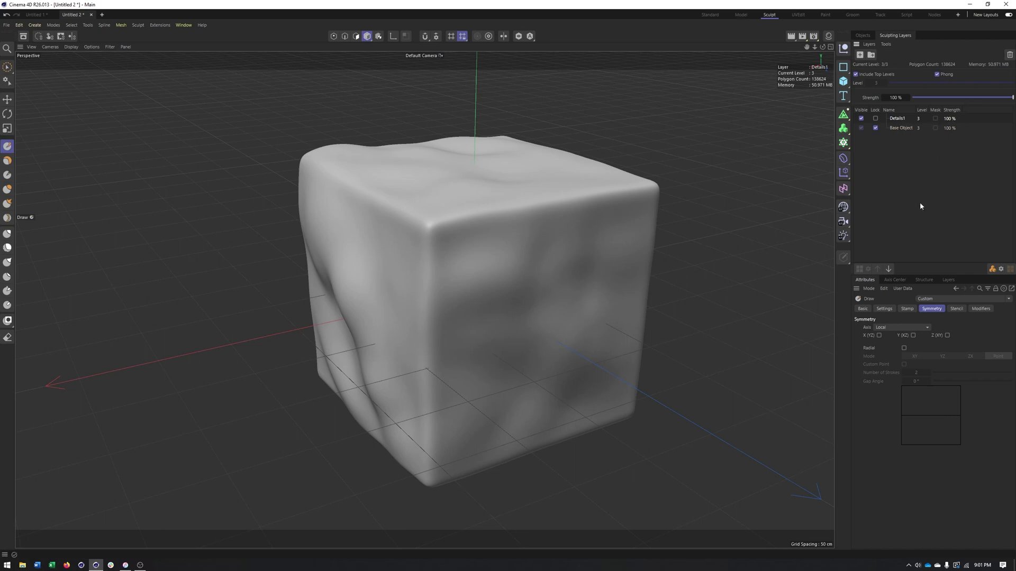
- Delete the Details1 sculpting layer and add a new empty layer above the Base Object
{"action": "right_click", "coordinate": [903, 120]}
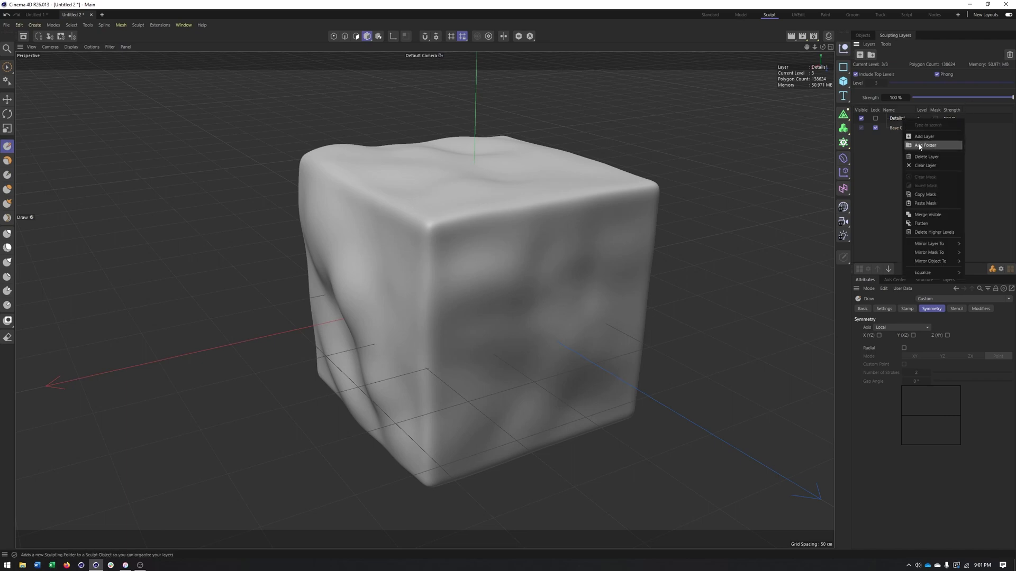
{"action": "left_click", "coordinate": [927, 157]}
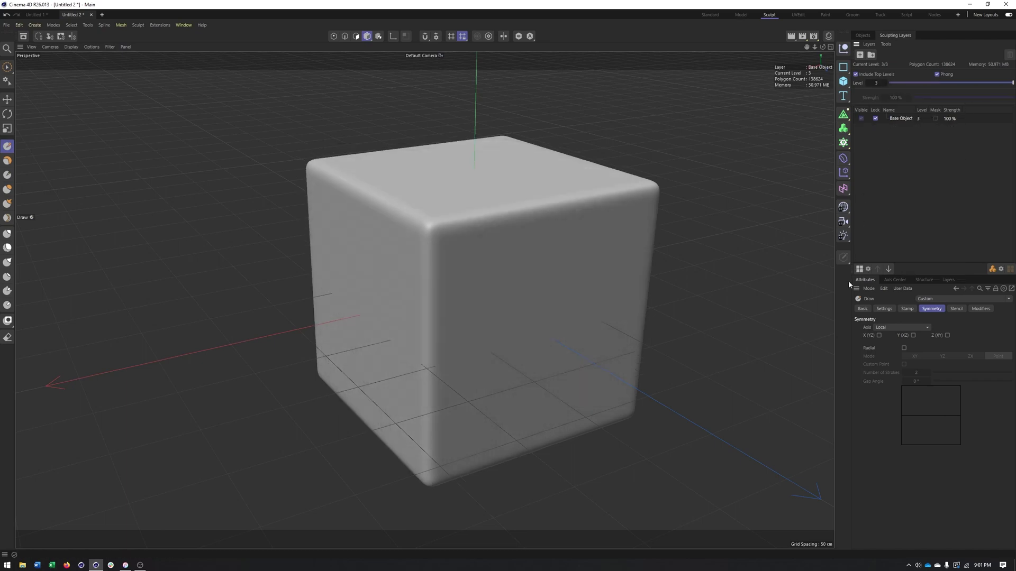
{"action": "left_click", "coordinate": [860, 54]}
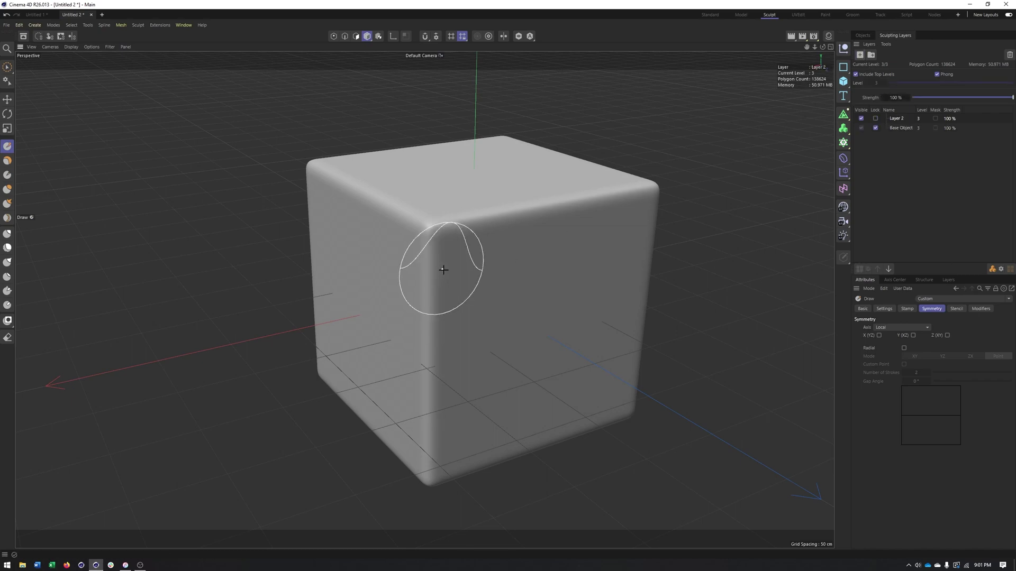
{"action": "middle_click_drag", "start_coordinate": [444, 265], "coordinate": [473, 267], "text": "alt"}
{"action": "left_click_drag", "start_coordinate": [421, 307], "coordinate": [438, 303], "text": "alt"}
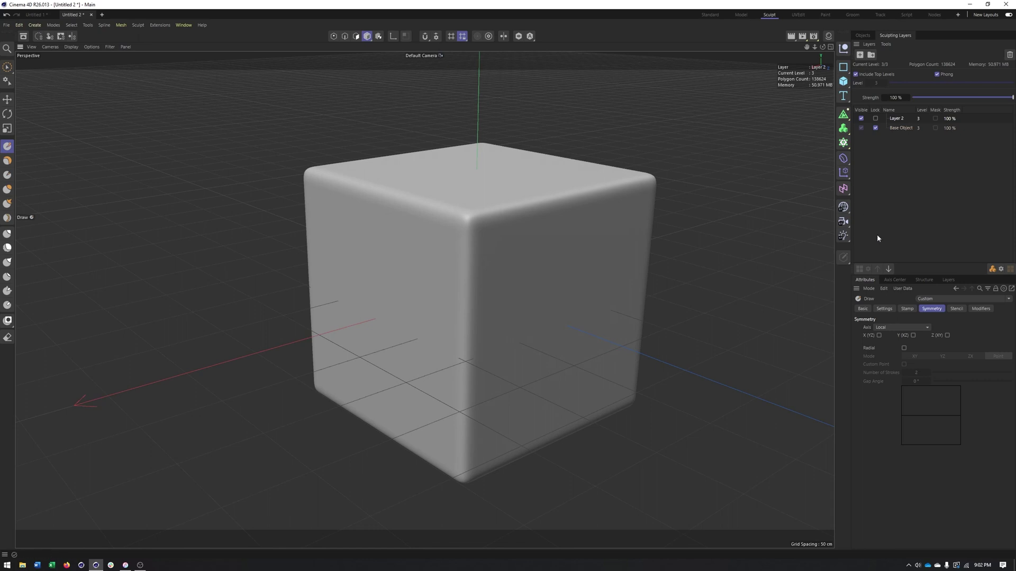
- Keep the symmetry axis Local, enable X (YZ) symmetry and sculpt a broad bulge on the cube's side face
{"action": "left_click", "coordinate": [896, 327]}
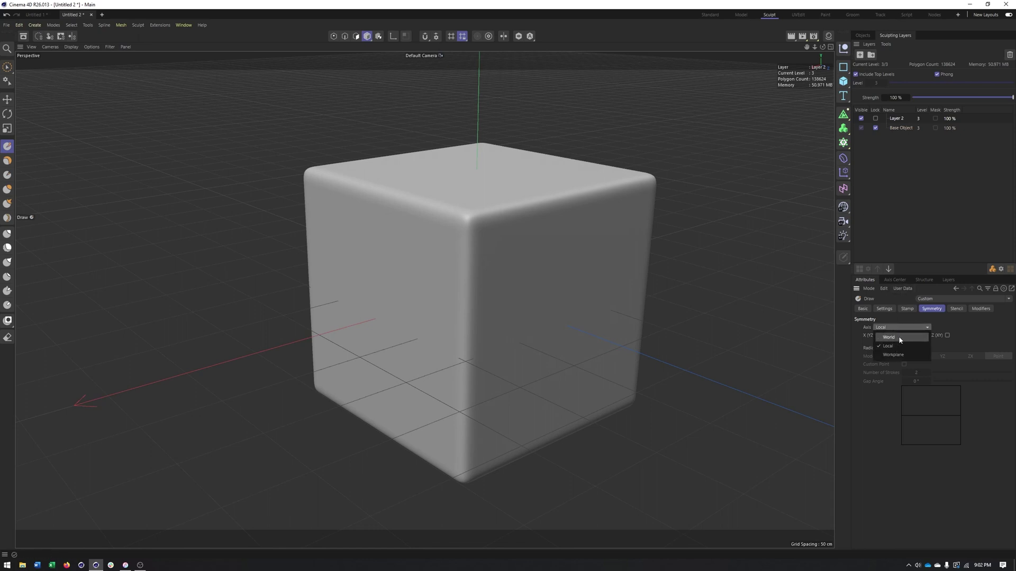
{"action": "left_click", "coordinate": [931, 348]}
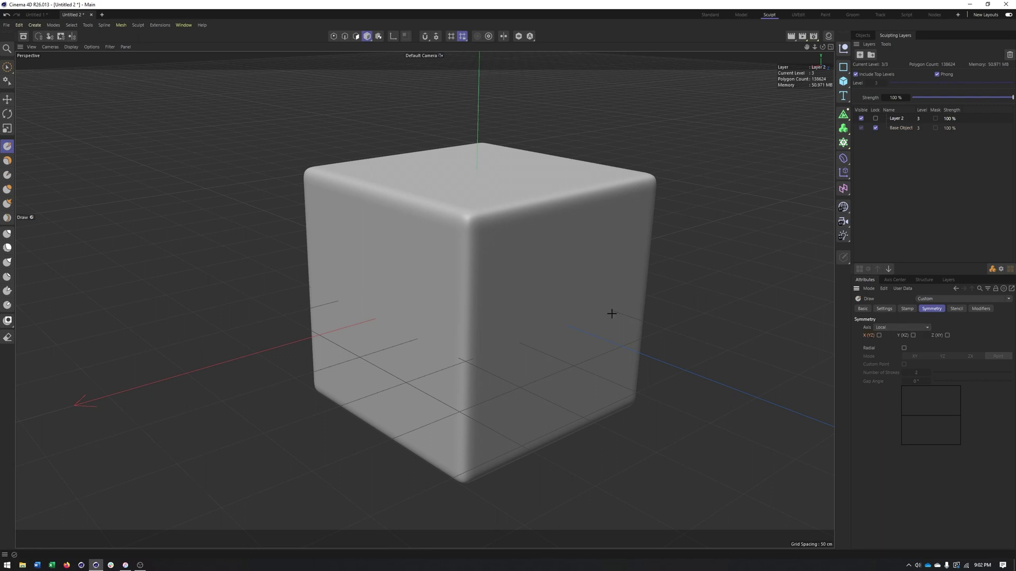
{"action": "left_click_drag", "start_coordinate": [611, 314], "coordinate": [522, 319], "text": "alt"}
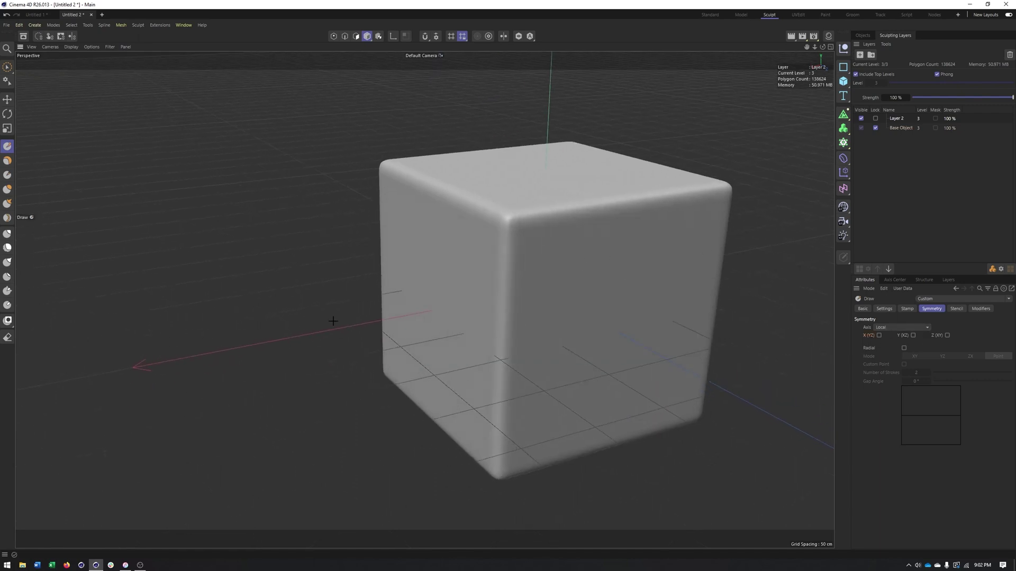
{"action": "middle_click_drag", "start_coordinate": [427, 286], "coordinate": [419, 293]}
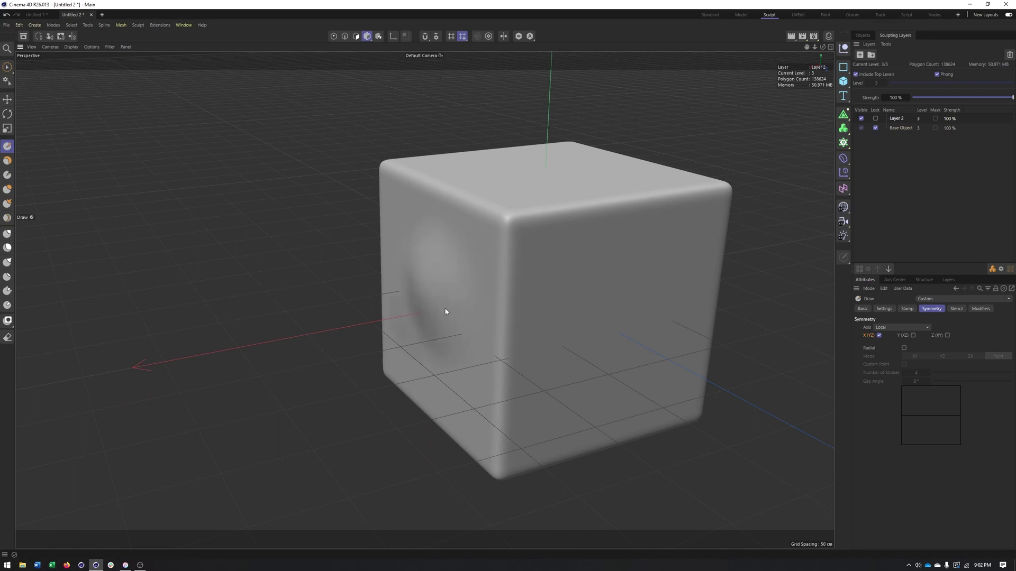
{"action": "mouse_move", "coordinate": [445, 311]}
{"action": "left_mouse_down"}
{"action": "mouse_move", "coordinate": [415, 276]}
{"action": "mouse_move", "coordinate": [426, 318]}
{"action": "mouse_move", "coordinate": [513, 325]}
{"action": "mouse_move", "coordinate": [390, 277]}
{"action": "mouse_move", "coordinate": [504, 285]}
{"action": "left_mouse_up"}
- Sculpt a bulge on the cube's top face with Y (XZ) symmetry also enabled, and finish by disabling both symmetry axes
{"action": "right_click_drag", "start_coordinate": [504, 286], "coordinate": [452, 286], "text": "alt"}
{"action": "middle_click_drag", "start_coordinate": [452, 285], "coordinate": [546, 281], "text": "alt"}
{"action": "left_click_drag", "start_coordinate": [516, 329], "coordinate": [551, 347], "text": "alt"}
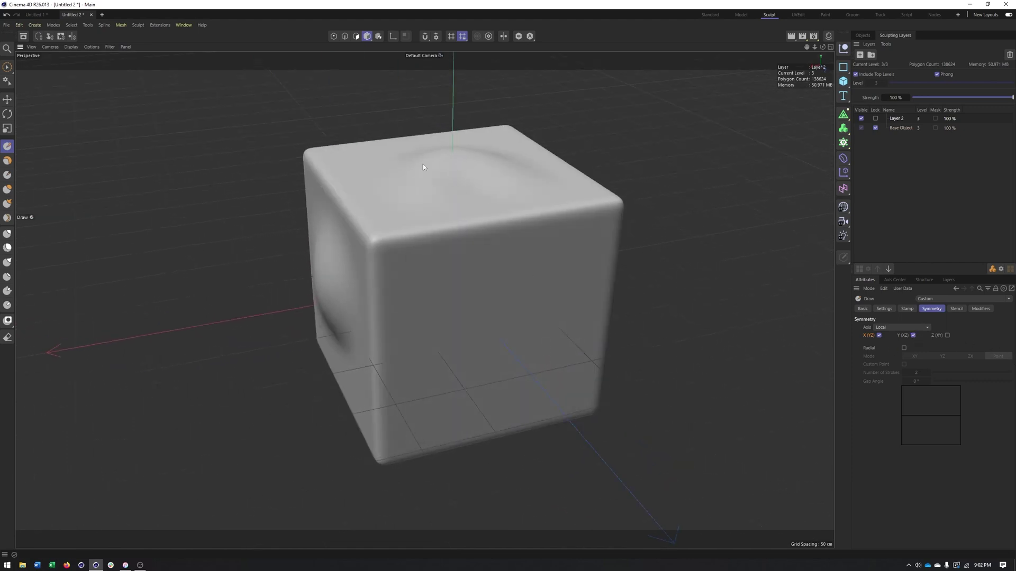
{"action": "left_click_drag", "start_coordinate": [471, 159], "coordinate": [540, 357], "text": "alt"}
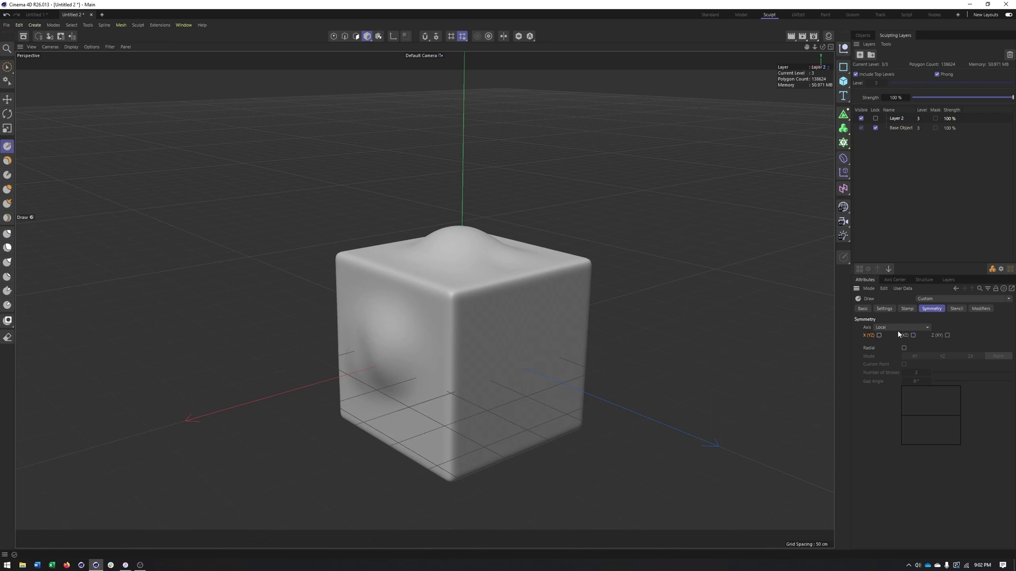
{"action": "scroll", "coordinate": [670, 346], "scroll_direction": "down", "scroll_amount": 3}
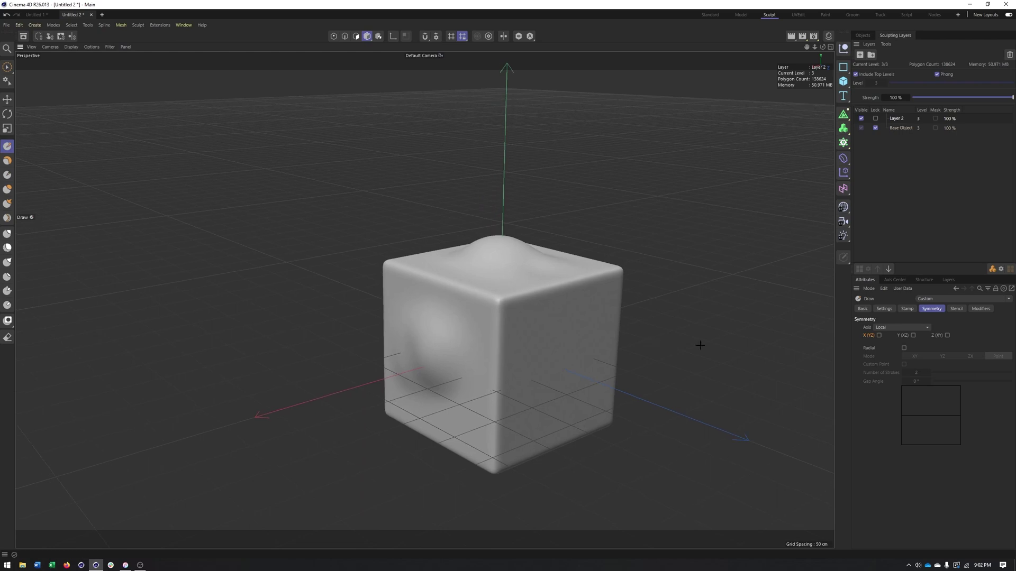
- Enable modifiers for the Draw brush, leaving Smooth, Pinch and Inflate off, and return to the brush settings
{"action": "left_click", "coordinate": [973, 310]}
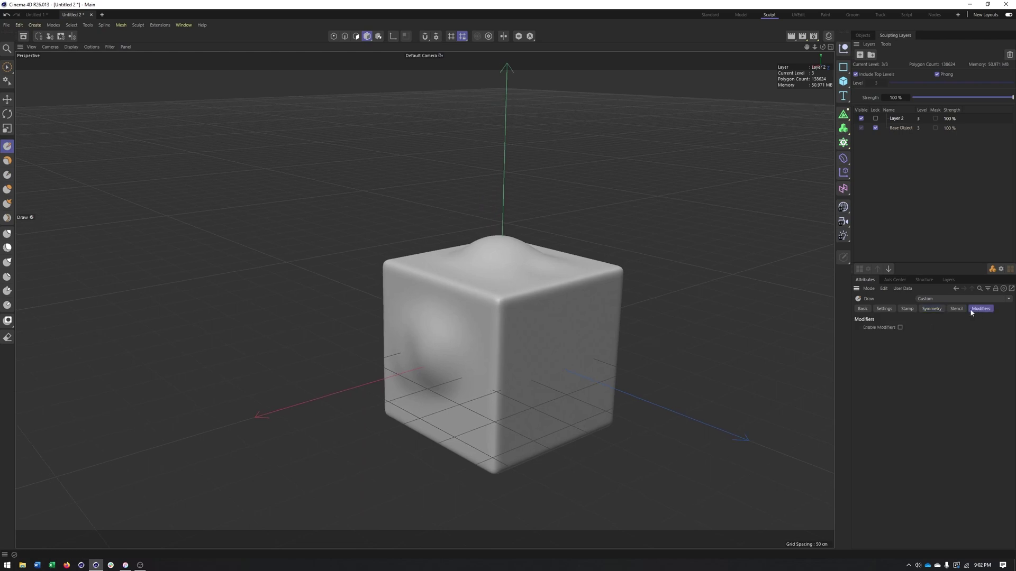
{"action": "left_click", "coordinate": [900, 328]}
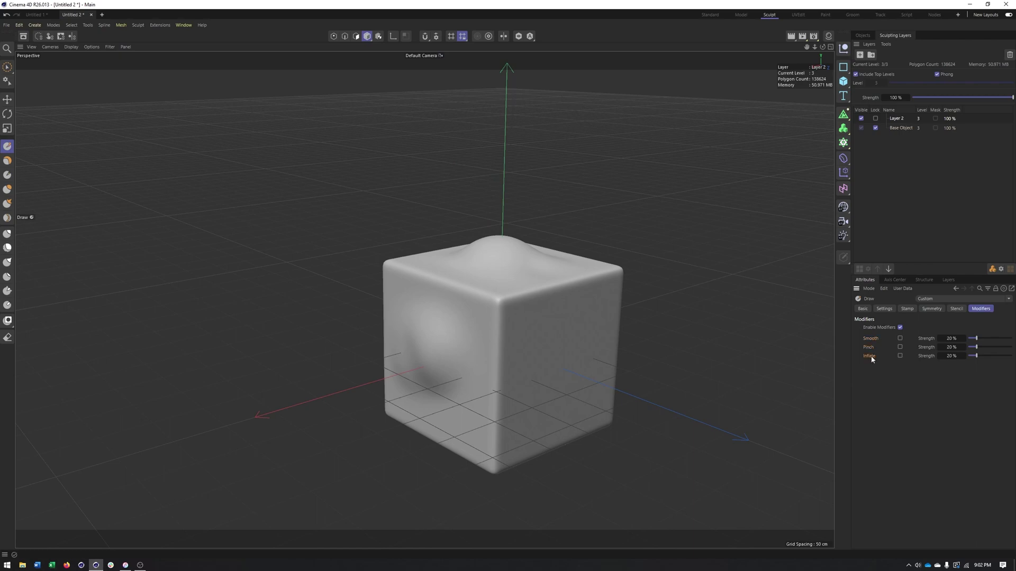
{"action": "left_click", "coordinate": [884, 308]}
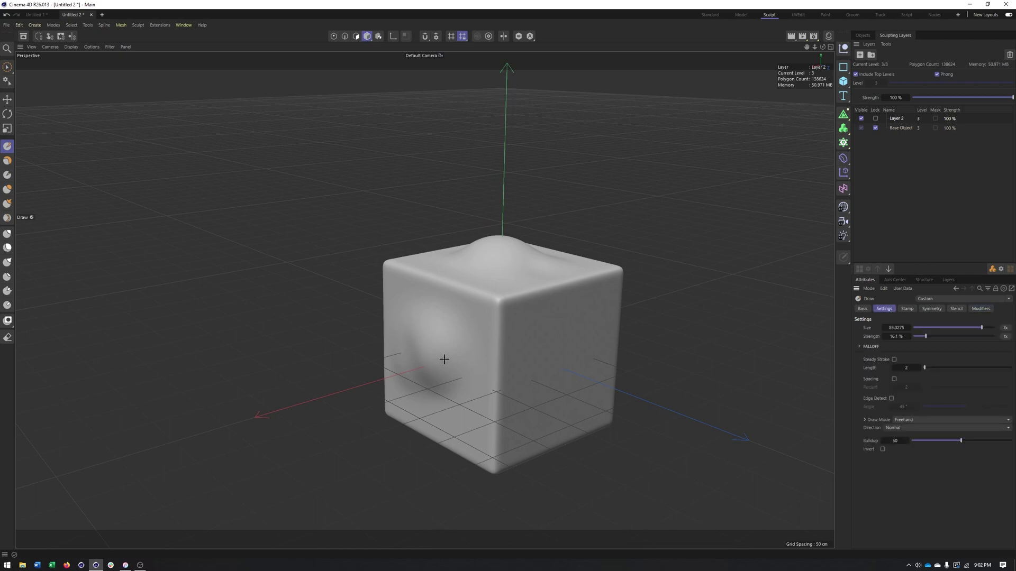
- Expand the Draw brush's falloff curve, set the brush size to about 105.3 and sculpt a bulge on the neighbouring side face
{"action": "scroll", "coordinate": [479, 358], "scroll_direction": "up", "scroll_amount": 2}
{"action": "scroll", "coordinate": [479, 358], "scroll_direction": "up", "scroll_amount": 2}
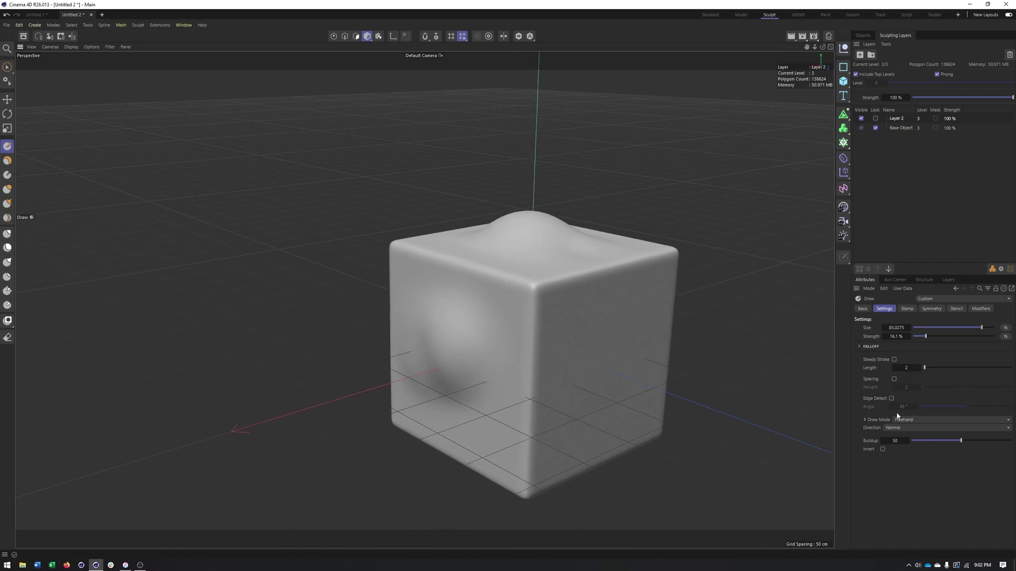
{"action": "left_click", "coordinate": [859, 347]}
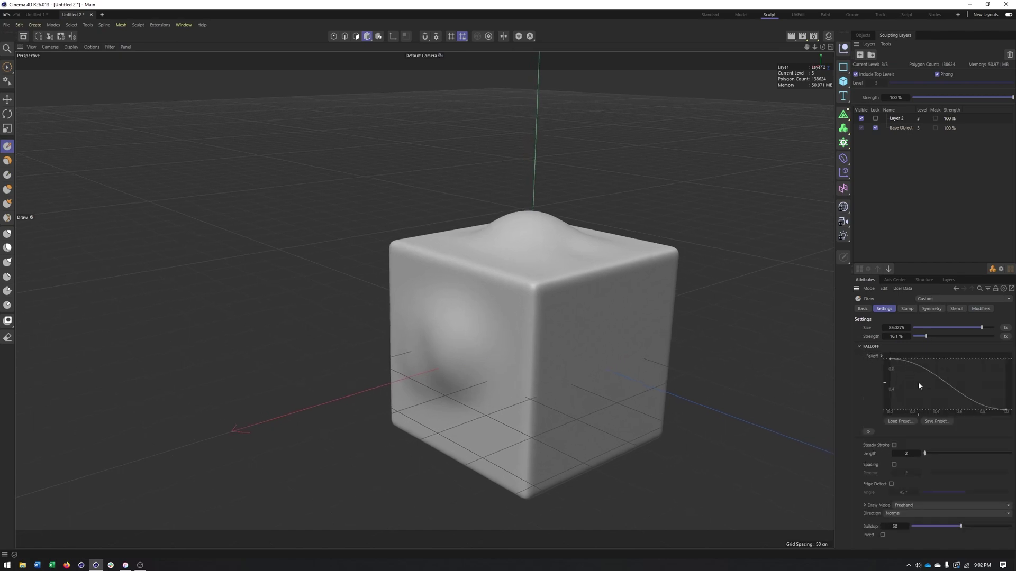
{"action": "left_click_drag", "start_coordinate": [605, 338], "coordinate": [517, 332], "text": "alt"}
{"action": "middle_click_drag", "start_coordinate": [518, 332], "coordinate": [529, 339]}
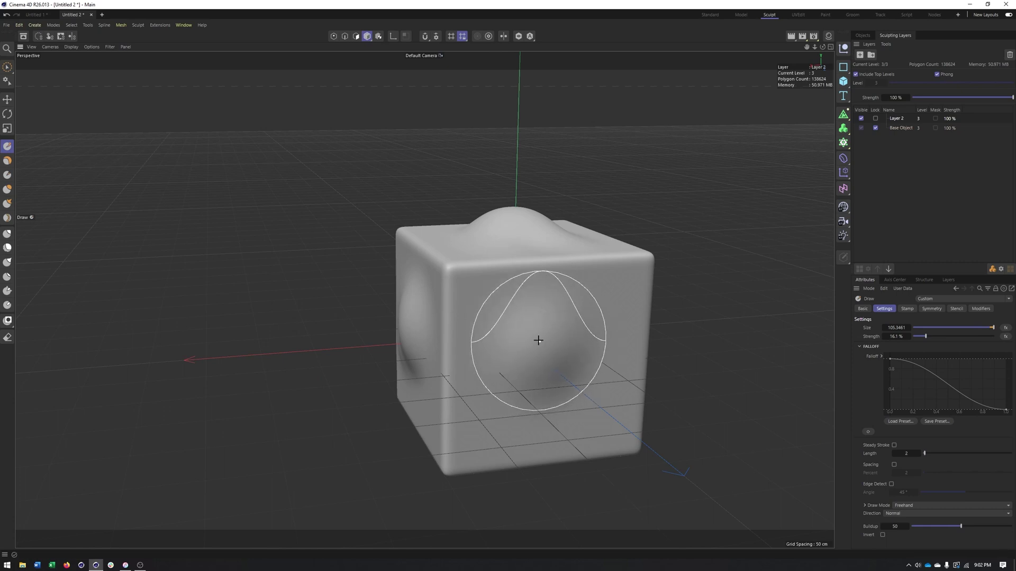
- Reshape the end of the falloff curve into a rounded convex profile and try it with strokes on the other side faces
{"action": "left_click", "coordinate": [1008, 411]}
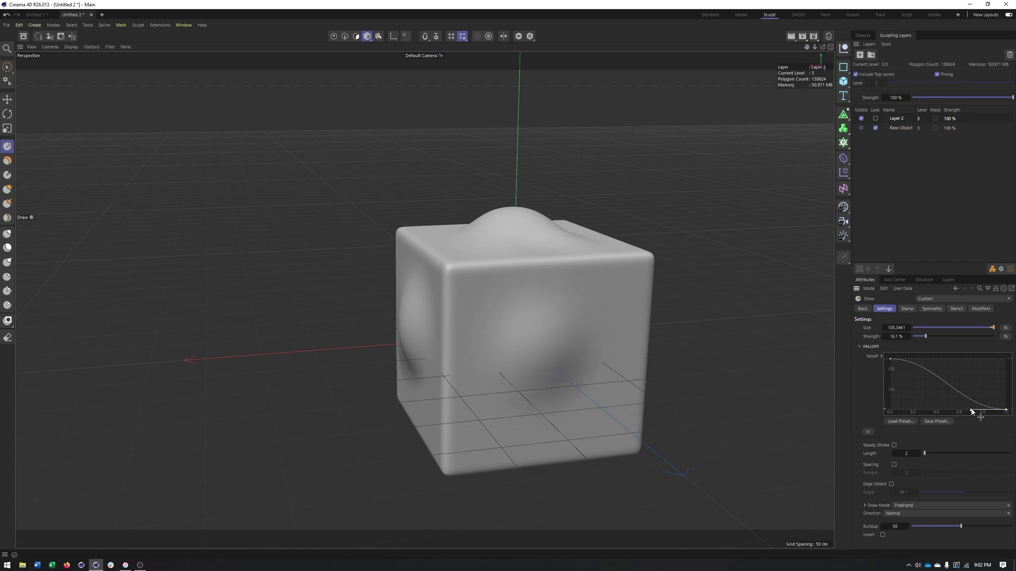
{"action": "left_click_drag", "start_coordinate": [971, 411], "coordinate": [990, 380]}
{"action": "middle_click_drag", "start_coordinate": [540, 348], "coordinate": [431, 345], "text": "alt"}
{"action": "left_click_drag", "start_coordinate": [430, 344], "coordinate": [300, 333], "text": "alt"}
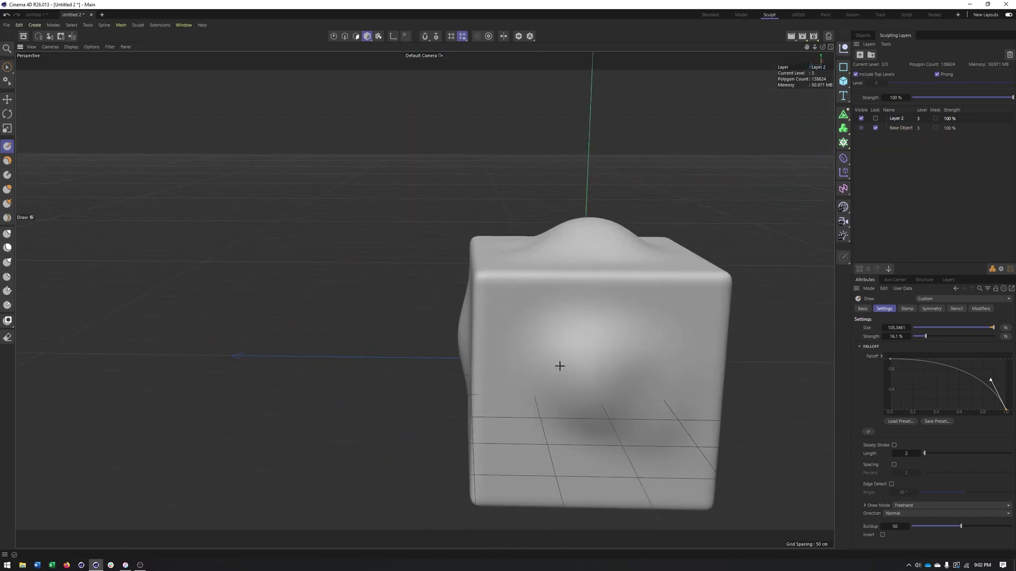
{"action": "mouse_move", "coordinate": [544, 363]}
{"action": "left_mouse_down"}
{"action": "mouse_move", "coordinate": [561, 385]}
{"action": "mouse_move", "coordinate": [559, 366]}
{"action": "left_mouse_up"}
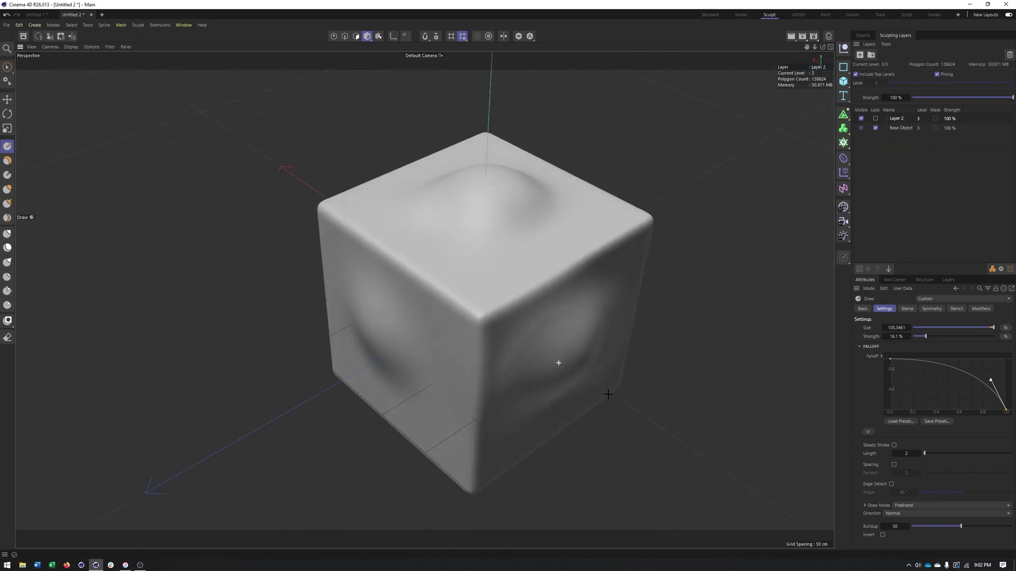
{"action": "mouse_move", "coordinate": [559, 363]}
{"action": "left_mouse_down"}
{"action": "mouse_move", "coordinate": [601, 338]}
{"action": "mouse_move", "coordinate": [581, 361]}
{"action": "left_mouse_up"}
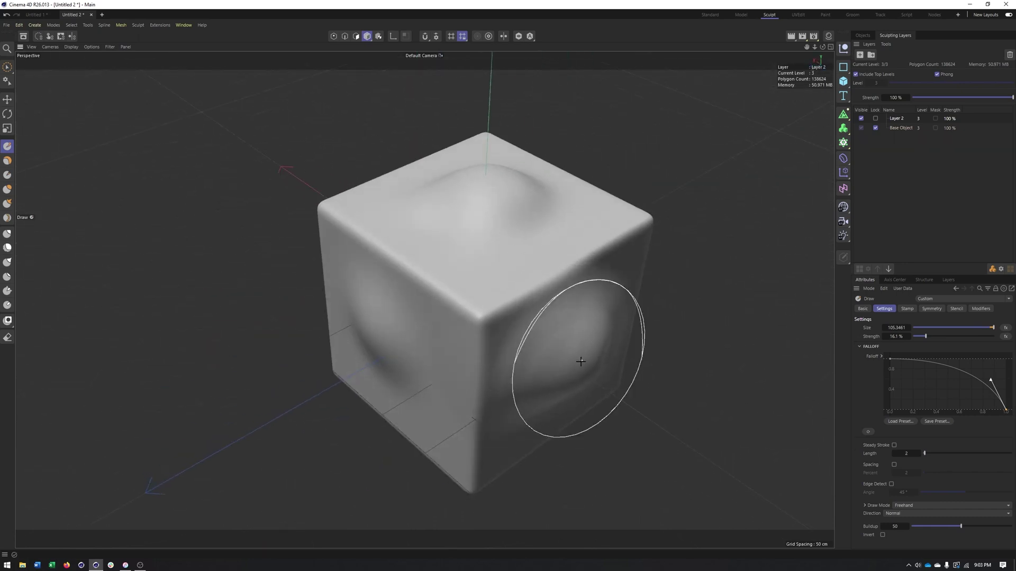
- Undo the last three Draw brush strokes
{"action": "key", "text": "ctrl+z"}
{"action": "key", "text": "ctrl+z"}
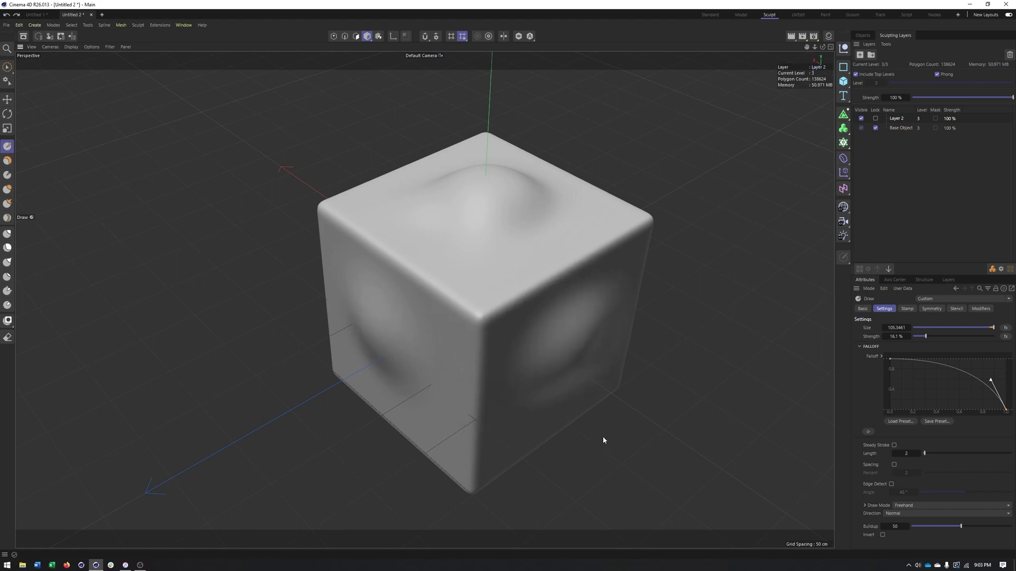
{"action": "key", "text": "ctrl+z"}
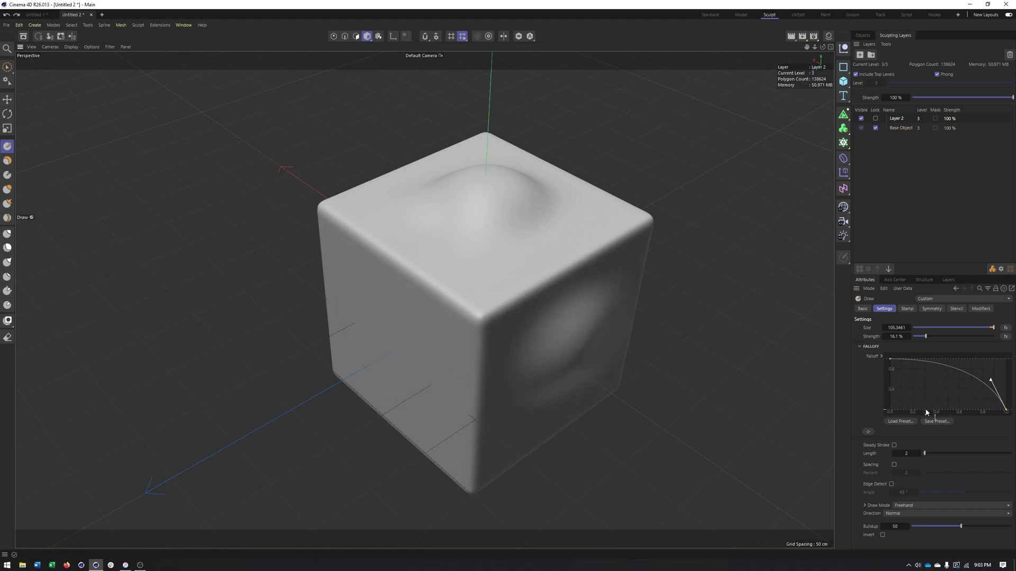
- Load a descending S-shaped falloff preset for the Draw brush
{"action": "left_click", "coordinate": [899, 422]}
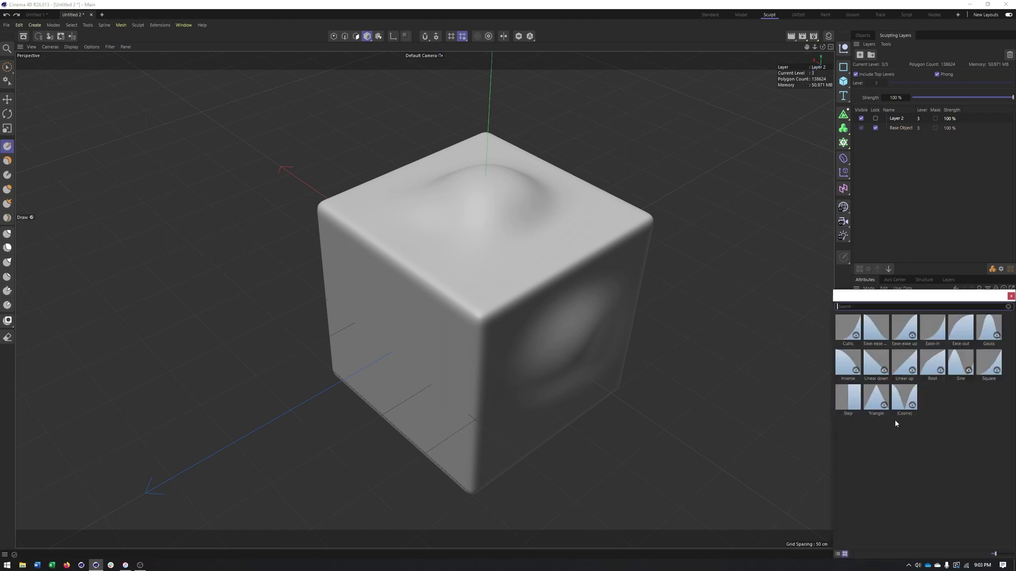
{"action": "double_click", "coordinate": [935, 329]}
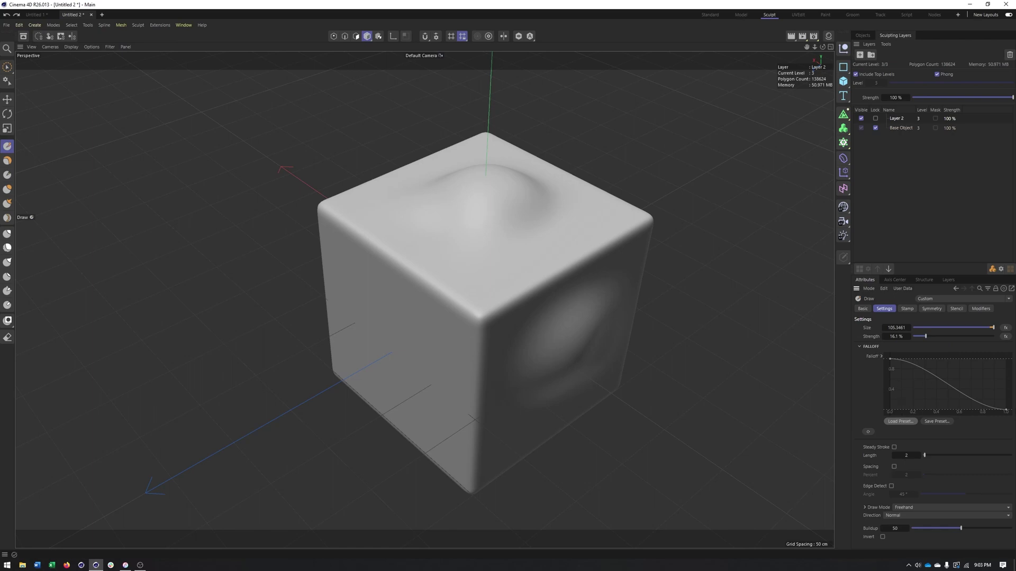
{"action": "mouse_move", "coordinate": [598, 381]}
{"action": "left_mouse_down", "text": "alt"}
{"action": "mouse_move", "coordinate": [585, 335]}
{"action": "mouse_move", "coordinate": [560, 315]}
{"action": "mouse_move", "coordinate": [565, 289]}
{"action": "left_mouse_up", "text": "alt"}
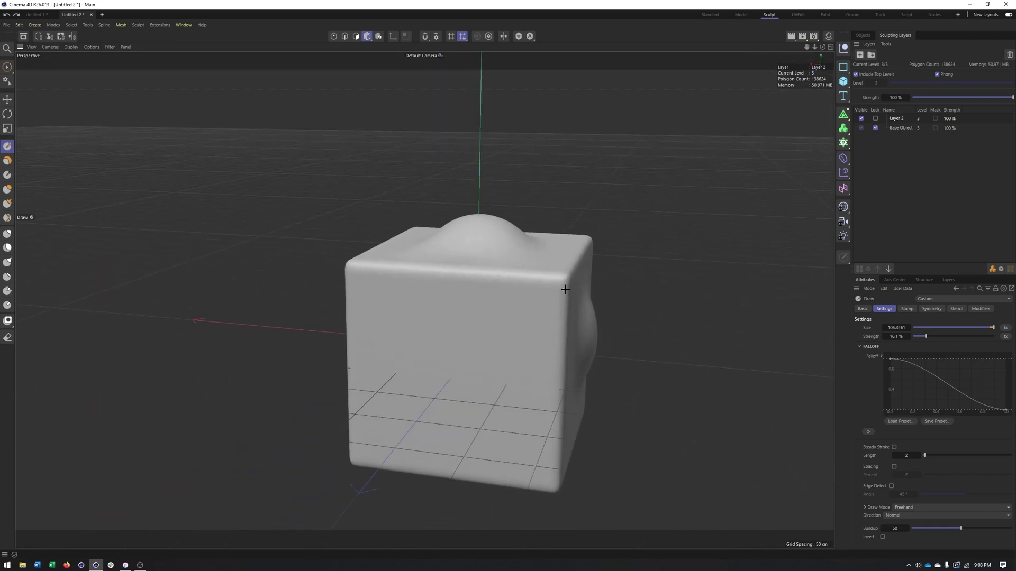
- Delete the Layer 2 sculpting layer and add a fresh layer above the Base Object
{"action": "right_click", "coordinate": [898, 120]}
{"action": "left_click", "coordinate": [920, 157]}
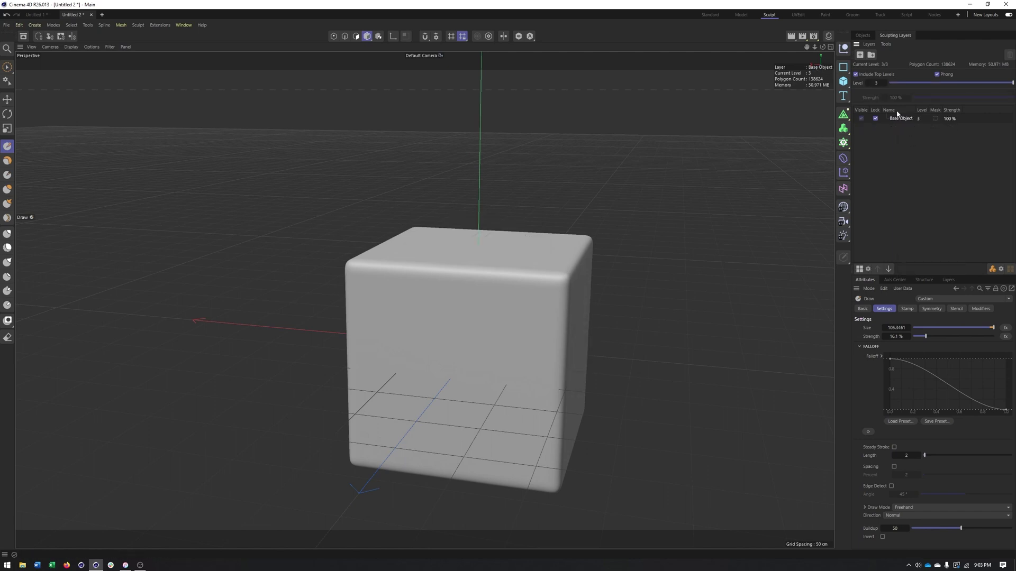
{"action": "left_click", "coordinate": [860, 55]}
{"action": "left_click_drag", "start_coordinate": [494, 332], "coordinate": [560, 336], "text": "alt"}
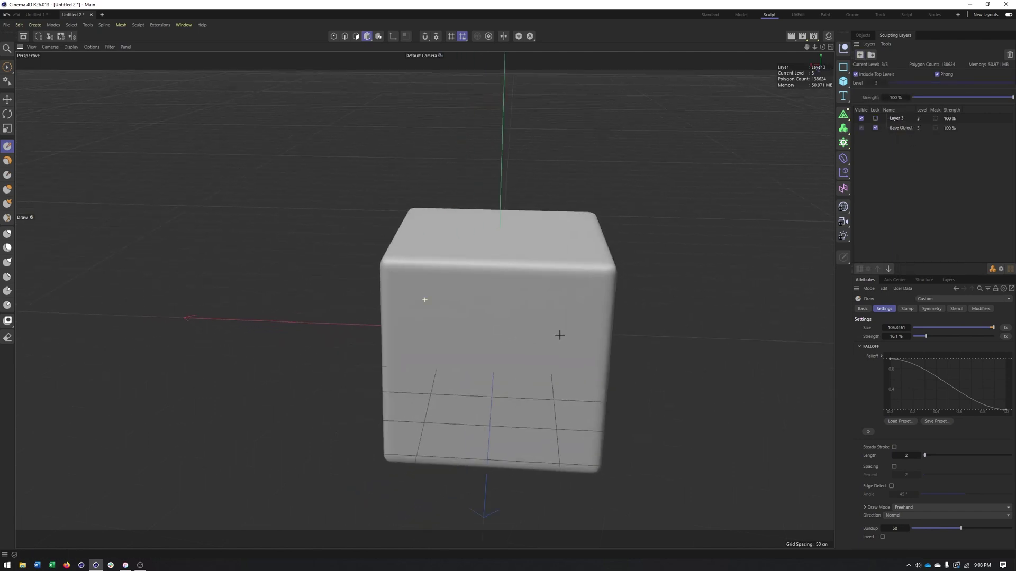
- Switch to the Wax brush, set its size to about 153.5 and build up broad planes across the cube's front face and edges
{"action": "left_click", "coordinate": [7, 165]}
{"action": "middle_click_drag", "start_coordinate": [463, 326], "coordinate": [518, 326]}
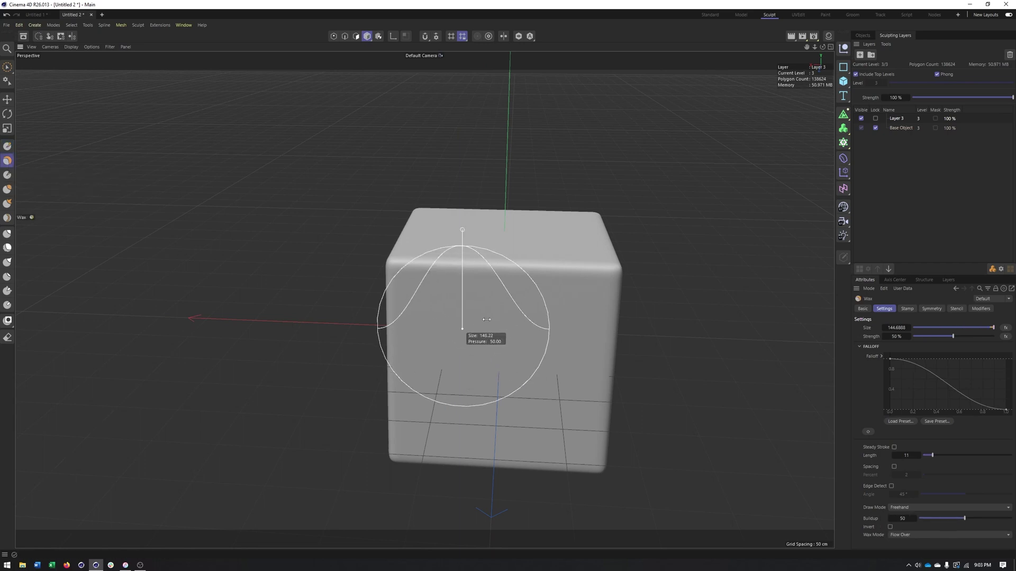
{"action": "left_click_drag", "start_coordinate": [474, 322], "coordinate": [496, 323], "text": "alt"}
{"action": "mouse_move", "coordinate": [391, 275]}
{"action": "left_mouse_down"}
{"action": "mouse_move", "coordinate": [527, 276]}
{"action": "mouse_move", "coordinate": [569, 293]}
{"action": "mouse_move", "coordinate": [498, 339]}
{"action": "left_mouse_up"}
{"action": "left_click_drag", "start_coordinate": [432, 397], "coordinate": [487, 404], "text": "alt"}
{"action": "mouse_move", "coordinate": [408, 383]}
{"action": "left_mouse_down"}
{"action": "mouse_move", "coordinate": [391, 403]}
{"action": "mouse_move", "coordinate": [412, 424]}
{"action": "left_mouse_up"}
- Sculpt further large, faceted planes over the cube's other sides and upper edges with the Wax brush at 50% strength
{"action": "middle_click_drag", "start_coordinate": [424, 441], "coordinate": [672, 462], "text": "alt"}
{"action": "mouse_move", "coordinate": [673, 462]}
{"action": "left_mouse_down", "text": "alt"}
{"action": "mouse_move", "coordinate": [614, 423]}
{"action": "mouse_move", "coordinate": [587, 343]}
{"action": "mouse_move", "coordinate": [653, 306]}
{"action": "left_mouse_up", "text": "alt"}
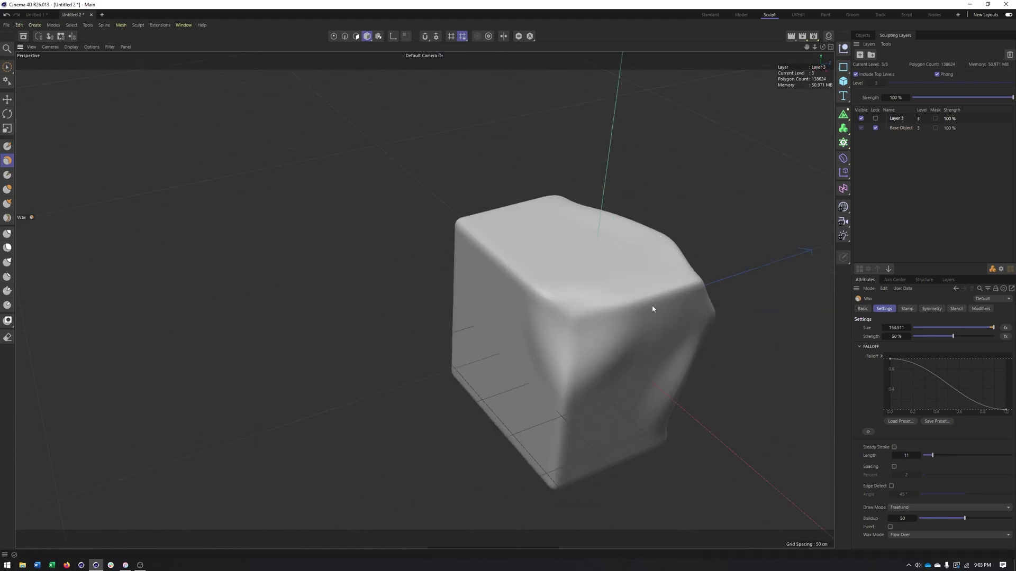
{"action": "middle_click_drag", "start_coordinate": [496, 379], "coordinate": [475, 389], "text": "alt"}
{"action": "mouse_move", "coordinate": [471, 324]}
{"action": "left_mouse_down"}
{"action": "mouse_move", "coordinate": [467, 295]}
{"action": "mouse_move", "coordinate": [424, 246]}
{"action": "left_mouse_up"}
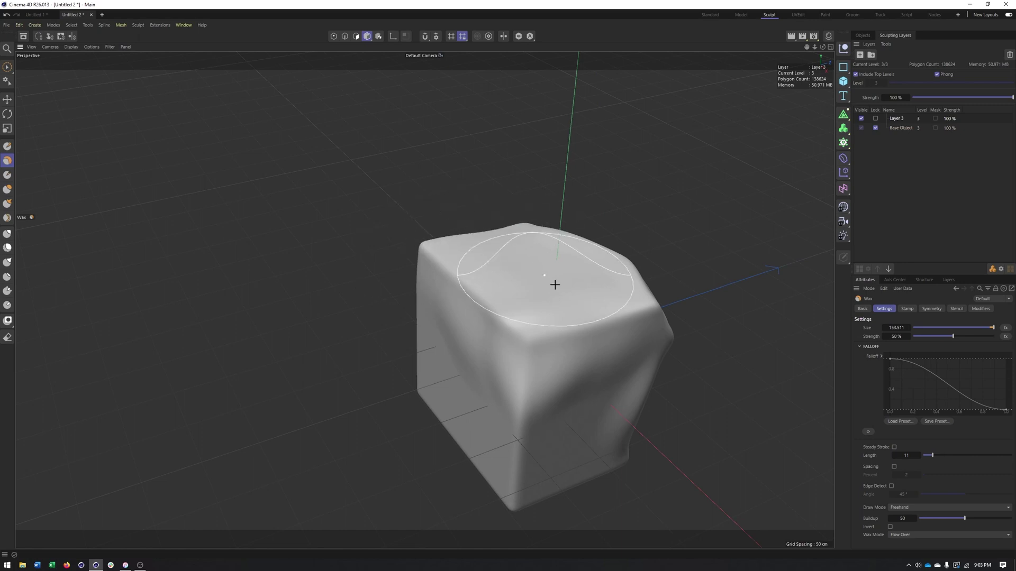
{"action": "mouse_move", "coordinate": [551, 284]}
{"action": "left_mouse_down", "text": "alt"}
{"action": "mouse_move", "coordinate": [411, 252]}
{"action": "mouse_move", "coordinate": [476, 249]}
{"action": "mouse_move", "coordinate": [521, 423]}
{"action": "left_mouse_up", "text": "alt"}
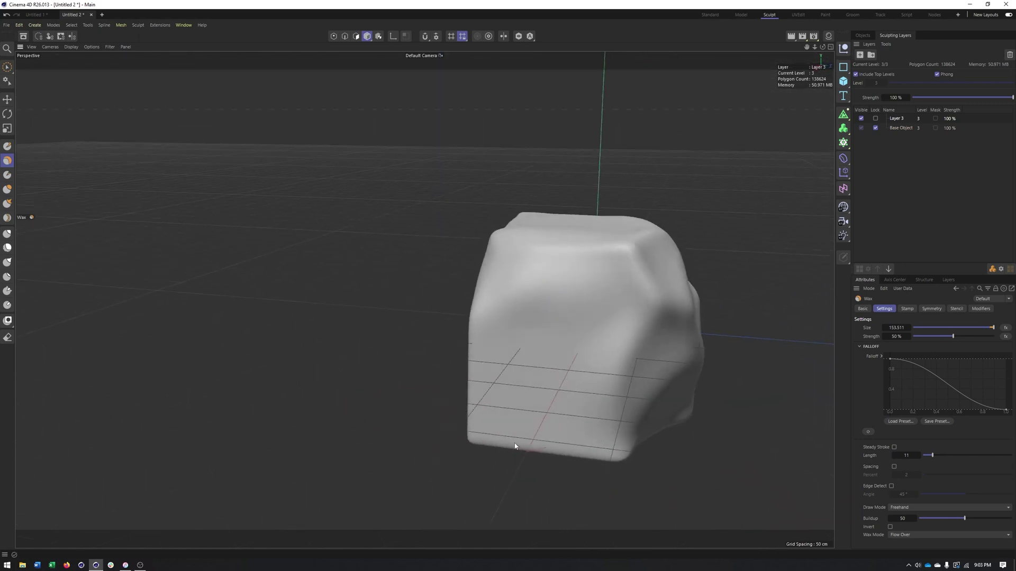
{"action": "left_click_drag", "start_coordinate": [597, 283], "coordinate": [799, 381], "text": "alt"}
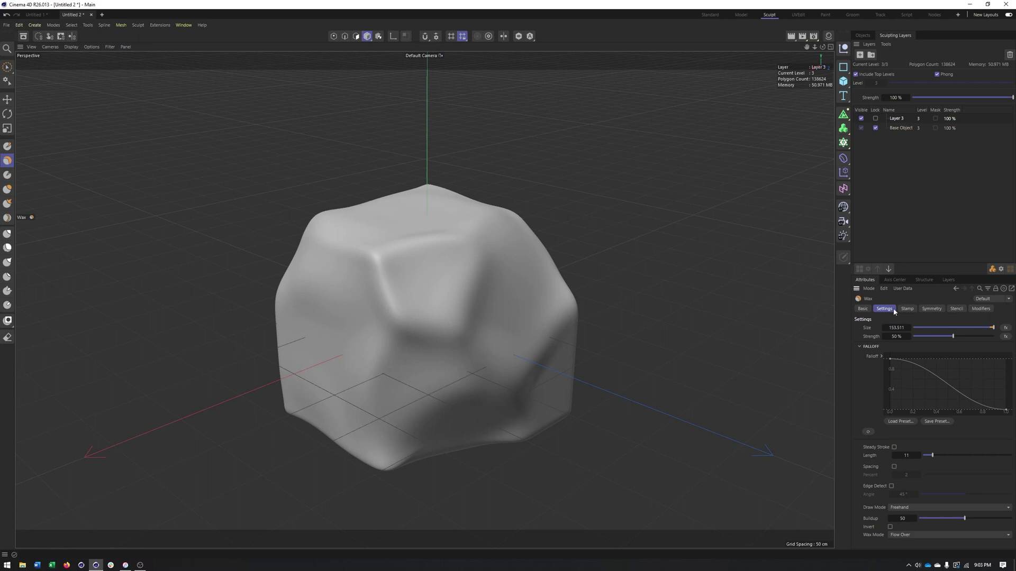
- Review the Wax brush's Stamp, Symmetry and Stencil options and inspect the sculpted shape from another side
{"action": "left_click", "coordinate": [907, 309]}
{"action": "left_click", "coordinate": [940, 311]}
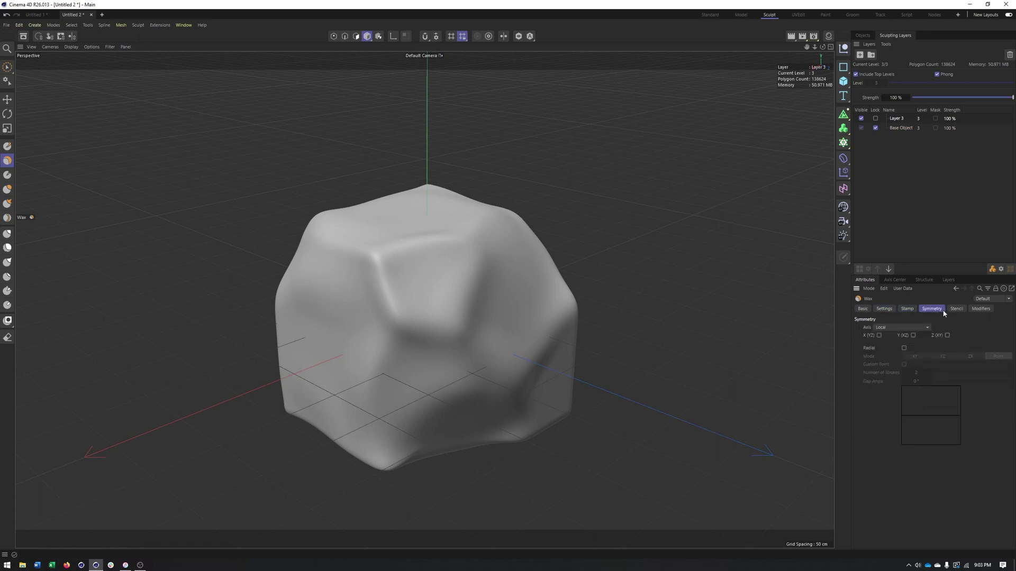
{"action": "left_click", "coordinate": [957, 310]}
{"action": "middle_click_drag", "start_coordinate": [379, 296], "coordinate": [447, 302], "text": "alt"}
{"action": "left_click_drag", "start_coordinate": [447, 303], "coordinate": [523, 312], "text": "alt"}
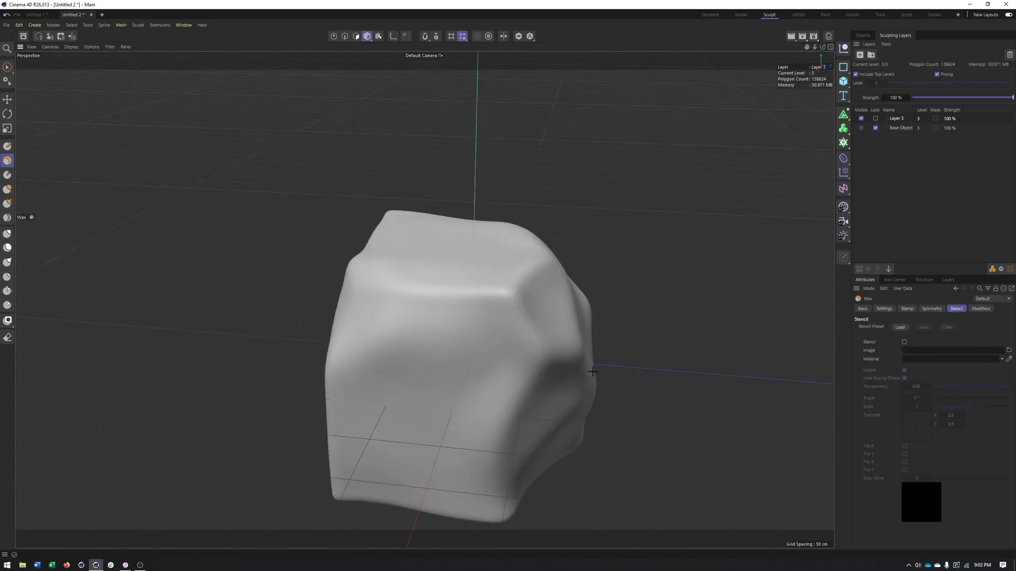
- Try further Wax brush strokes at 50% strength along the cube's upper edges and undo them
{"action": "middle_click_drag", "start_coordinate": [468, 395], "coordinate": [536, 381], "text": "alt"}
{"action": "left_click_drag", "start_coordinate": [536, 381], "coordinate": [623, 376], "text": "alt"}
{"action": "left_click", "coordinate": [884, 308]}
{"action": "scroll", "coordinate": [445, 324], "scroll_direction": "down", "scroll_amount": 3}
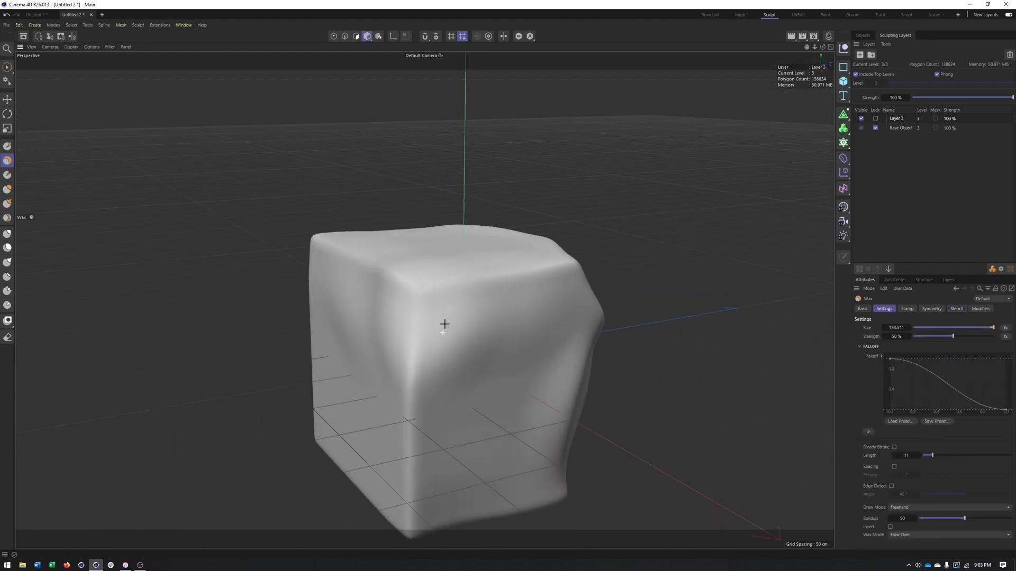
{"action": "left_click_drag", "start_coordinate": [358, 283], "coordinate": [399, 280]}
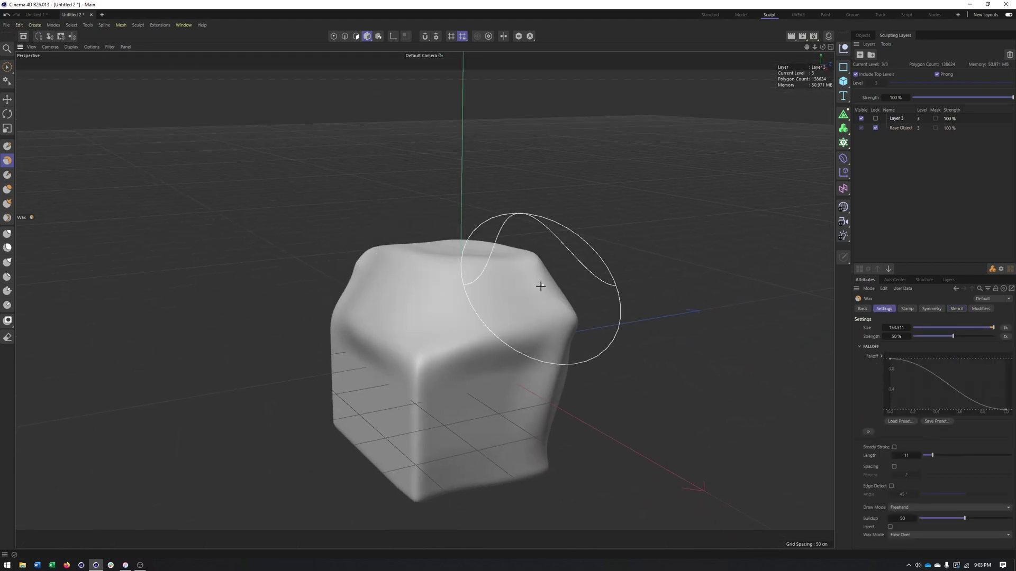
{"action": "left_click_drag", "start_coordinate": [528, 356], "coordinate": [438, 381], "text": "alt"}
{"action": "key", "text": "ctrl+z"}
{"action": "key", "text": "ctrl+z"}
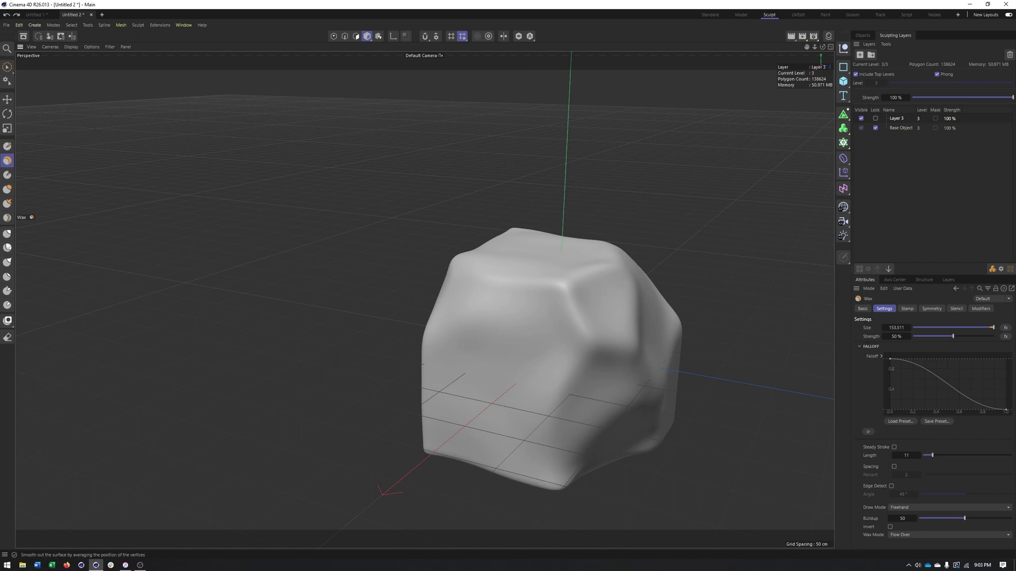
- Switch to the Knife brush and cut a vertical and a crossing diagonal crease into the cube's front face at 20% strength
{"action": "left_click", "coordinate": [7, 175]}
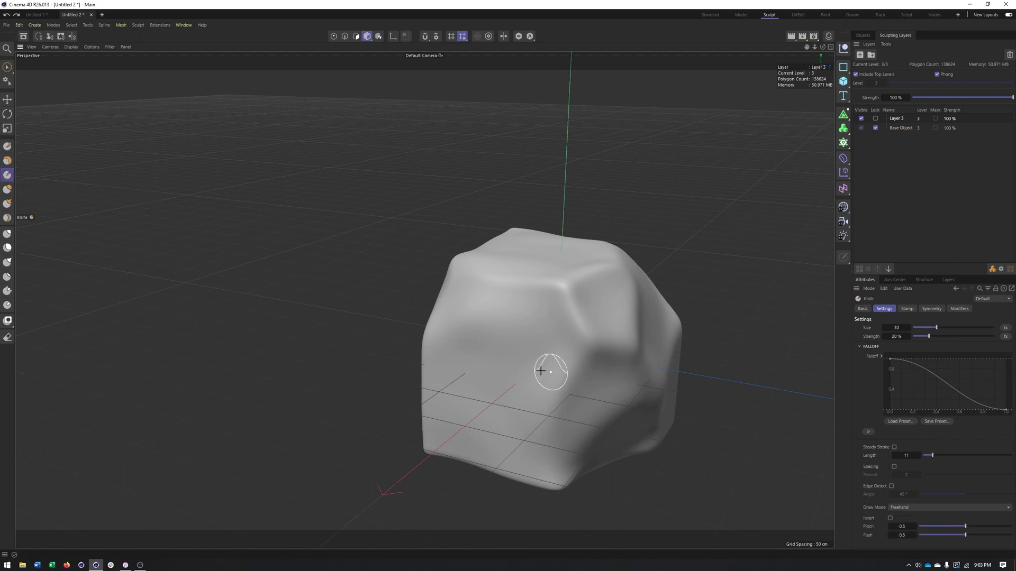
{"action": "left_click_drag", "start_coordinate": [542, 370], "coordinate": [553, 370], "text": "alt"}
{"action": "left_click_drag", "start_coordinate": [488, 259], "coordinate": [496, 277]}
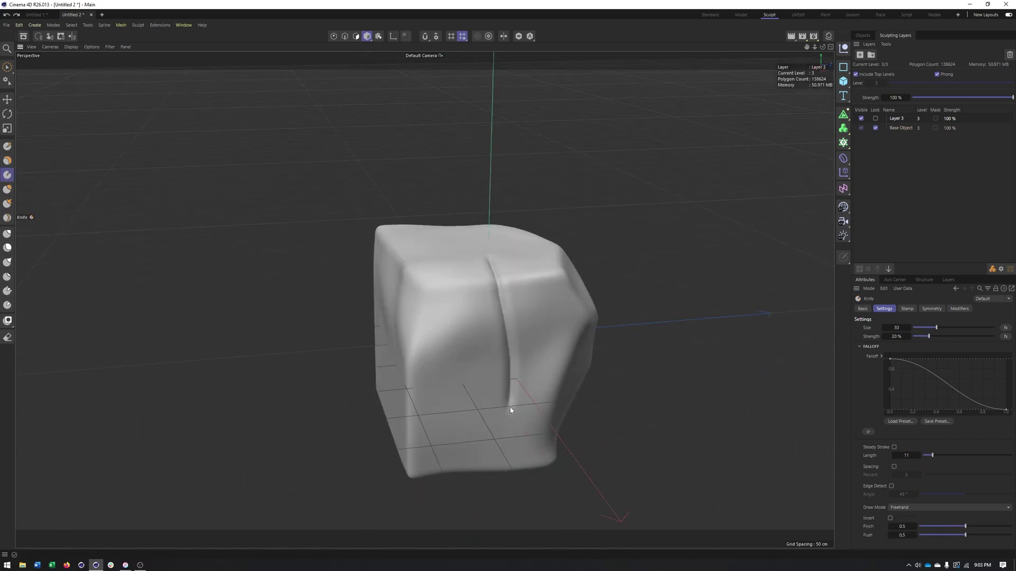
{"action": "mouse_move", "coordinate": [550, 295]}
{"action": "left_mouse_down"}
{"action": "mouse_move", "coordinate": [446, 399]}
{"action": "mouse_move", "coordinate": [442, 363]}
{"action": "mouse_move", "coordinate": [631, 420]}
{"action": "left_mouse_up"}
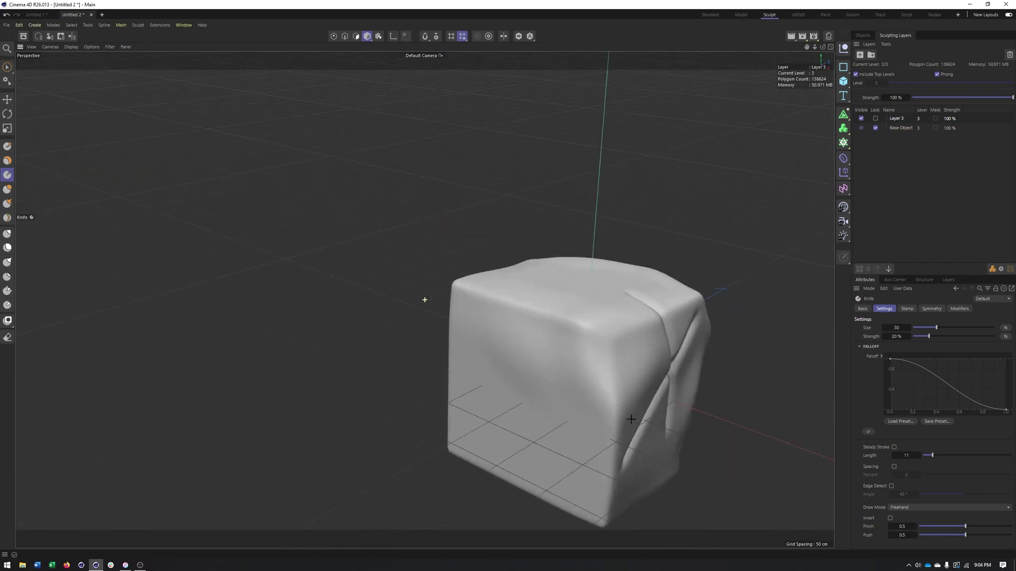
{"action": "left_click_drag", "start_coordinate": [576, 388], "coordinate": [640, 390], "text": "alt"}
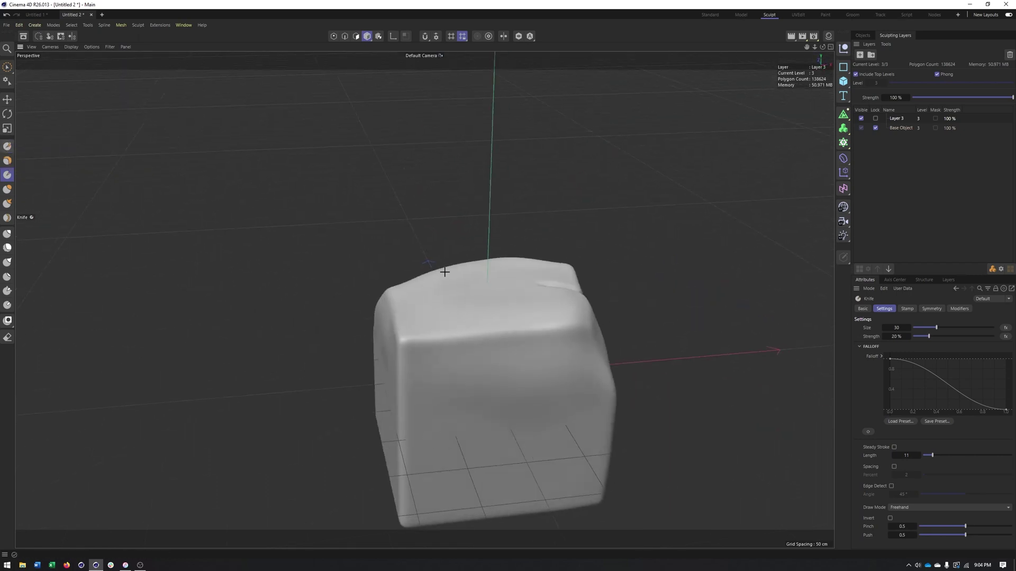
{"action": "mouse_move", "coordinate": [499, 330]}
{"action": "left_mouse_down", "text": "alt"}
{"action": "mouse_move", "coordinate": [426, 304]}
{"action": "mouse_move", "coordinate": [446, 286]}
{"action": "mouse_move", "coordinate": [431, 275]}
{"action": "mouse_move", "coordinate": [360, 278]}
{"action": "left_mouse_up", "text": "alt"}
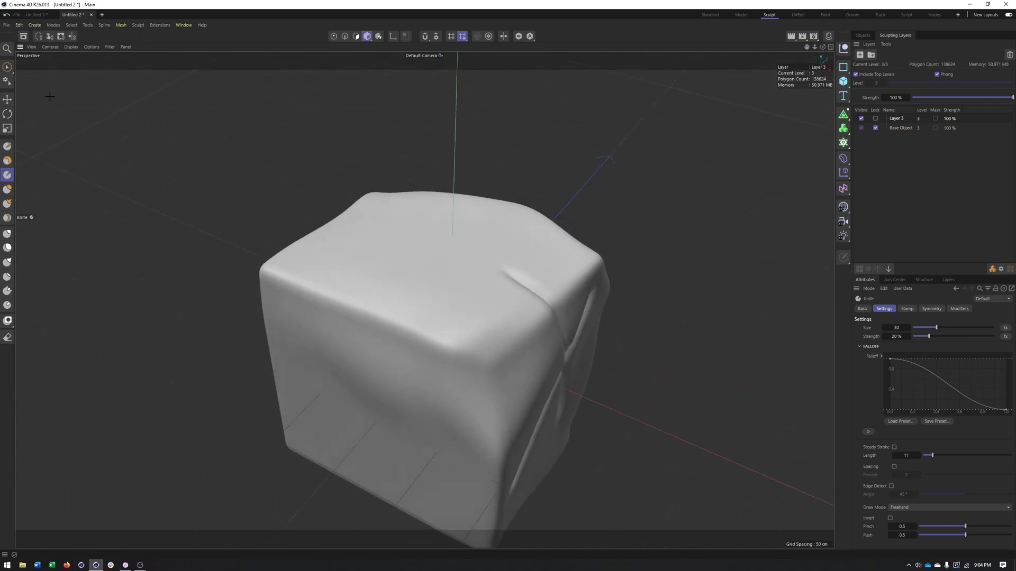
- Switch to the Draw brush, set its size to about 80.6 and sculpt softly on the cube's top face
{"action": "left_click", "coordinate": [7, 147]}
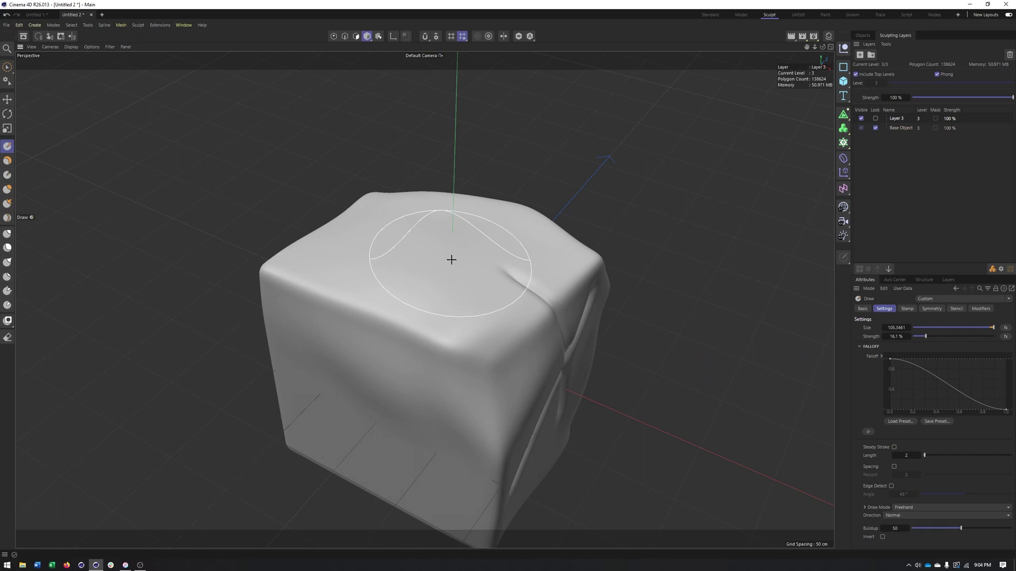
{"action": "scroll", "coordinate": [452, 260], "scroll_direction": "up", "scroll_amount": 1}
{"action": "middle_click_drag", "start_coordinate": [452, 260], "coordinate": [438, 259]}
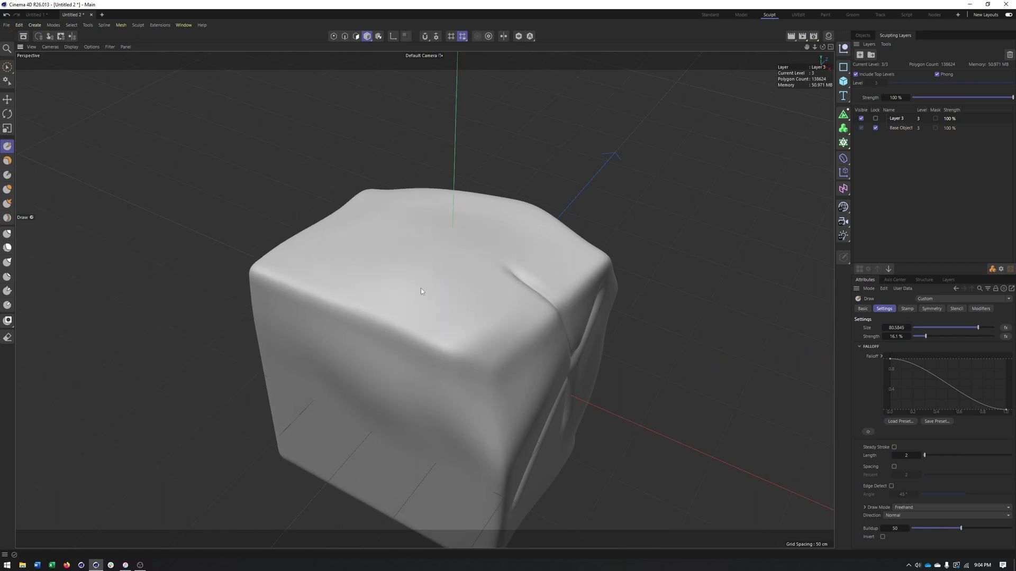
{"action": "mouse_move", "coordinate": [474, 251]}
{"action": "left_mouse_down", "text": "alt"}
{"action": "mouse_move", "coordinate": [416, 222]}
{"action": "mouse_move", "coordinate": [504, 311]}
{"action": "mouse_move", "coordinate": [423, 208]}
{"action": "mouse_move", "coordinate": [426, 299]}
{"action": "mouse_move", "coordinate": [370, 227]}
{"action": "mouse_move", "coordinate": [413, 276]}
{"action": "left_mouse_up", "text": "alt"}
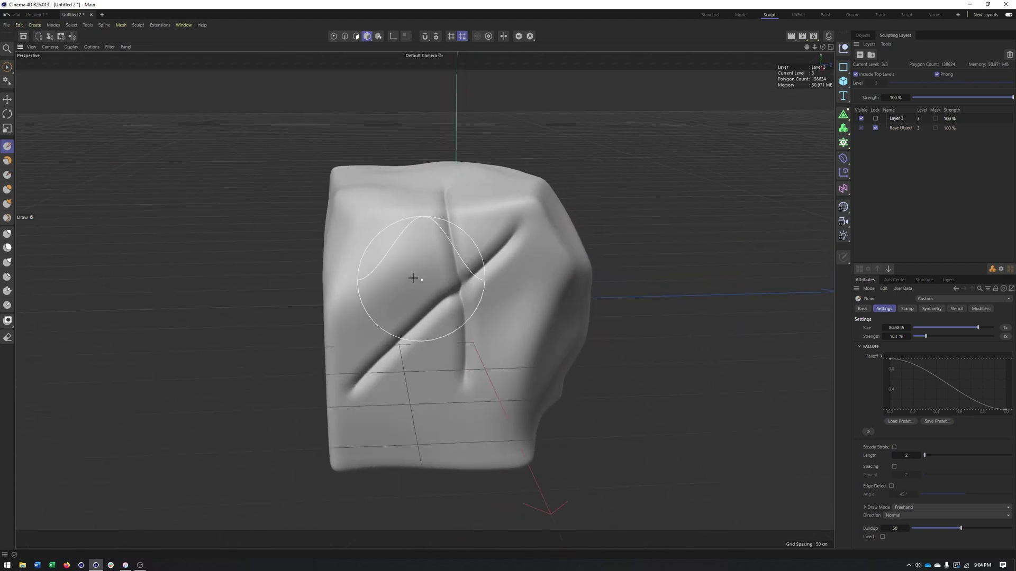
- Return to the Knife brush and carve additional short and diagonal creases across the upper and lower front face
{"action": "left_click", "coordinate": [8, 175]}
{"action": "scroll", "coordinate": [558, 270], "scroll_direction": "up", "scroll_amount": 4}
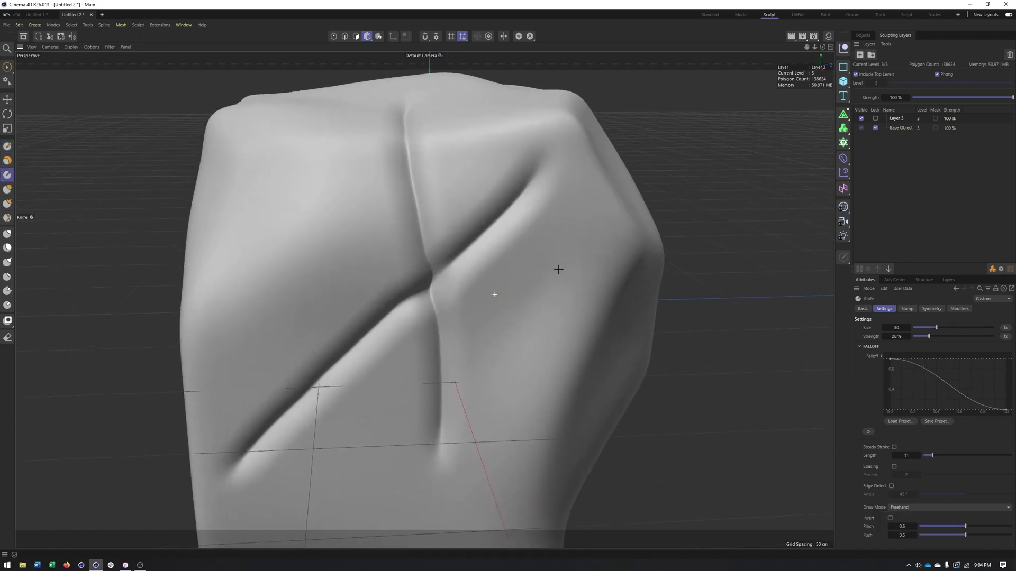
{"action": "mouse_move", "coordinate": [558, 270]}
{"action": "left_mouse_down", "text": "alt"}
{"action": "mouse_move", "coordinate": [508, 265]}
{"action": "mouse_move", "coordinate": [585, 256]}
{"action": "mouse_move", "coordinate": [454, 305]}
{"action": "mouse_move", "coordinate": [562, 233]}
{"action": "left_mouse_up", "text": "alt"}
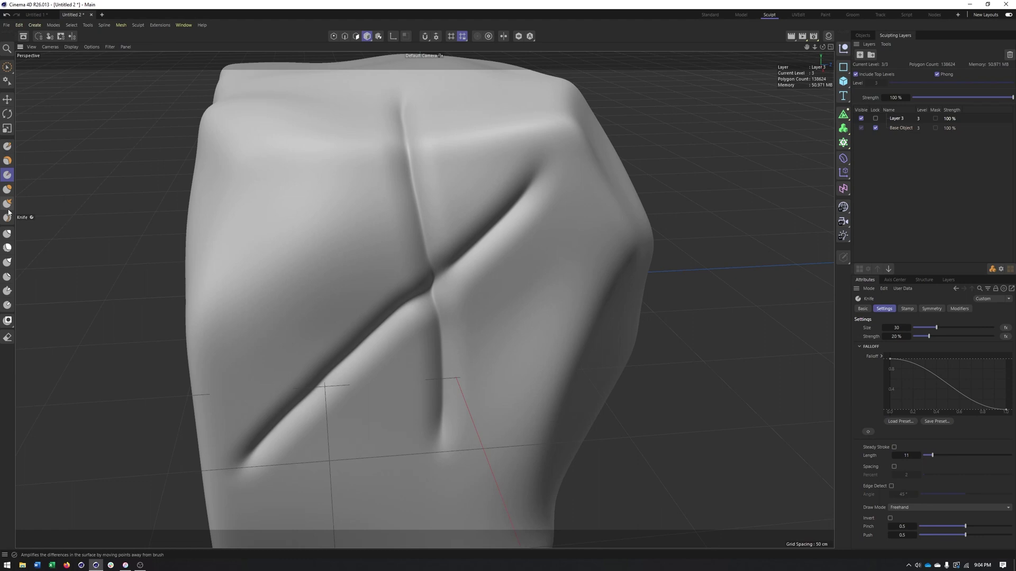
{"action": "left_click_drag", "start_coordinate": [571, 234], "coordinate": [566, 250]}
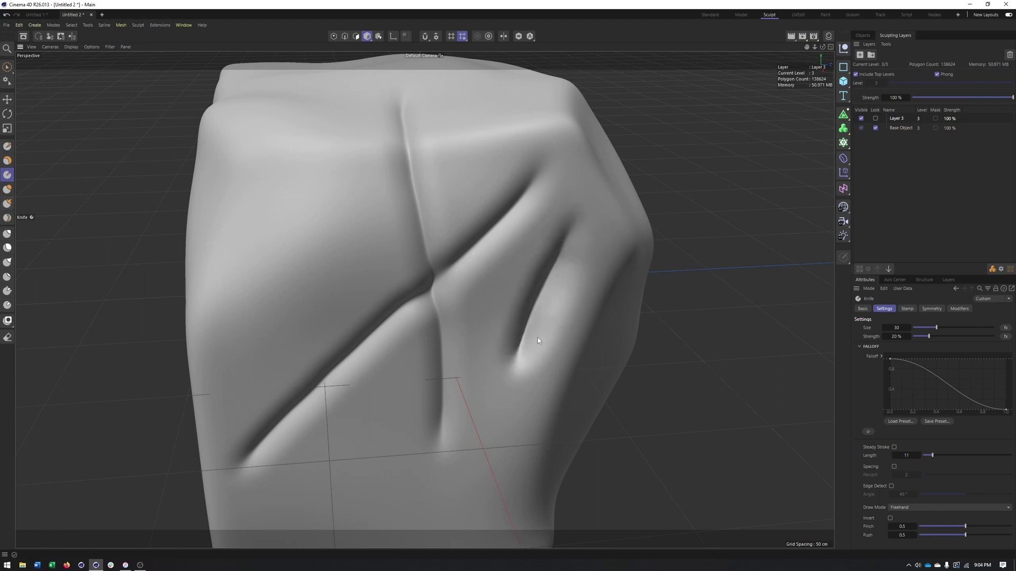
{"action": "mouse_move", "coordinate": [304, 261]}
{"action": "left_mouse_down"}
{"action": "mouse_move", "coordinate": [397, 287]}
{"action": "mouse_move", "coordinate": [332, 259]}
{"action": "left_mouse_up"}
{"action": "right_click_drag", "start_coordinate": [332, 259], "coordinate": [290, 280], "text": "alt"}
{"action": "mouse_move", "coordinate": [289, 279]}
{"action": "left_mouse_down", "text": "alt"}
{"action": "mouse_move", "coordinate": [227, 316]}
{"action": "mouse_move", "coordinate": [300, 320]}
{"action": "mouse_move", "coordinate": [377, 277]}
{"action": "left_mouse_up", "text": "alt"}
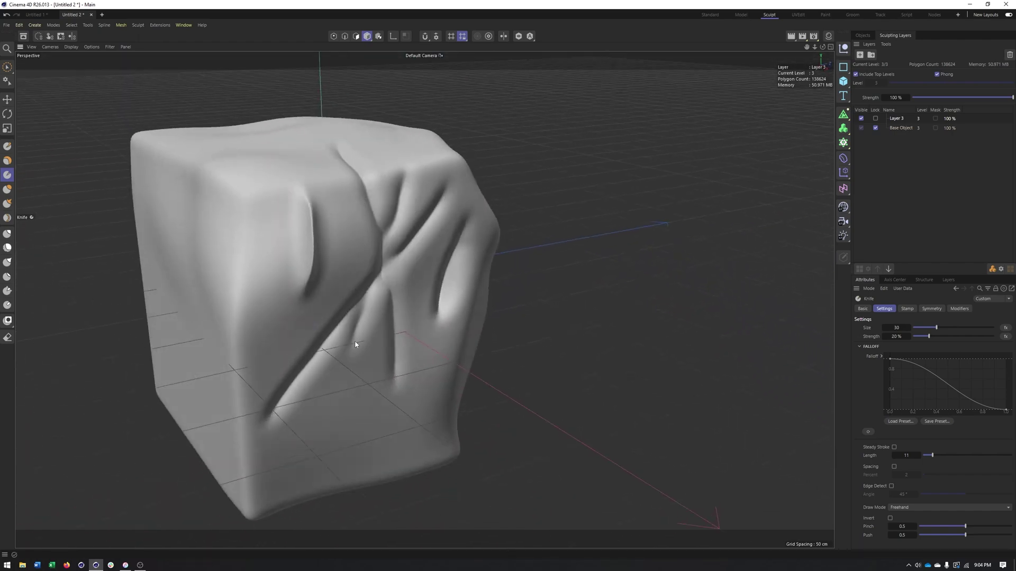
{"action": "left_click_drag", "start_coordinate": [355, 345], "coordinate": [270, 335], "text": "alt"}
{"action": "left_click_drag", "start_coordinate": [372, 422], "coordinate": [408, 444], "text": "alt"}
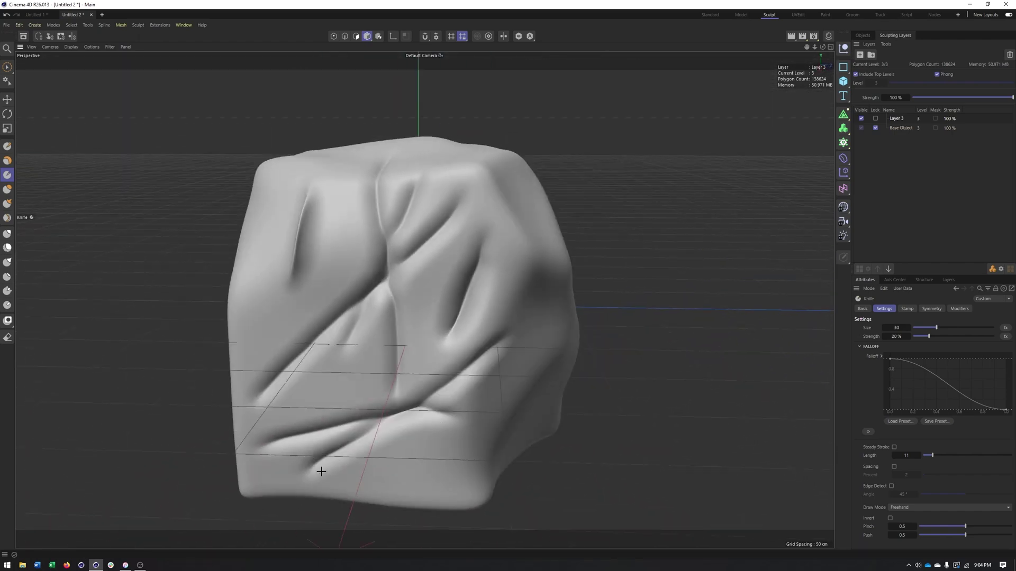
- Carve two crossing grooves into the cube's top face with the Knife brush
{"action": "mouse_move", "coordinate": [320, 465]}
{"action": "left_mouse_down", "text": "alt"}
{"action": "mouse_move", "coordinate": [365, 438]}
{"action": "mouse_move", "coordinate": [352, 369]}
{"action": "mouse_move", "coordinate": [415, 356]}
{"action": "mouse_move", "coordinate": [398, 235]}
{"action": "left_mouse_up", "text": "alt"}
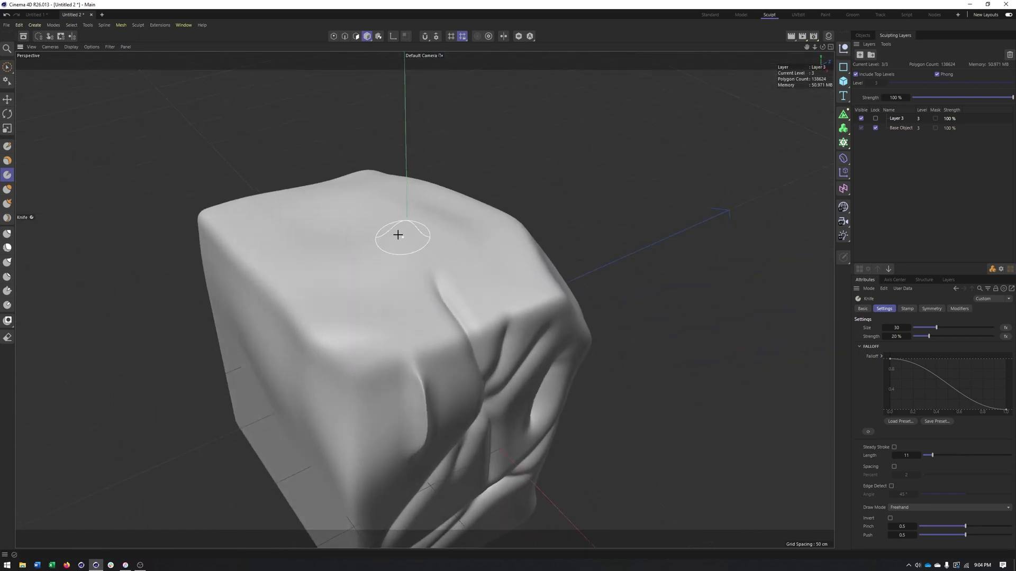
{"action": "left_click_drag", "start_coordinate": [335, 285], "coordinate": [338, 305], "text": "alt"}
{"action": "left_click_drag", "start_coordinate": [281, 249], "coordinate": [431, 250]}
{"action": "left_click_drag", "start_coordinate": [335, 272], "coordinate": [373, 314], "text": "alt"}
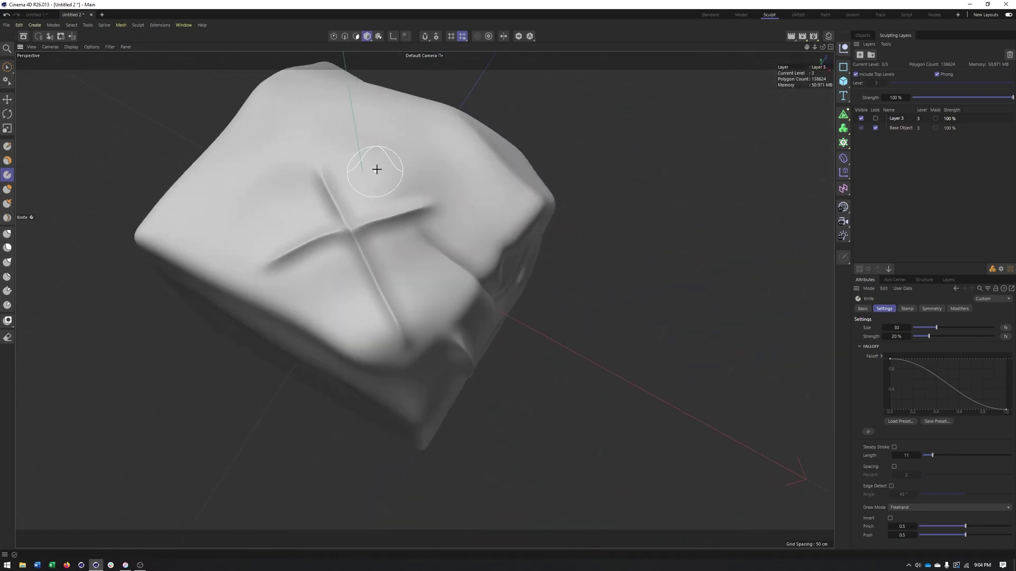
- Switch to the Inflate brush at 20% strength and swell a round bump on the side face and the creases on the front face
{"action": "left_click_drag", "start_coordinate": [464, 214], "coordinate": [414, 154], "text": "alt"}
{"action": "middle_click_drag", "start_coordinate": [424, 300], "coordinate": [561, 304], "text": "alt"}
{"action": "mouse_move", "coordinate": [517, 323]}
{"action": "left_mouse_down", "text": "alt"}
{"action": "mouse_move", "coordinate": [456, 263]}
{"action": "mouse_move", "coordinate": [399, 286]}
{"action": "mouse_move", "coordinate": [585, 333]}
{"action": "mouse_move", "coordinate": [567, 326]}
{"action": "left_mouse_up", "text": "alt"}
{"action": "left_click", "coordinate": [7, 189]}
{"action": "left_click_drag", "start_coordinate": [454, 374], "coordinate": [452, 371], "text": "alt"}
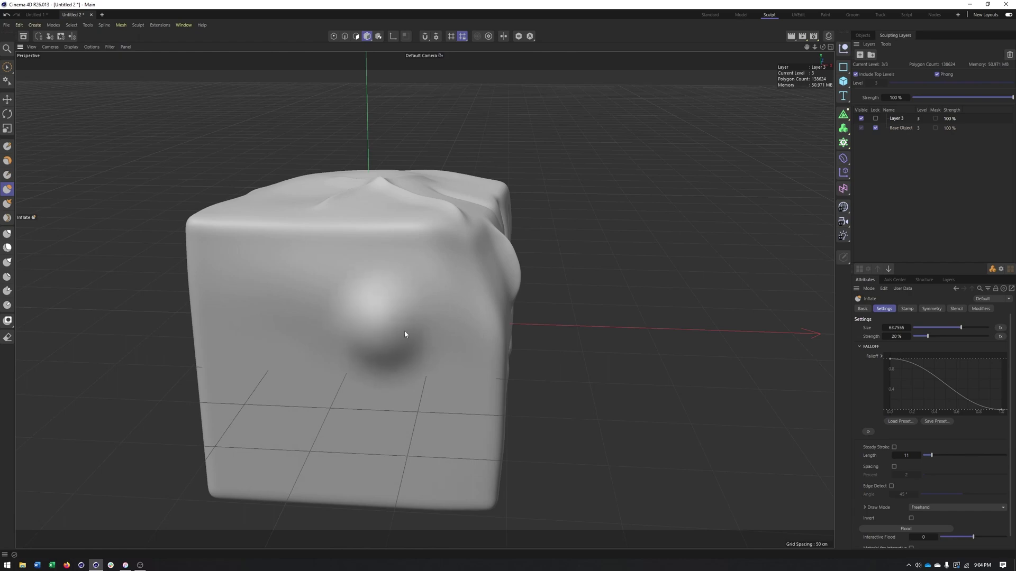
{"action": "mouse_move", "coordinate": [439, 321]}
{"action": "left_mouse_down", "text": "alt"}
{"action": "mouse_move", "coordinate": [369, 324]}
{"action": "mouse_move", "coordinate": [561, 300]}
{"action": "mouse_move", "coordinate": [422, 296]}
{"action": "mouse_move", "coordinate": [453, 313]}
{"action": "mouse_move", "coordinate": [404, 336]}
{"action": "mouse_move", "coordinate": [476, 259]}
{"action": "left_mouse_up", "text": "alt"}
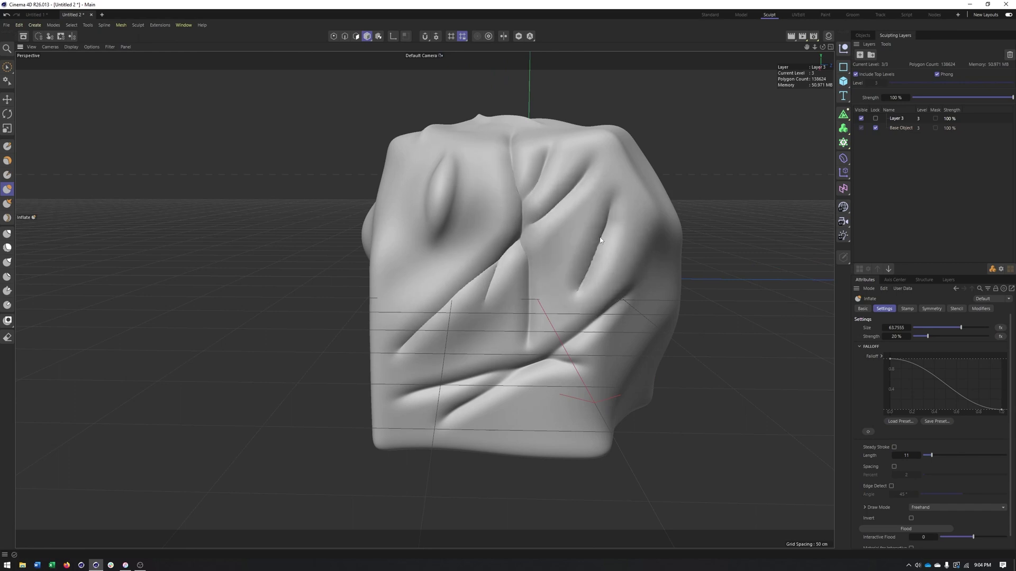
- Examine the inflated front creases, the crossed grooves on top and the round bump on the side face
{"action": "mouse_move", "coordinate": [561, 313]}
{"action": "left_mouse_down", "text": "alt"}
{"action": "mouse_move", "coordinate": [533, 309]}
{"action": "mouse_move", "coordinate": [701, 302]}
{"action": "left_mouse_up", "text": "alt"}
{"action": "right_click_drag", "start_coordinate": [641, 242], "coordinate": [698, 225], "text": "alt"}
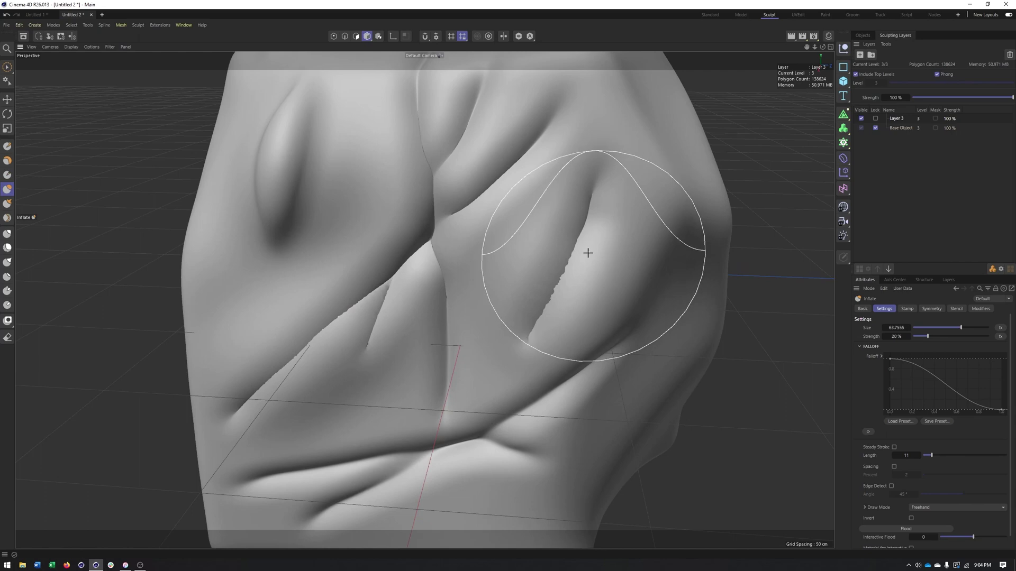
{"action": "scroll", "coordinate": [535, 263], "scroll_direction": "down", "scroll_amount": 5}
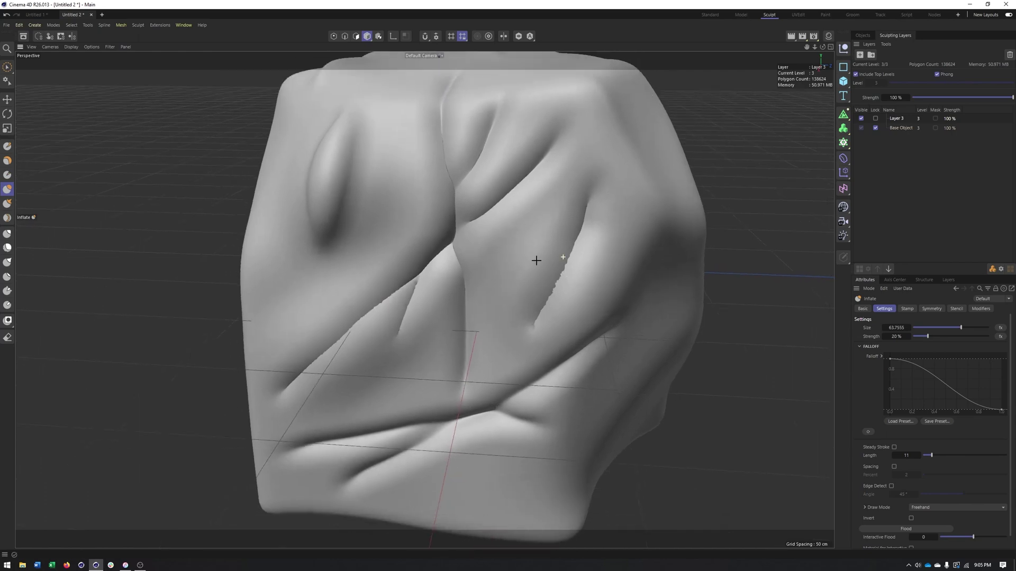
{"action": "mouse_move", "coordinate": [527, 246]}
{"action": "left_mouse_down", "text": "alt"}
{"action": "mouse_move", "coordinate": [553, 241]}
{"action": "mouse_move", "coordinate": [524, 247]}
{"action": "left_mouse_up", "text": "alt"}
{"action": "middle_click_drag", "start_coordinate": [526, 252], "coordinate": [557, 393], "text": "alt"}
{"action": "left_click_drag", "start_coordinate": [461, 208], "coordinate": [536, 286], "text": "alt"}
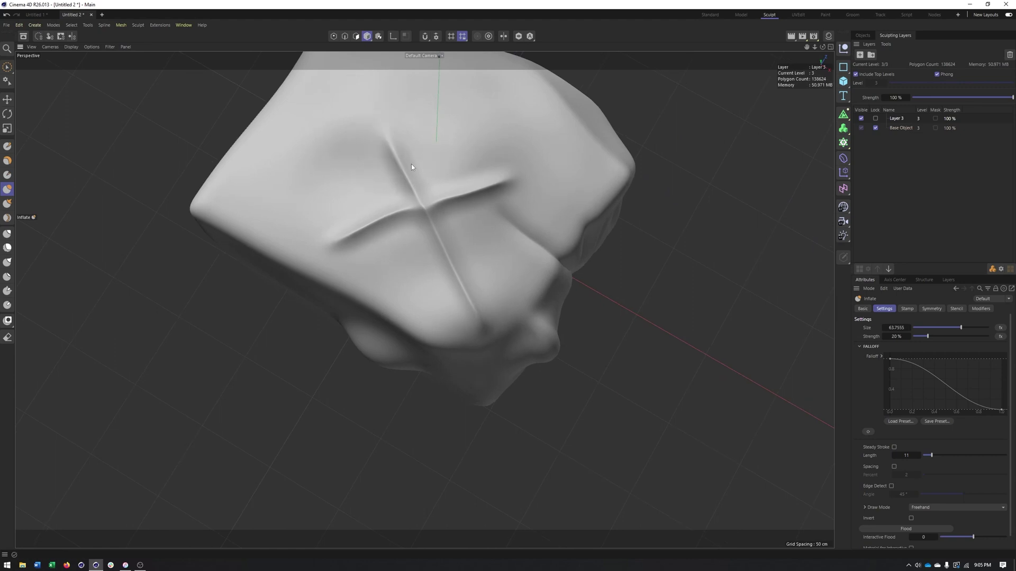
{"action": "scroll", "coordinate": [356, 229], "scroll_direction": "down", "scroll_amount": 5}
{"action": "mouse_move", "coordinate": [546, 186]}
{"action": "left_mouse_down", "text": "alt"}
{"action": "mouse_move", "coordinate": [386, 195]}
{"action": "mouse_move", "coordinate": [335, 154]}
{"action": "mouse_move", "coordinate": [355, 197]}
{"action": "mouse_move", "coordinate": [419, 177]}
{"action": "mouse_move", "coordinate": [422, 160]}
{"action": "left_mouse_up", "text": "alt"}
{"action": "scroll", "coordinate": [355, 197], "scroll_direction": "up", "scroll_amount": 5}
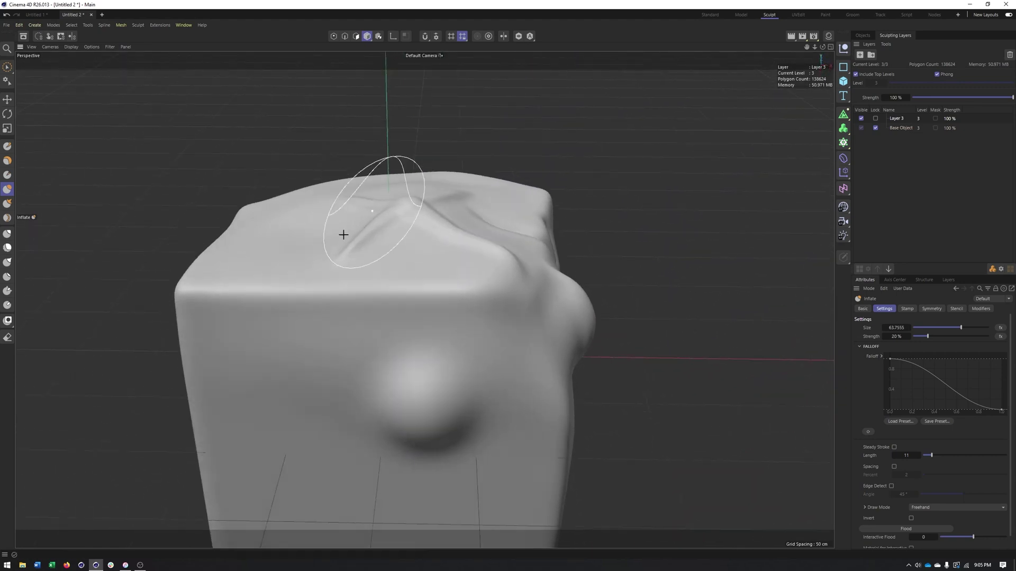
{"action": "middle_click_drag", "start_coordinate": [343, 233], "coordinate": [365, 127], "text": "alt"}
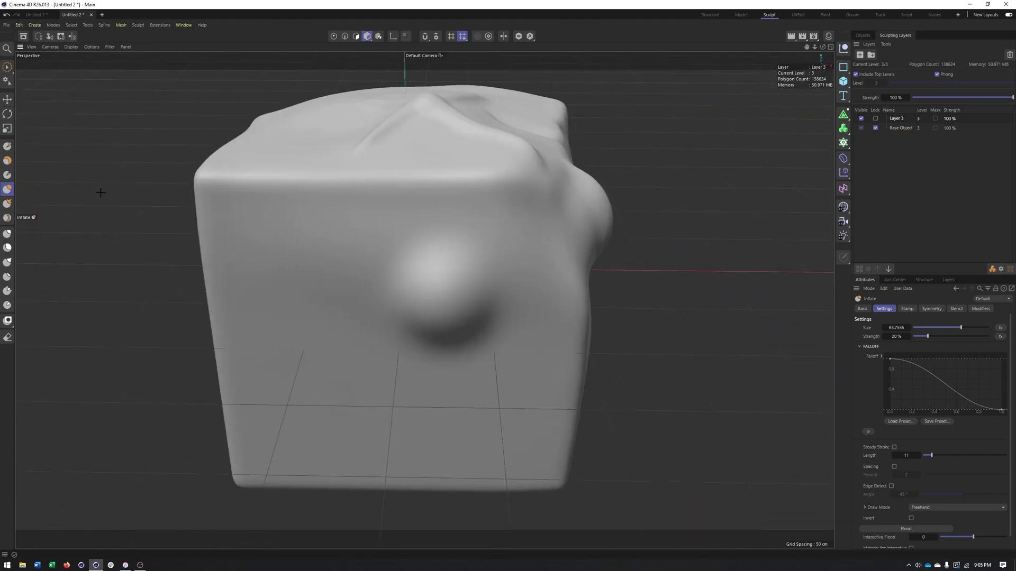
- Switch to the Amplify brush at size 30 and 50% strength and exaggerate the crossed grooves on the top face
{"action": "left_click", "coordinate": [7, 204]}
{"action": "mouse_move", "coordinate": [404, 208]}
{"action": "left_mouse_down", "text": "alt"}
{"action": "mouse_move", "coordinate": [334, 345]}
{"action": "mouse_move", "coordinate": [332, 320]}
{"action": "left_mouse_up", "text": "alt"}
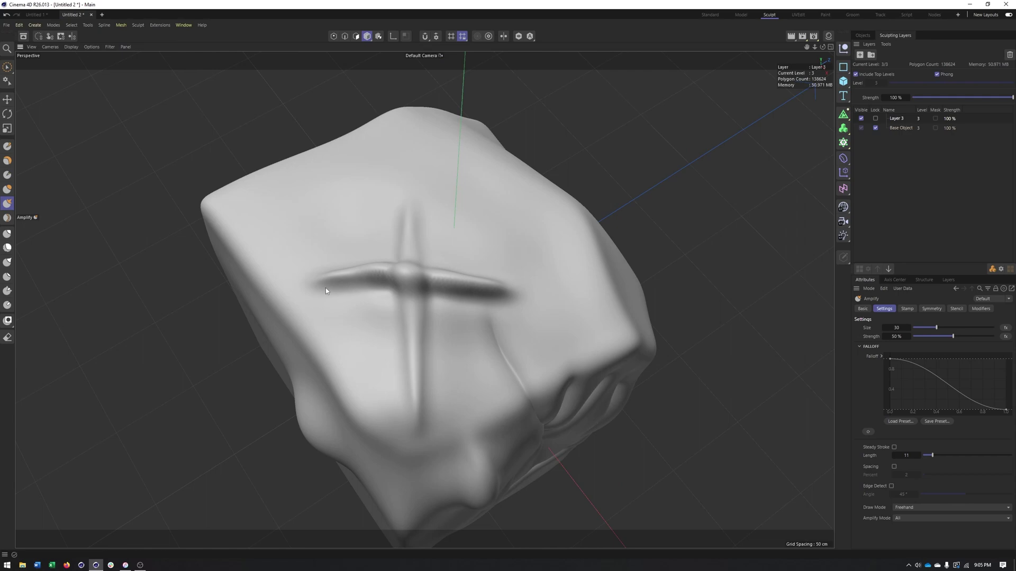
{"action": "mouse_move", "coordinate": [408, 250]}
{"action": "left_mouse_down", "text": "alt"}
{"action": "mouse_move", "coordinate": [364, 187]}
{"action": "mouse_move", "coordinate": [443, 234]}
{"action": "left_mouse_up", "text": "alt"}
{"action": "right_click_drag", "start_coordinate": [442, 233], "coordinate": [390, 276], "text": "alt"}
{"action": "left_click_drag", "start_coordinate": [390, 276], "coordinate": [530, 289], "text": "alt"}
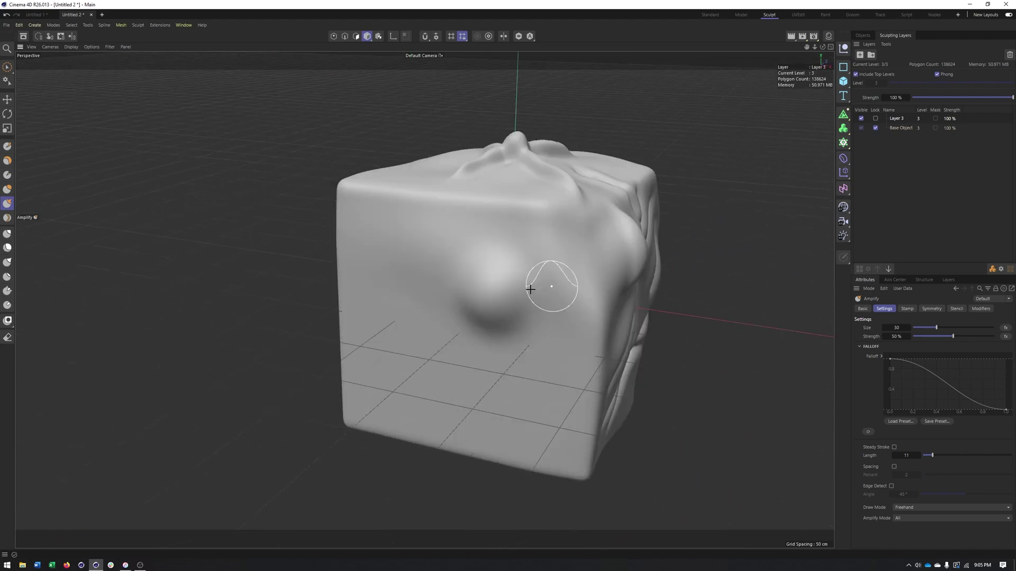
- Switch to the Grab brush, set its size to about 109.2 and pull a long horn and an upper corner out of the cube
{"action": "left_click", "coordinate": [8, 235]}
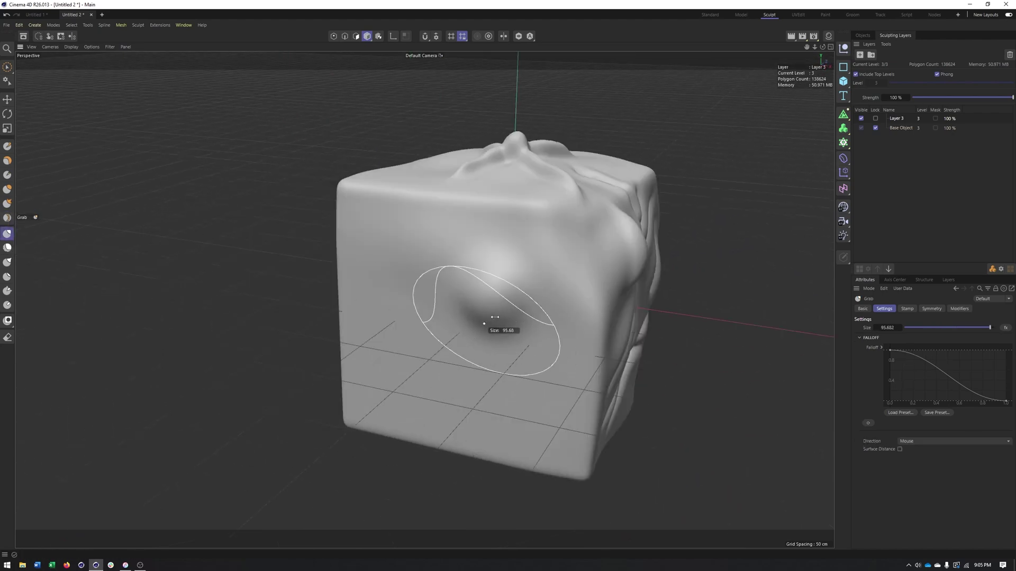
{"action": "middle_click_drag", "start_coordinate": [495, 318], "coordinate": [502, 317]}
{"action": "mouse_move", "coordinate": [488, 322]}
{"action": "left_mouse_down", "text": "alt"}
{"action": "mouse_move", "coordinate": [449, 331]}
{"action": "mouse_move", "coordinate": [450, 313]}
{"action": "mouse_move", "coordinate": [431, 312]}
{"action": "mouse_move", "coordinate": [238, 359]}
{"action": "left_mouse_up", "text": "alt"}
{"action": "mouse_move", "coordinate": [478, 344]}
{"action": "left_mouse_down", "text": "alt"}
{"action": "mouse_move", "coordinate": [419, 352]}
{"action": "mouse_move", "coordinate": [547, 381]}
{"action": "left_mouse_up", "text": "alt"}
{"action": "left_click_drag", "start_coordinate": [424, 300], "coordinate": [699, 288], "text": "alt"}
{"action": "mouse_move", "coordinate": [487, 239]}
{"action": "left_mouse_down"}
{"action": "mouse_move", "coordinate": [373, 253]}
{"action": "mouse_move", "coordinate": [416, 239]}
{"action": "left_mouse_up"}
{"action": "mouse_move", "coordinate": [539, 187]}
{"action": "left_mouse_down"}
{"action": "mouse_move", "coordinate": [488, 213]}
{"action": "mouse_move", "coordinate": [531, 189]}
{"action": "mouse_move", "coordinate": [628, 183]}
{"action": "mouse_move", "coordinate": [563, 193]}
{"action": "mouse_move", "coordinate": [567, 162]}
{"action": "left_mouse_up"}
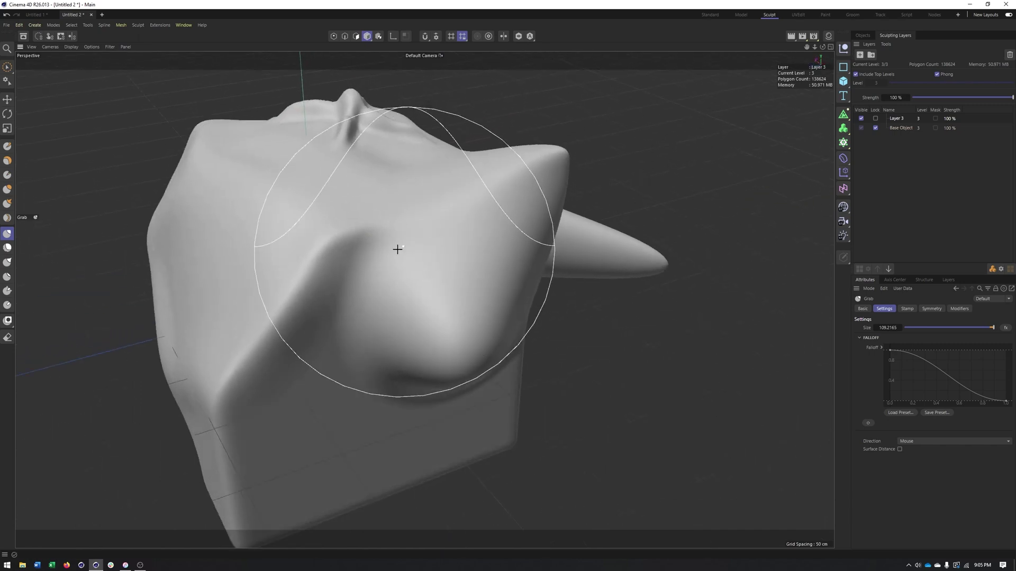
- View the shape in all four views, return to Perspective, then try a Grab pull on the side face and undo it
{"action": "left_click_drag", "start_coordinate": [469, 277], "coordinate": [385, 258], "text": "alt"}
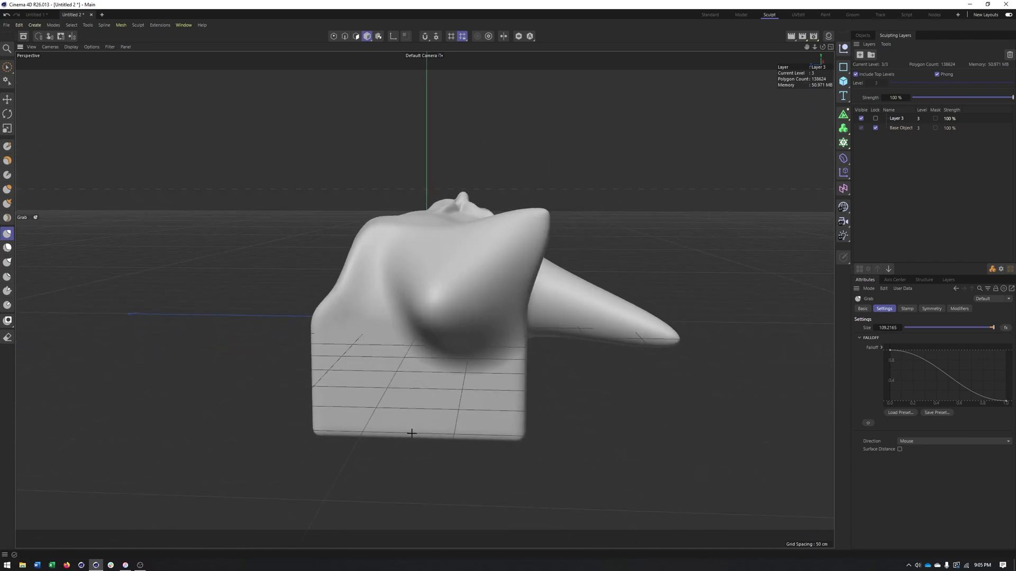
{"action": "mouse_move", "coordinate": [395, 397]}
{"action": "left_mouse_down", "text": "alt"}
{"action": "mouse_move", "coordinate": [426, 344]}
{"action": "mouse_move", "coordinate": [418, 342]}
{"action": "left_mouse_up", "text": "alt"}
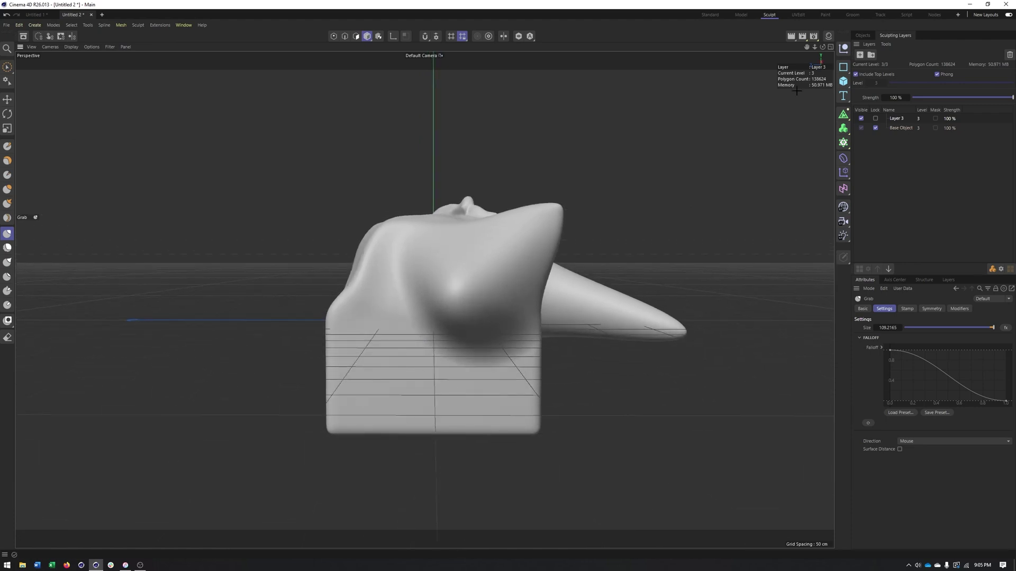
{"action": "left_click", "coordinate": [830, 46]}
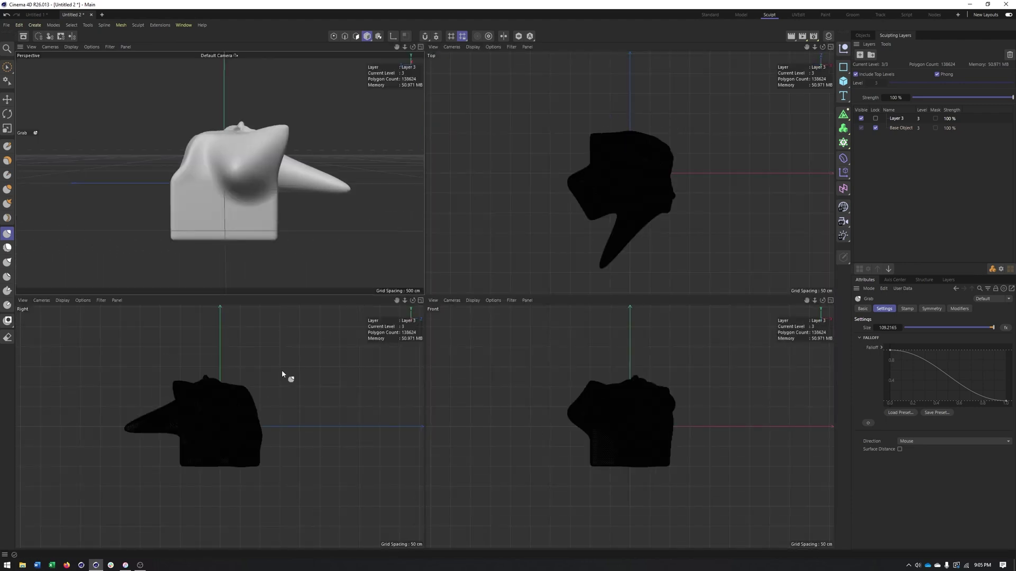
{"action": "left_click", "coordinate": [420, 48]}
{"action": "mouse_move", "coordinate": [357, 369]}
{"action": "left_mouse_down"}
{"action": "mouse_move", "coordinate": [146, 358]}
{"action": "mouse_move", "coordinate": [623, 374]}
{"action": "mouse_move", "coordinate": [318, 371]}
{"action": "mouse_move", "coordinate": [421, 382]}
{"action": "mouse_move", "coordinate": [292, 370]}
{"action": "left_mouse_up"}
{"action": "key", "text": "ctrl+z"}
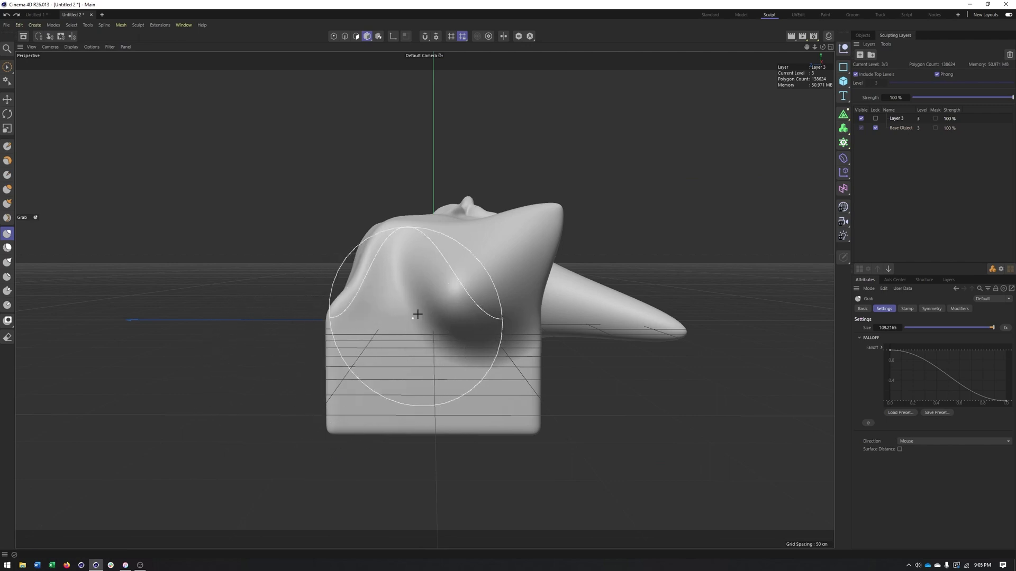
- Push the surface beside the upper edge inward and pull a second horn outward with the Grab brush
{"action": "mouse_move", "coordinate": [427, 303]}
{"action": "left_mouse_down", "text": "alt"}
{"action": "mouse_move", "coordinate": [471, 361]}
{"action": "mouse_move", "coordinate": [424, 403]}
{"action": "left_mouse_up", "text": "alt"}
{"action": "mouse_move", "coordinate": [442, 230]}
{"action": "left_mouse_down"}
{"action": "mouse_move", "coordinate": [303, 370]}
{"action": "mouse_move", "coordinate": [351, 284]}
{"action": "mouse_move", "coordinate": [525, 280]}
{"action": "left_mouse_up"}
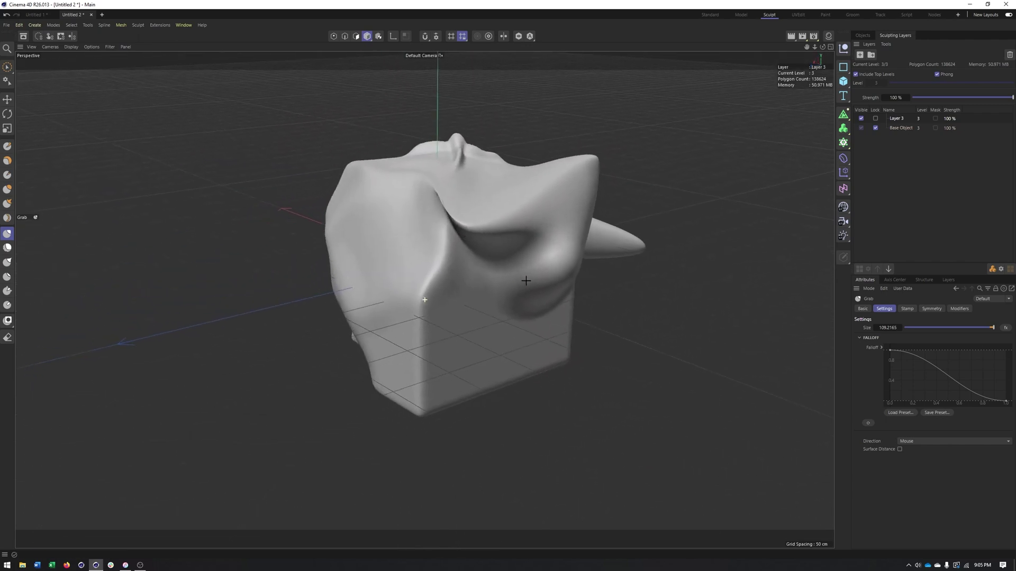
{"action": "mouse_move", "coordinate": [410, 227]}
{"action": "left_mouse_down"}
{"action": "mouse_move", "coordinate": [303, 280]}
{"action": "mouse_move", "coordinate": [434, 261]}
{"action": "mouse_move", "coordinate": [283, 199]}
{"action": "mouse_move", "coordinate": [423, 249]}
{"action": "mouse_move", "coordinate": [290, 158]}
{"action": "mouse_move", "coordinate": [418, 229]}
{"action": "mouse_move", "coordinate": [250, 269]}
{"action": "mouse_move", "coordinate": [341, 254]}
{"action": "mouse_move", "coordinate": [286, 282]}
{"action": "left_mouse_up"}
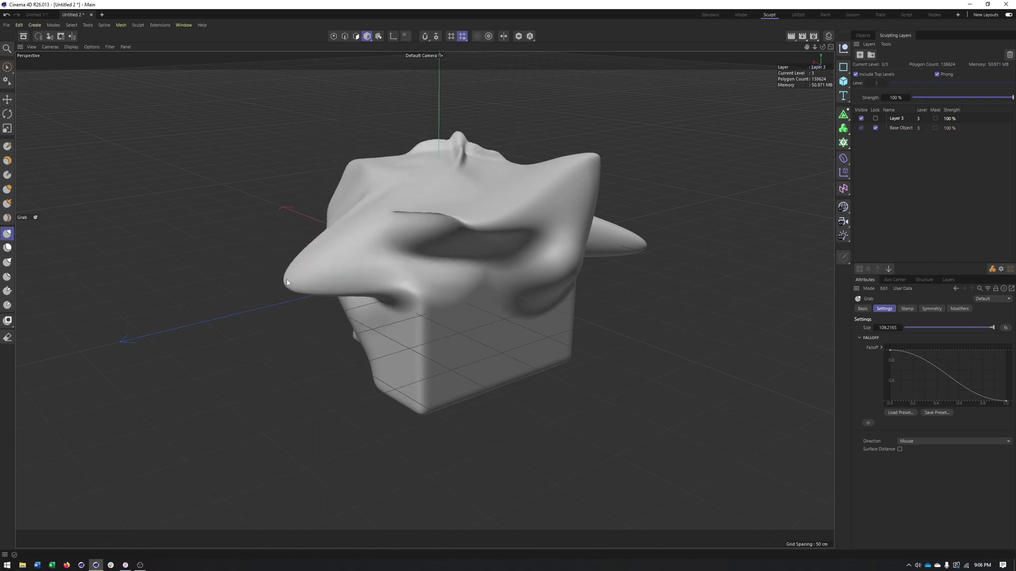
- Set the Grab brush's direction to Normal
{"action": "mouse_move", "coordinate": [522, 206]}
{"action": "left_mouse_down", "text": "alt"}
{"action": "mouse_move", "coordinate": [477, 229]}
{"action": "mouse_move", "coordinate": [422, 296]}
{"action": "mouse_move", "coordinate": [434, 304]}
{"action": "left_mouse_up", "text": "alt"}
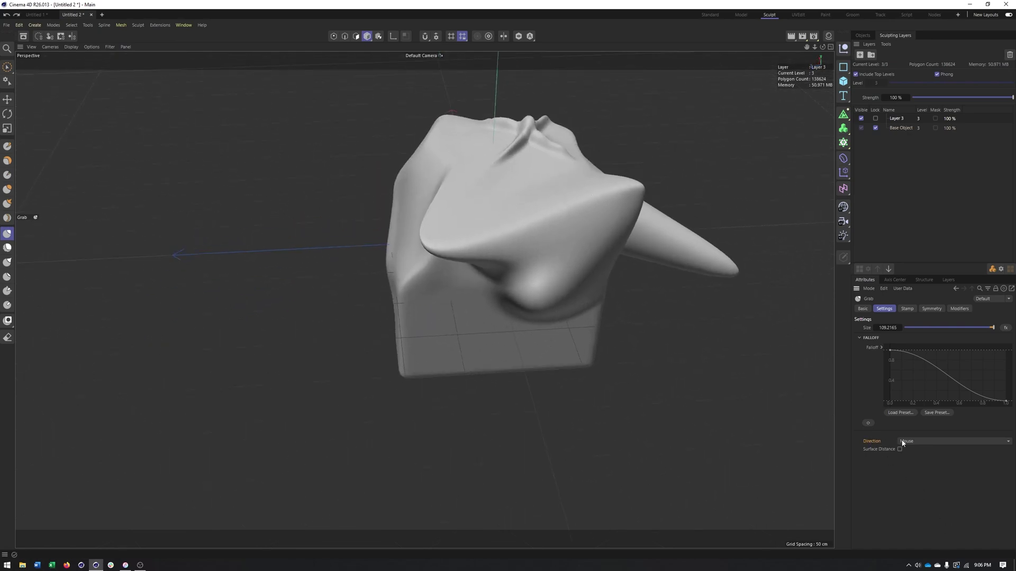
{"action": "left_click", "coordinate": [924, 442]}
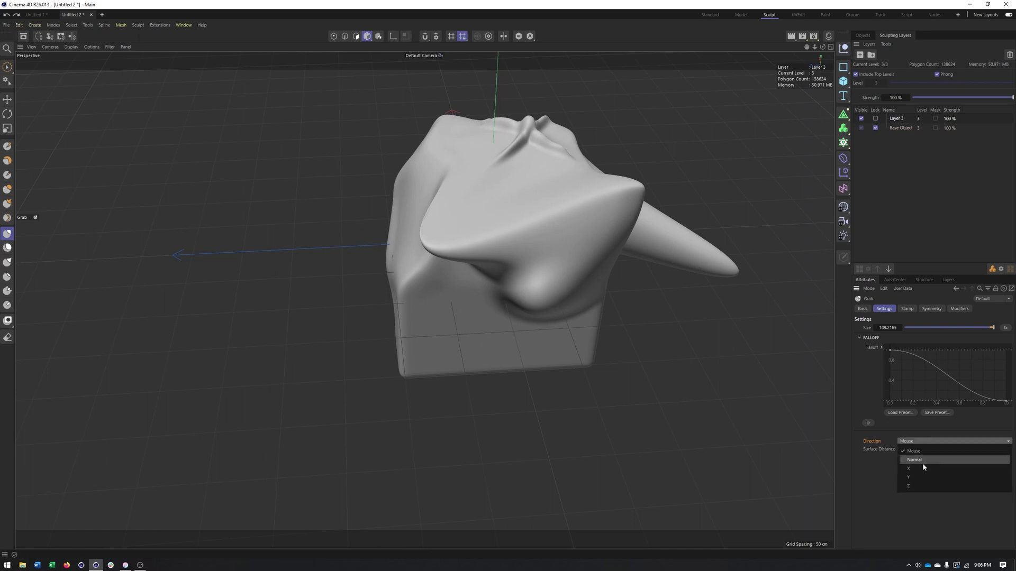
{"action": "left_click", "coordinate": [914, 460]}
{"action": "left_click_drag", "start_coordinate": [537, 278], "coordinate": [534, 241], "text": "alt"}
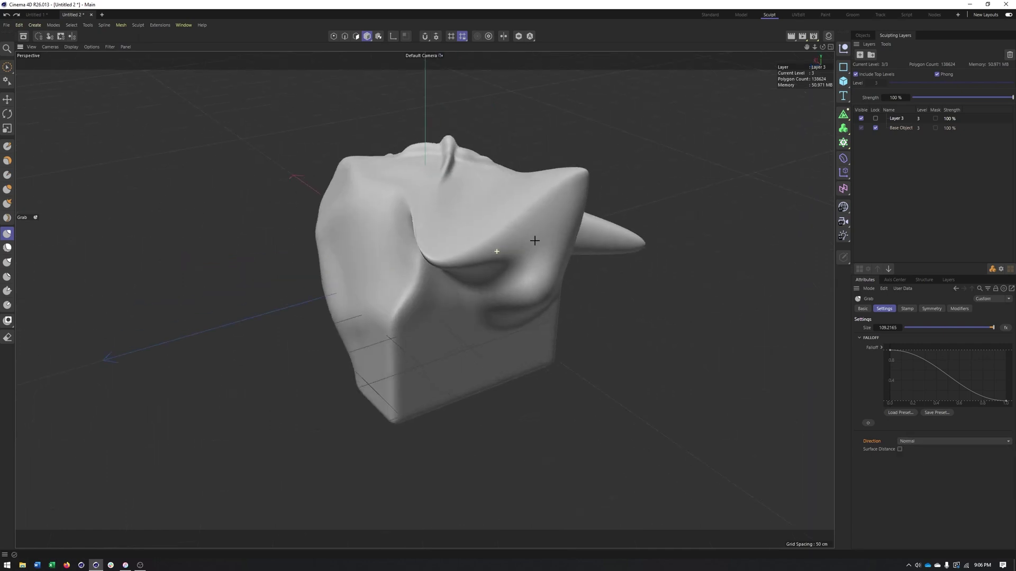
- Enlarge the Grab brush to about 131.2 and pull the lower parts of the cube outward along their surface normals
{"action": "mouse_move", "coordinate": [447, 356]}
{"action": "left_mouse_down"}
{"action": "mouse_move", "coordinate": [568, 406]}
{"action": "mouse_move", "coordinate": [619, 407]}
{"action": "left_mouse_up"}
{"action": "mouse_move", "coordinate": [446, 356]}
{"action": "left_mouse_down", "text": "alt"}
{"action": "mouse_move", "coordinate": [424, 297]}
{"action": "mouse_move", "coordinate": [356, 396]}
{"action": "left_mouse_up", "text": "alt"}
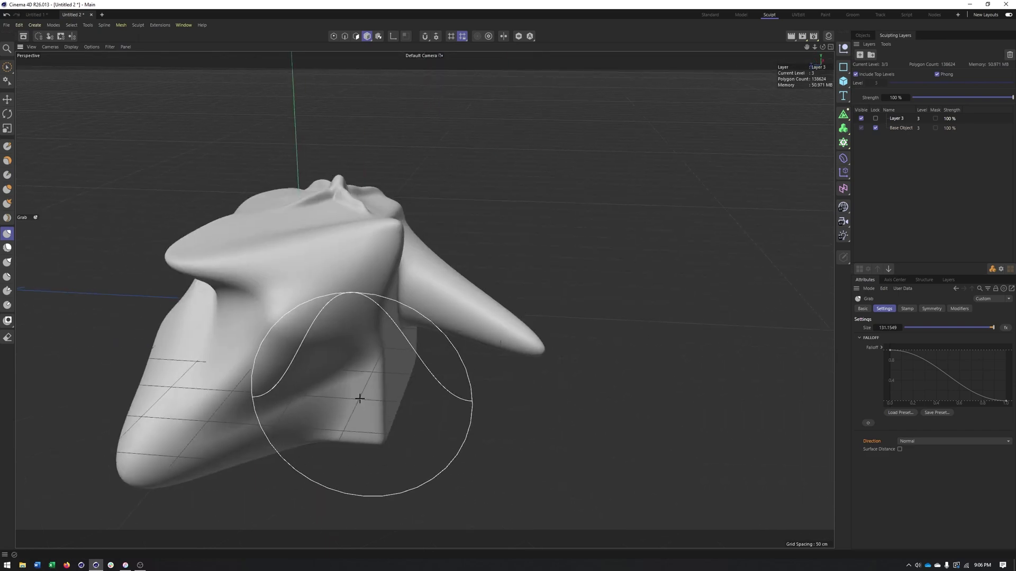
{"action": "left_click_drag", "start_coordinate": [343, 474], "coordinate": [352, 459]}
{"action": "left_click_drag", "start_coordinate": [379, 401], "coordinate": [276, 387], "text": "alt"}
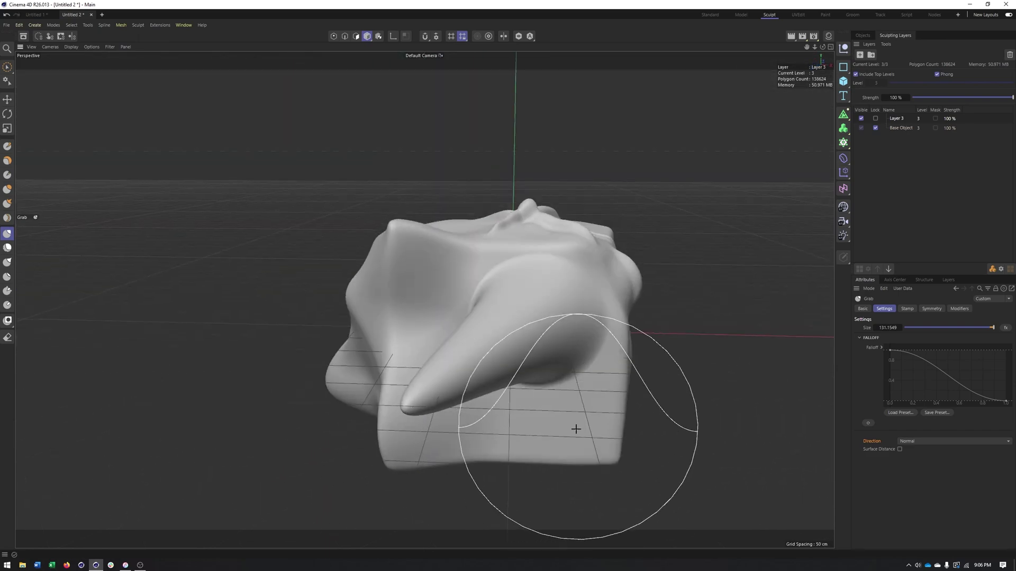
{"action": "left_click_drag", "start_coordinate": [576, 428], "coordinate": [564, 503]}
{"action": "left_click_drag", "start_coordinate": [564, 350], "coordinate": [467, 349], "text": "alt"}
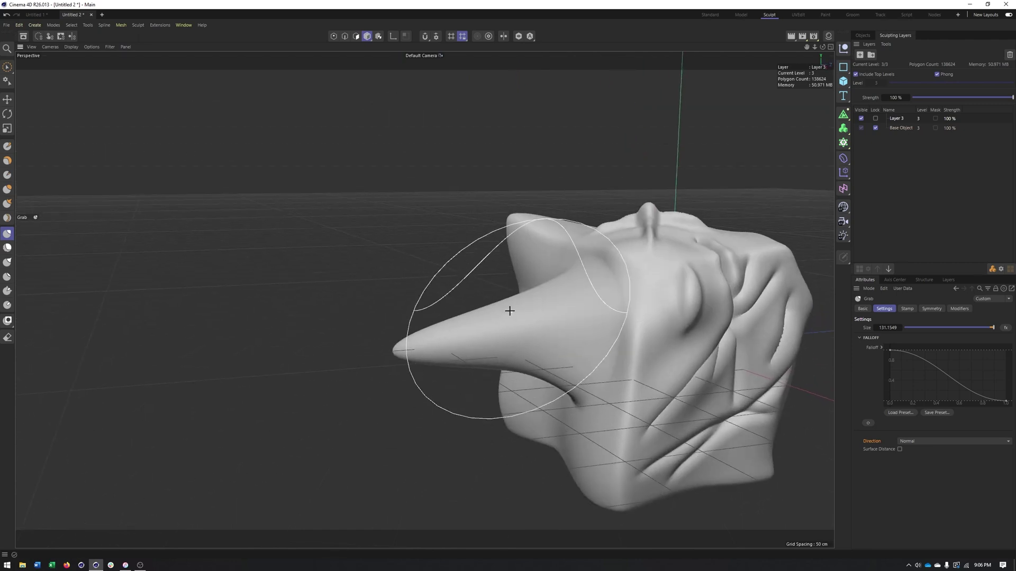
{"action": "middle_click_drag", "start_coordinate": [532, 310], "coordinate": [444, 316], "text": "alt"}
- Change the viewport display to Gouraud Shading (Lines)
{"action": "right_click", "coordinate": [899, 118]}
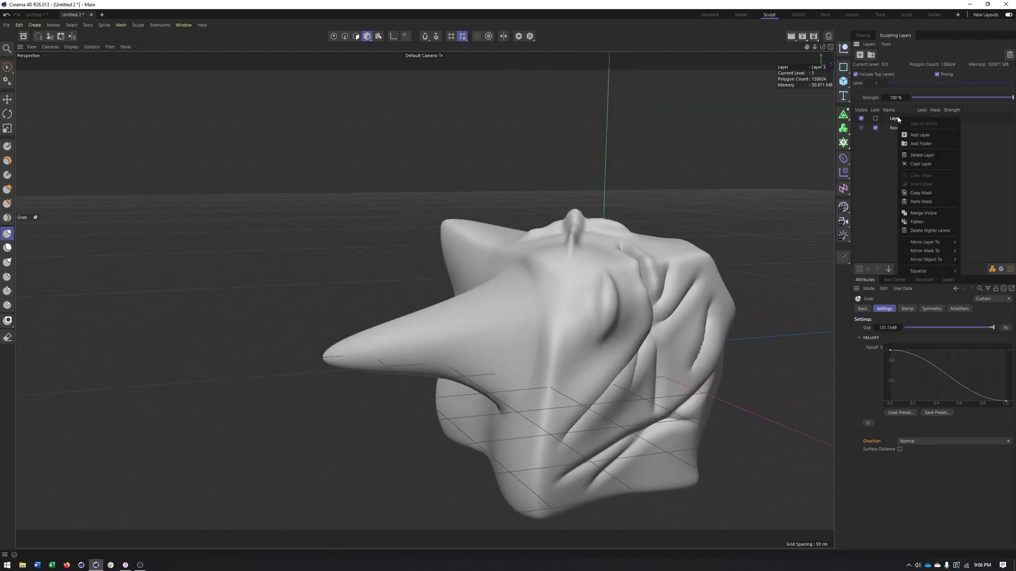
{"action": "left_click", "coordinate": [80, 115]}
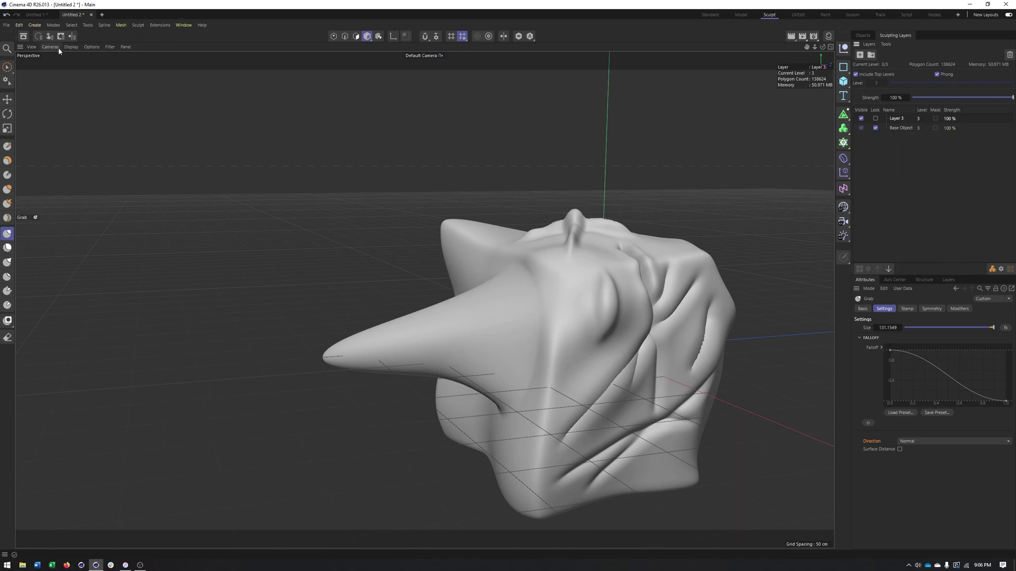
{"action": "left_click", "coordinate": [72, 47]}
{"action": "left_click", "coordinate": [80, 77]}
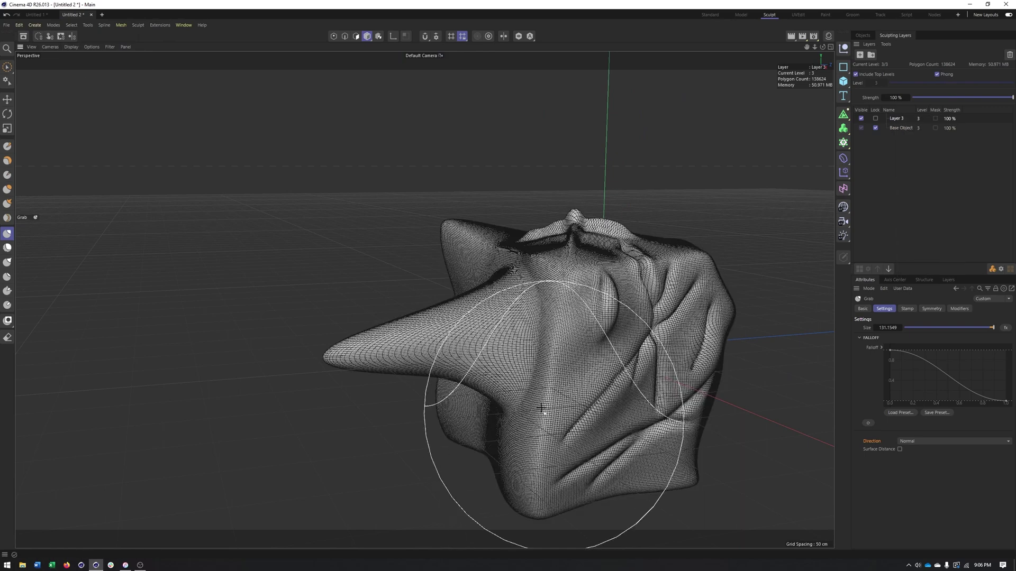
- Pull a large horn out of the cube's side with the Grab brush and examine the stretched polygons
{"action": "scroll", "coordinate": [530, 365], "scroll_direction": "up", "scroll_amount": 5}
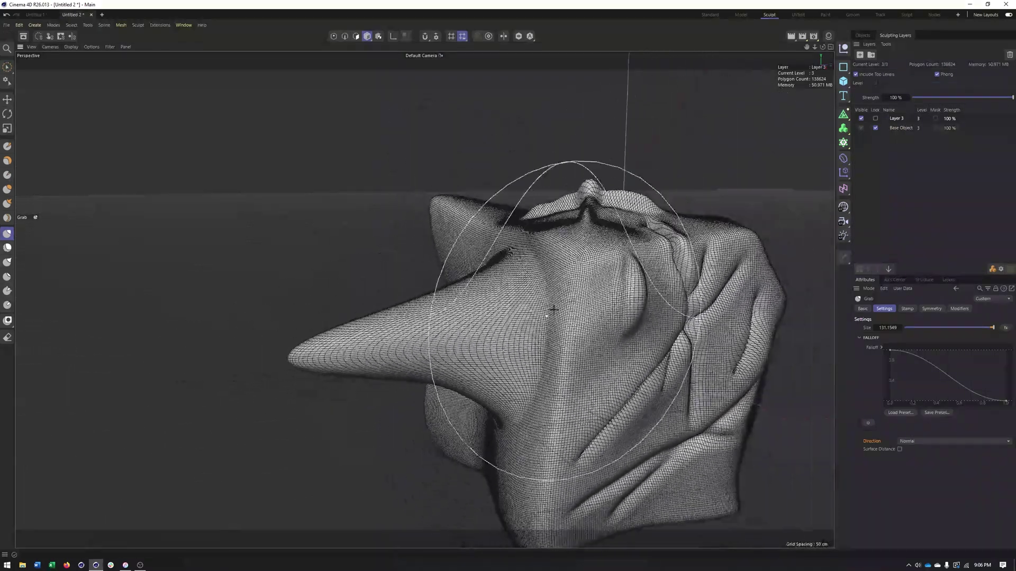
{"action": "mouse_move", "coordinate": [553, 309]}
{"action": "left_mouse_down"}
{"action": "mouse_move", "coordinate": [528, 317]}
{"action": "mouse_move", "coordinate": [335, 302]}
{"action": "mouse_move", "coordinate": [147, 240]}
{"action": "left_mouse_up"}
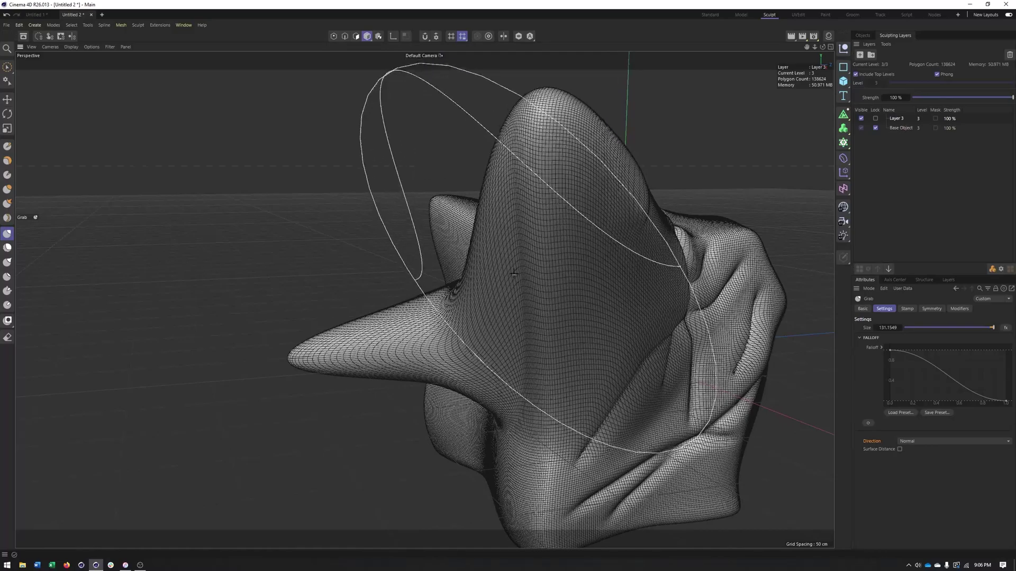
{"action": "mouse_move", "coordinate": [515, 271]}
{"action": "left_mouse_down", "text": "alt"}
{"action": "mouse_move", "coordinate": [533, 255]}
{"action": "mouse_move", "coordinate": [575, 261]}
{"action": "mouse_move", "coordinate": [561, 275]}
{"action": "mouse_move", "coordinate": [515, 272]}
{"action": "mouse_move", "coordinate": [617, 290]}
{"action": "mouse_move", "coordinate": [424, 294]}
{"action": "left_mouse_up", "text": "alt"}
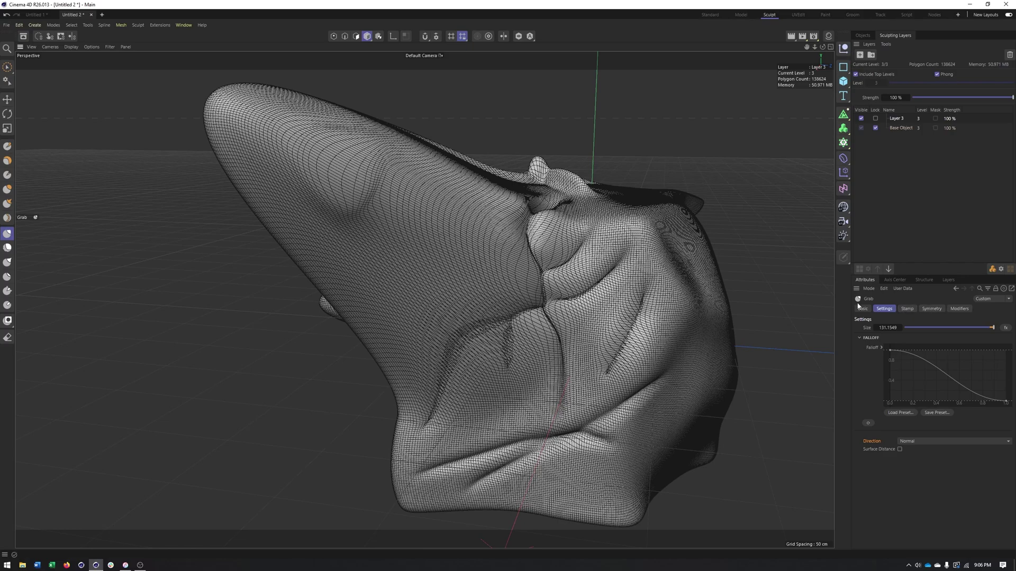
{"action": "mouse_move", "coordinate": [522, 268]}
{"action": "left_mouse_down", "text": "alt"}
{"action": "mouse_move", "coordinate": [601, 272]}
{"action": "mouse_move", "coordinate": [387, 214]}
{"action": "left_mouse_up", "text": "alt"}
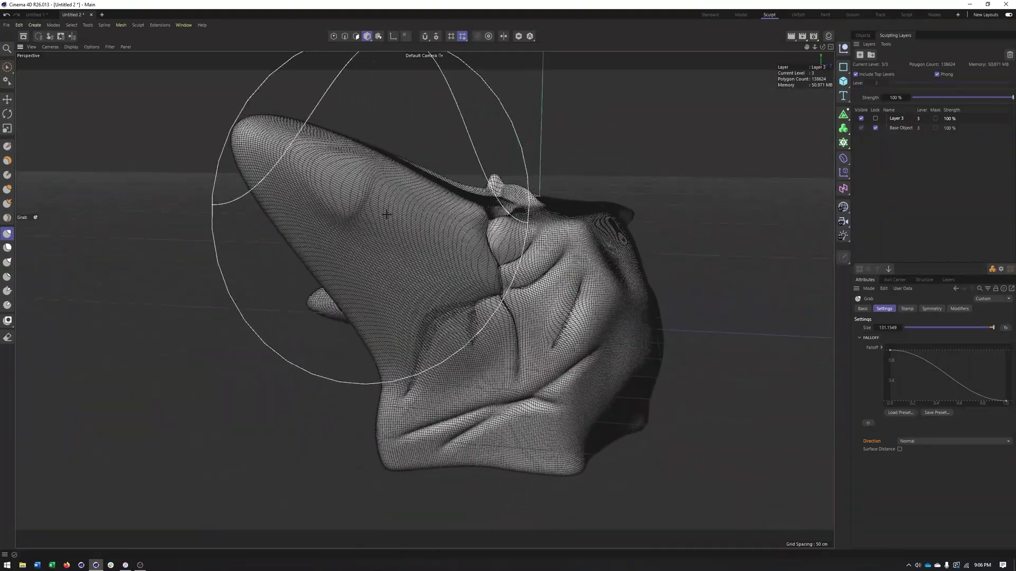
{"action": "mouse_move", "coordinate": [393, 259]}
{"action": "right_mouse_down", "text": "alt"}
{"action": "mouse_move", "coordinate": [379, 257]}
{"action": "mouse_move", "coordinate": [405, 253]}
{"action": "right_mouse_up", "text": "alt"}
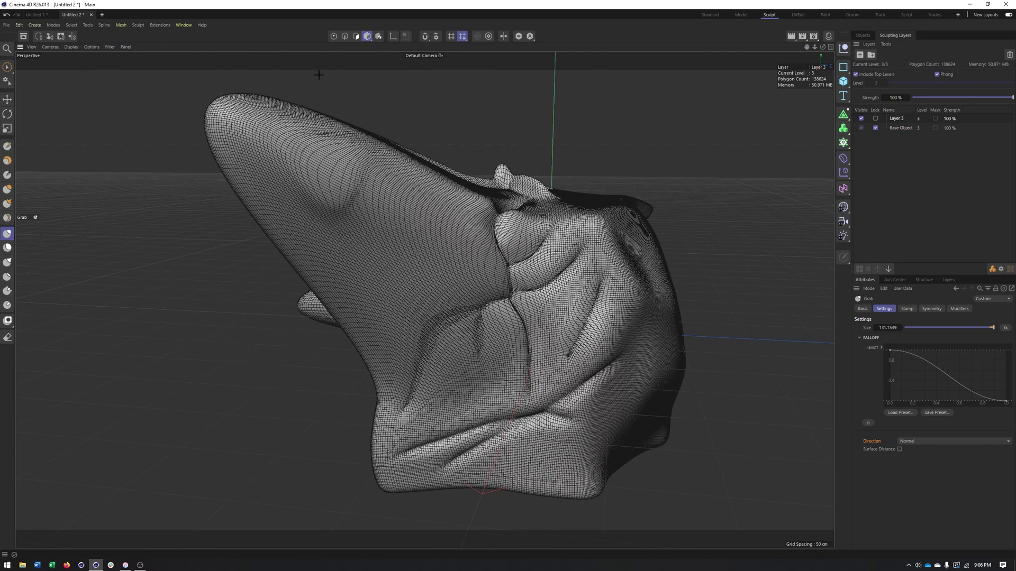
- Try remeshing the sculpted object into a coarser polygon mesh, and undo the remesh
{"action": "left_click", "coordinate": [992, 270]}
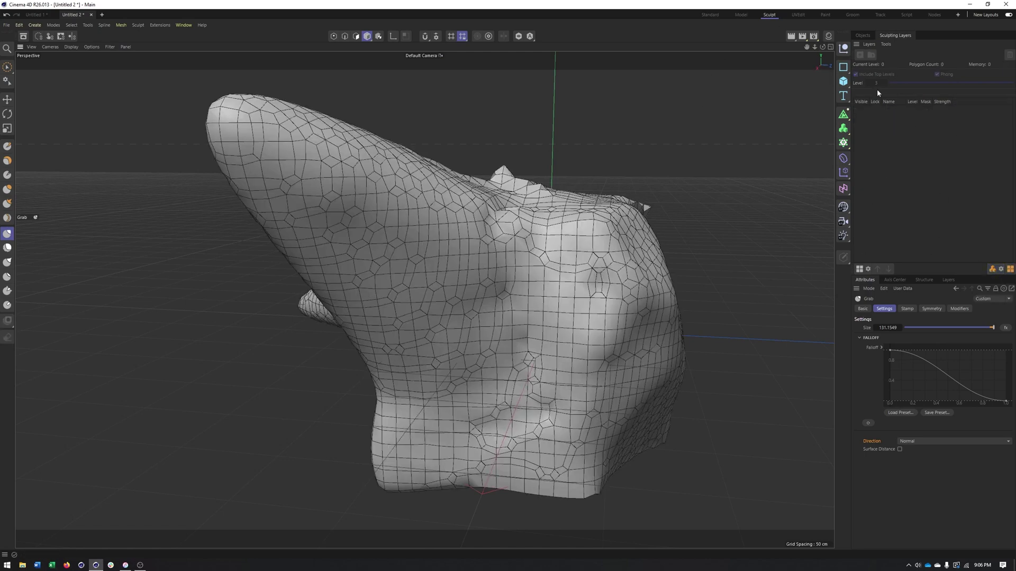
{"action": "left_click_drag", "start_coordinate": [407, 261], "coordinate": [382, 269], "text": "alt"}
{"action": "key", "text": "ctrl+z"}
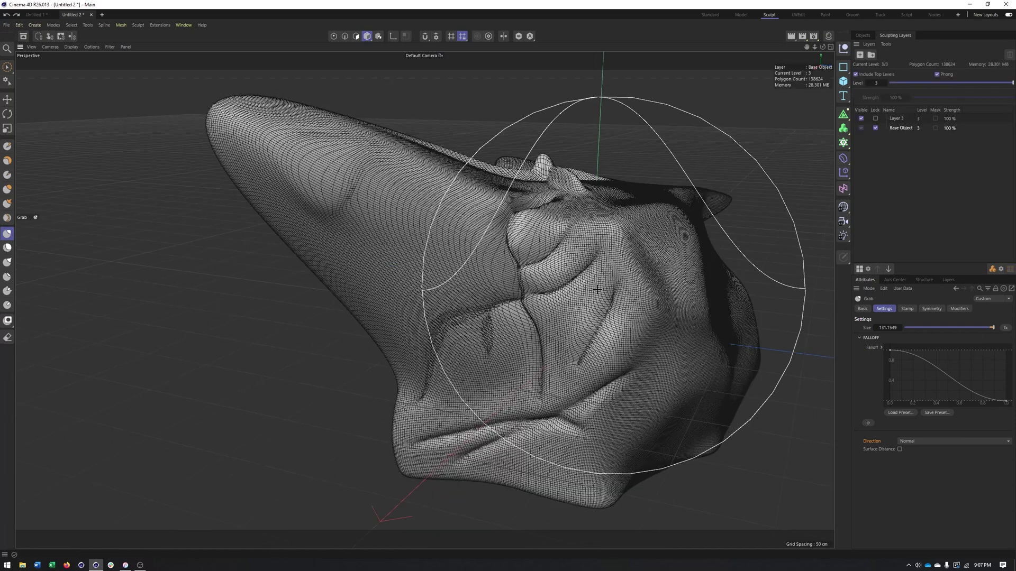
- Delete sculpting Layer 3 and add a new empty layer above the Base Object
{"action": "right_click", "coordinate": [900, 121]}
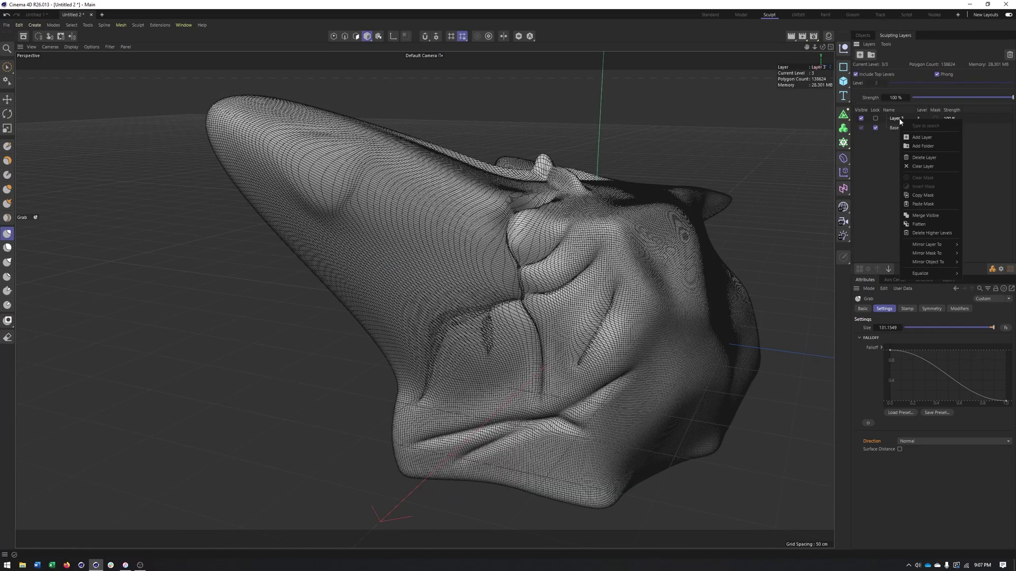
{"action": "left_click", "coordinate": [928, 158]}
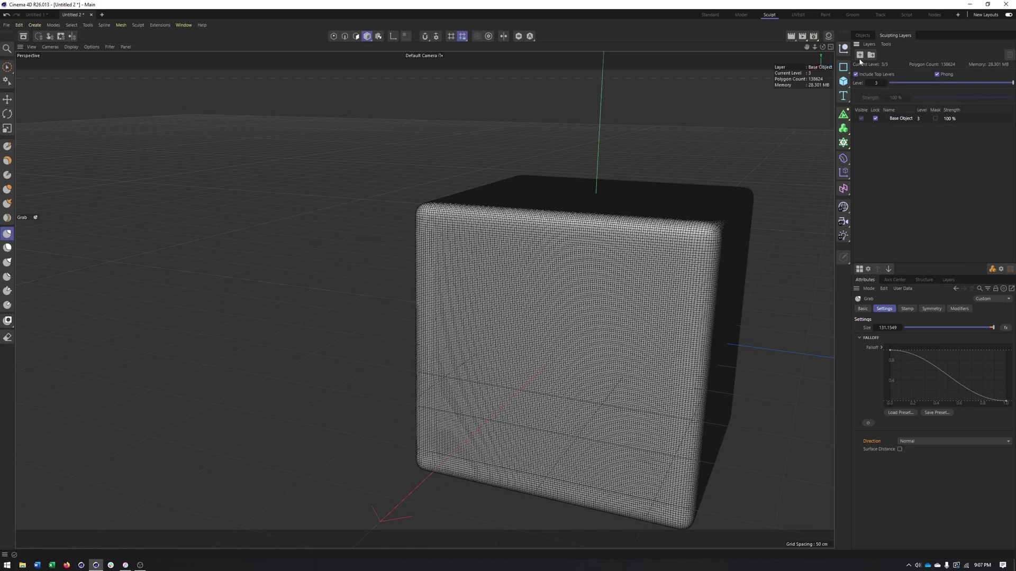
{"action": "left_click_drag", "start_coordinate": [517, 324], "coordinate": [127, 344], "text": "alt"}
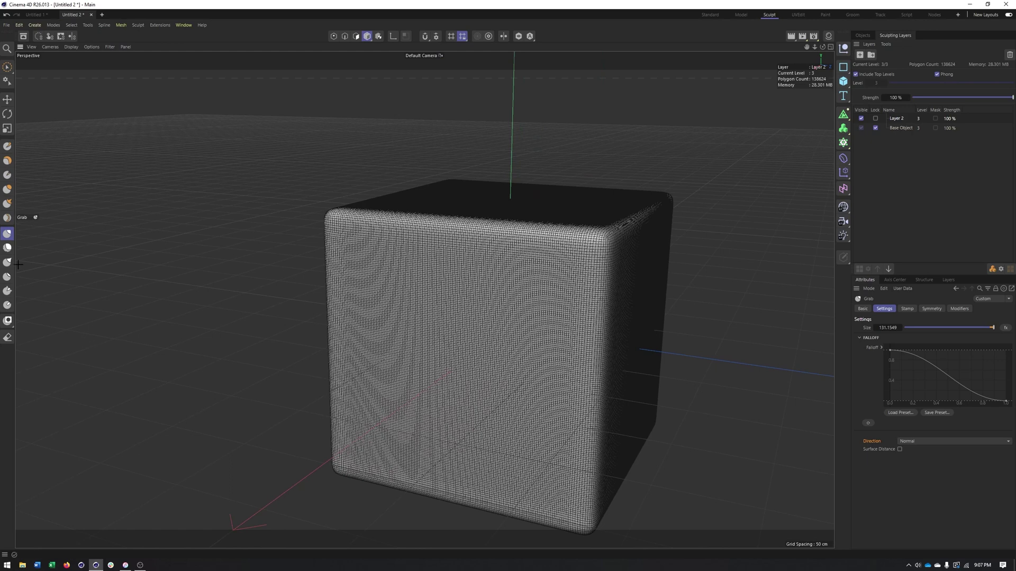
- Carve crossing grooves over the cube's top and two side faces with the Knife brush at size 30 and 20% strength
{"action": "left_click", "coordinate": [8, 248]}
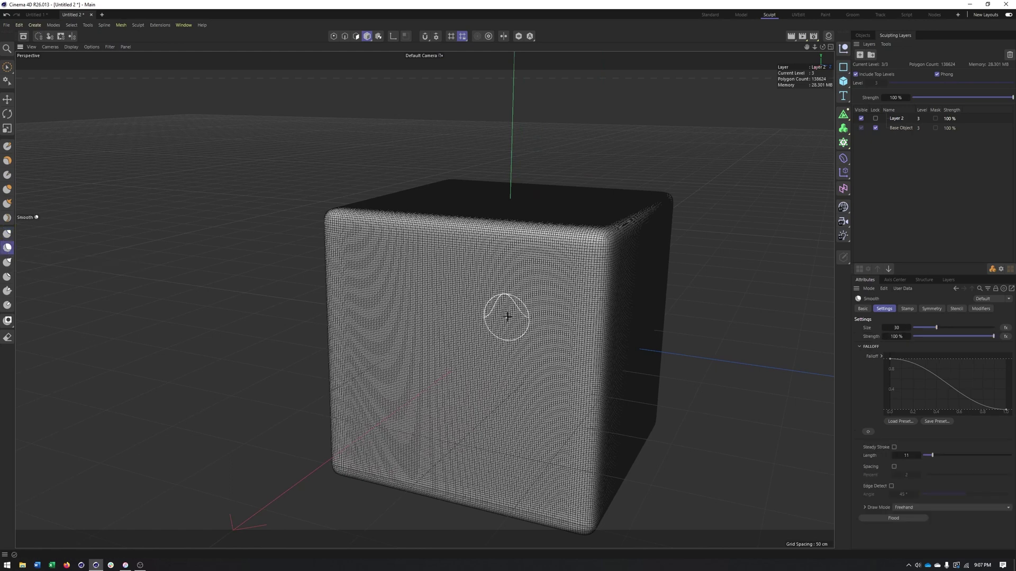
{"action": "left_click", "coordinate": [8, 176]}
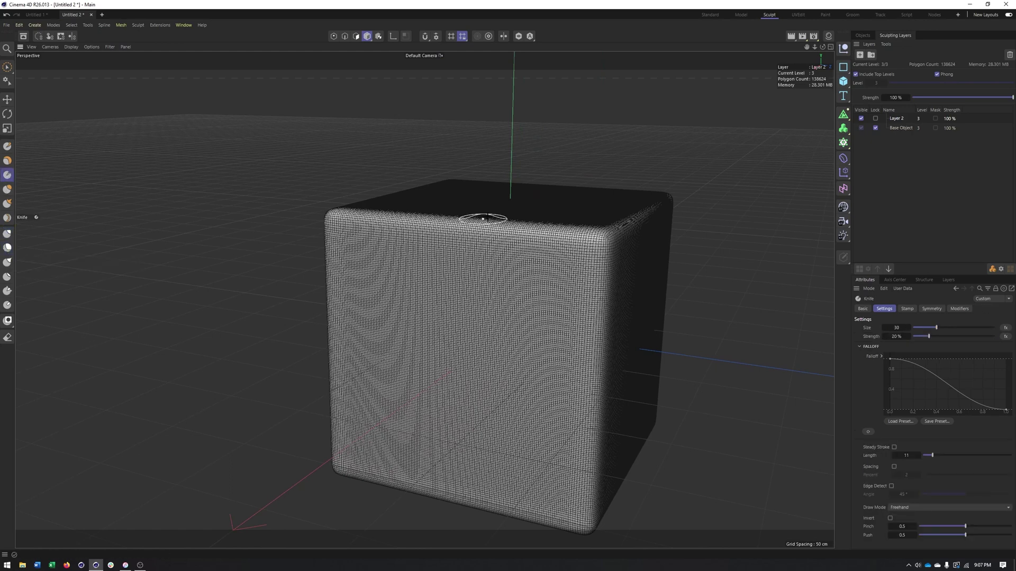
{"action": "mouse_move", "coordinate": [509, 204]}
{"action": "left_mouse_down"}
{"action": "mouse_move", "coordinate": [449, 342]}
{"action": "mouse_move", "coordinate": [417, 372]}
{"action": "left_mouse_up"}
{"action": "left_click_drag", "start_coordinate": [588, 370], "coordinate": [495, 364], "text": "alt"}
{"action": "mouse_move", "coordinate": [567, 355]}
{"action": "left_mouse_down"}
{"action": "mouse_move", "coordinate": [517, 200]}
{"action": "mouse_move", "coordinate": [778, 347]}
{"action": "left_mouse_up"}
{"action": "left_click_drag", "start_coordinate": [579, 519], "coordinate": [739, 254]}
{"action": "left_click_drag", "start_coordinate": [762, 209], "coordinate": [728, 336]}
{"action": "left_click_drag", "start_coordinate": [794, 318], "coordinate": [508, 306]}
{"action": "left_click_drag", "start_coordinate": [446, 303], "coordinate": [534, 194]}
{"action": "left_click_drag", "start_coordinate": [654, 202], "coordinate": [468, 204]}
{"action": "mouse_move", "coordinate": [427, 274]}
{"action": "left_mouse_down"}
{"action": "mouse_move", "coordinate": [775, 204]}
{"action": "mouse_move", "coordinate": [614, 313]}
{"action": "left_mouse_up"}
{"action": "left_click_drag", "start_coordinate": [613, 312], "coordinate": [701, 164]}
{"action": "left_click_drag", "start_coordinate": [659, 148], "coordinate": [529, 170]}
- Return the viewport display to plain Gouraud Shading and frame the grooved side face up close
{"action": "left_click", "coordinate": [70, 46]}
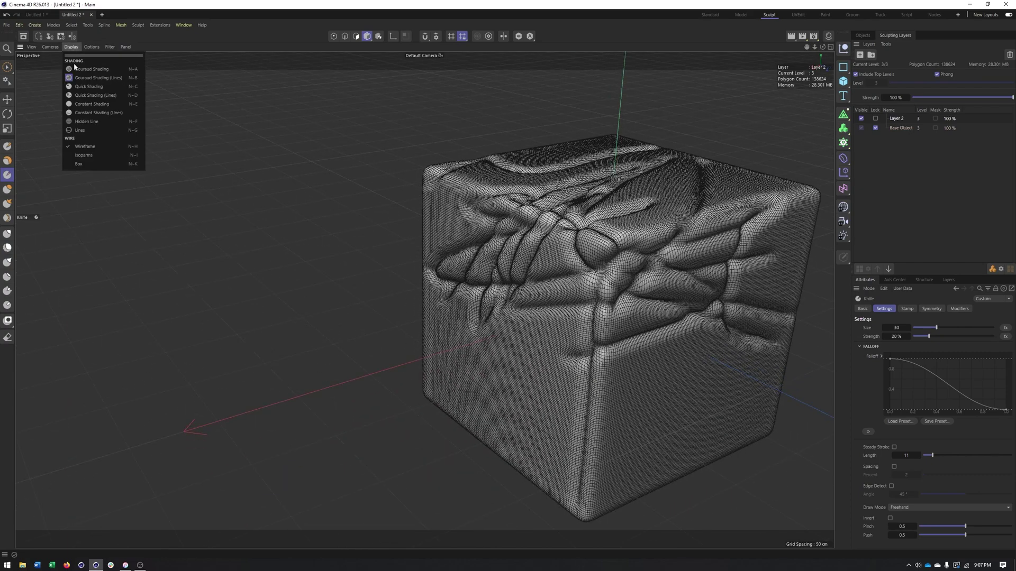
{"action": "left_click", "coordinate": [75, 70]}
{"action": "left_click_drag", "start_coordinate": [551, 311], "coordinate": [638, 291], "text": "alt"}
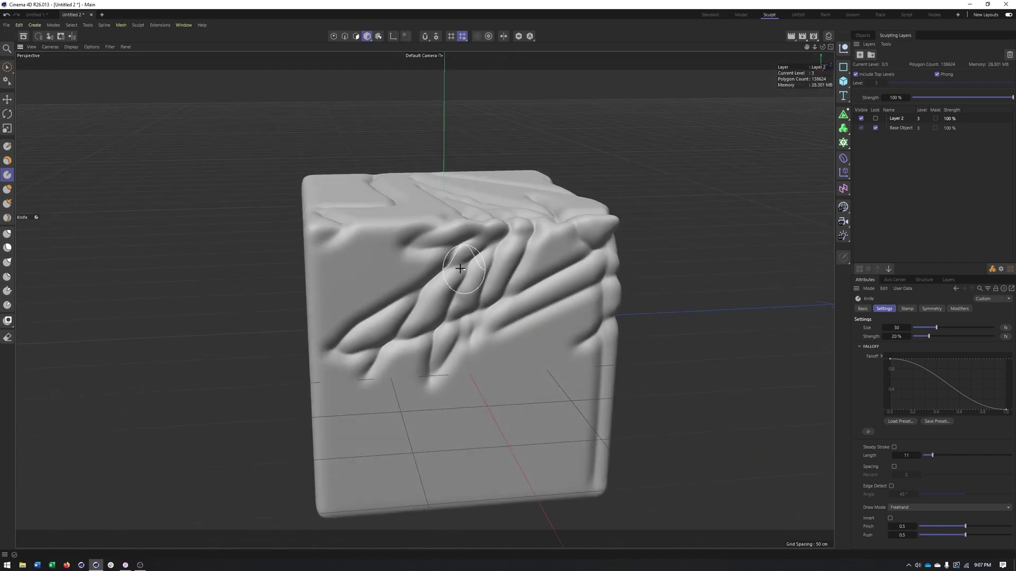
{"action": "right_click_drag", "start_coordinate": [462, 277], "coordinate": [513, 265], "text": "alt"}
{"action": "middle_click_drag", "start_coordinate": [512, 265], "coordinate": [490, 279], "text": "alt"}
{"action": "mouse_move", "coordinate": [989, 98]}
{"action": "left_mouse_down"}
{"action": "mouse_move", "coordinate": [927, 104]}
{"action": "mouse_move", "coordinate": [1013, 121]}
{"action": "mouse_move", "coordinate": [939, 122]}
{"action": "mouse_move", "coordinate": [1013, 133]}
{"action": "left_mouse_up"}
- Soften the lower grooves on the side face with the Smooth brush at size 30 and 100% strength
{"action": "left_click", "coordinate": [7, 248]}
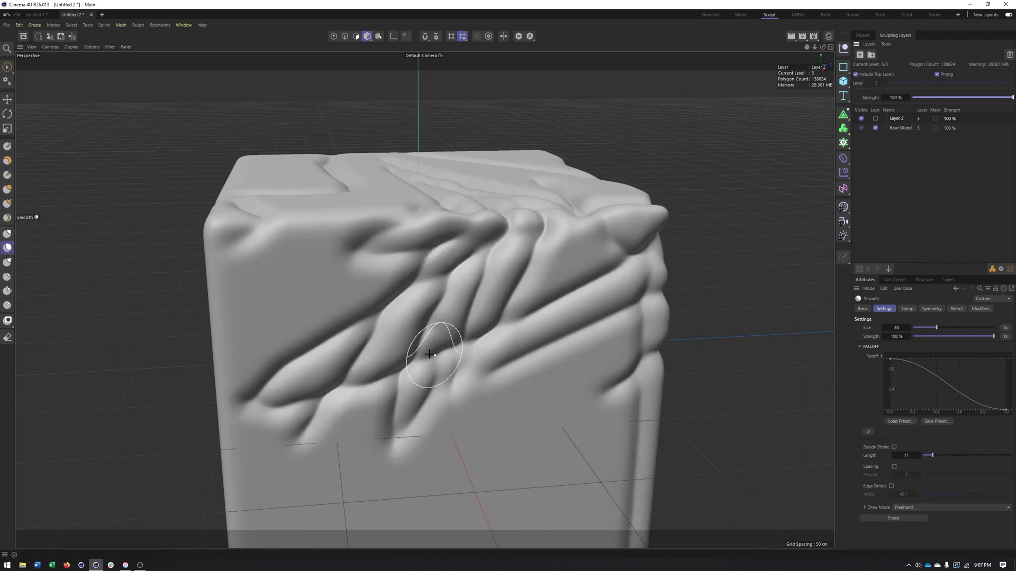
{"action": "left_click_drag", "start_coordinate": [347, 436], "coordinate": [397, 401]}
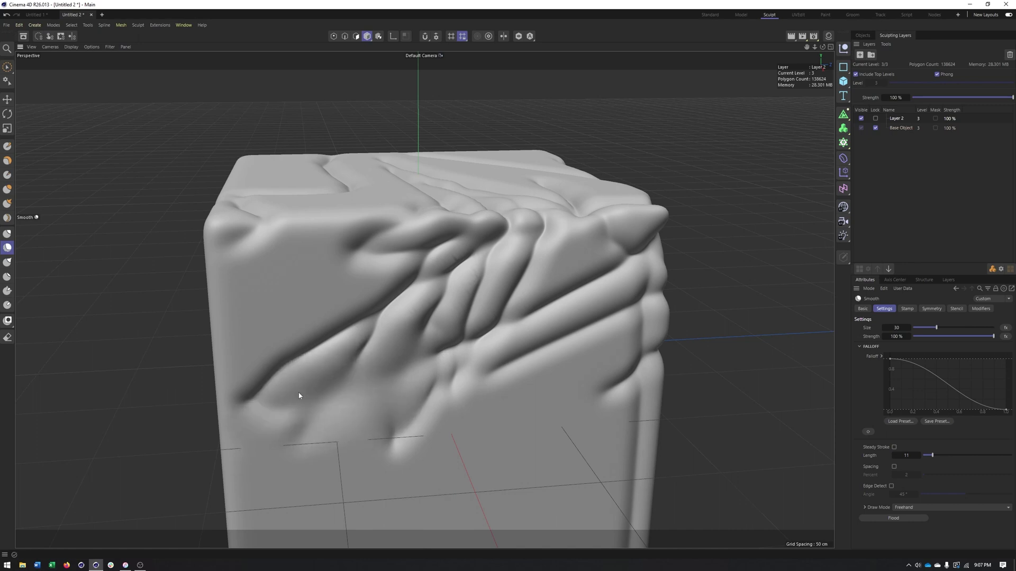
{"action": "mouse_move", "coordinate": [298, 395]}
{"action": "left_mouse_down"}
{"action": "mouse_move", "coordinate": [402, 318]}
{"action": "mouse_move", "coordinate": [418, 418]}
{"action": "mouse_move", "coordinate": [415, 388]}
{"action": "left_mouse_up"}
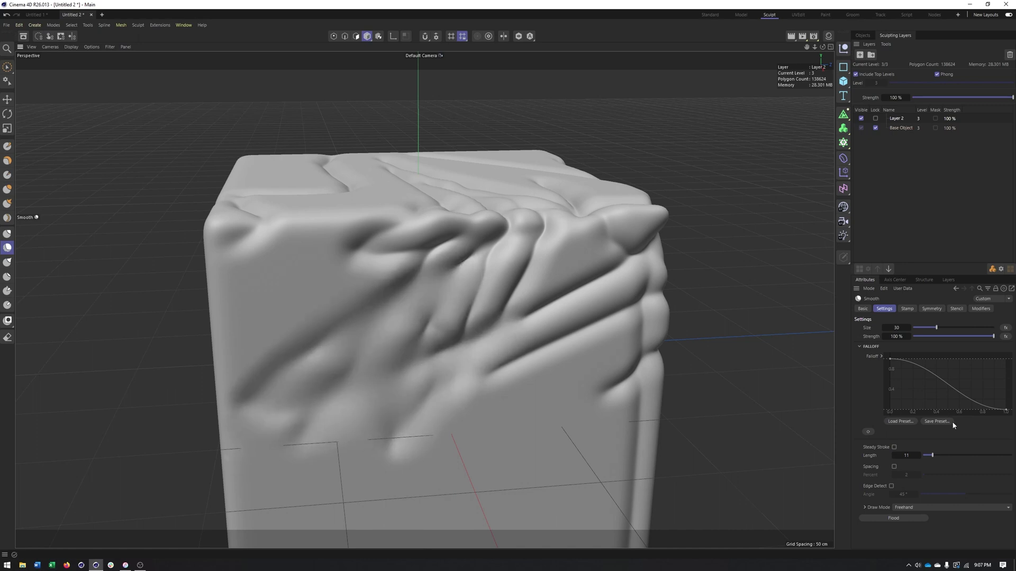
- Undo the smoothing strokes and reduce the Smooth brush's strength to 28.6%
{"action": "key", "text": "ctrl+z"}
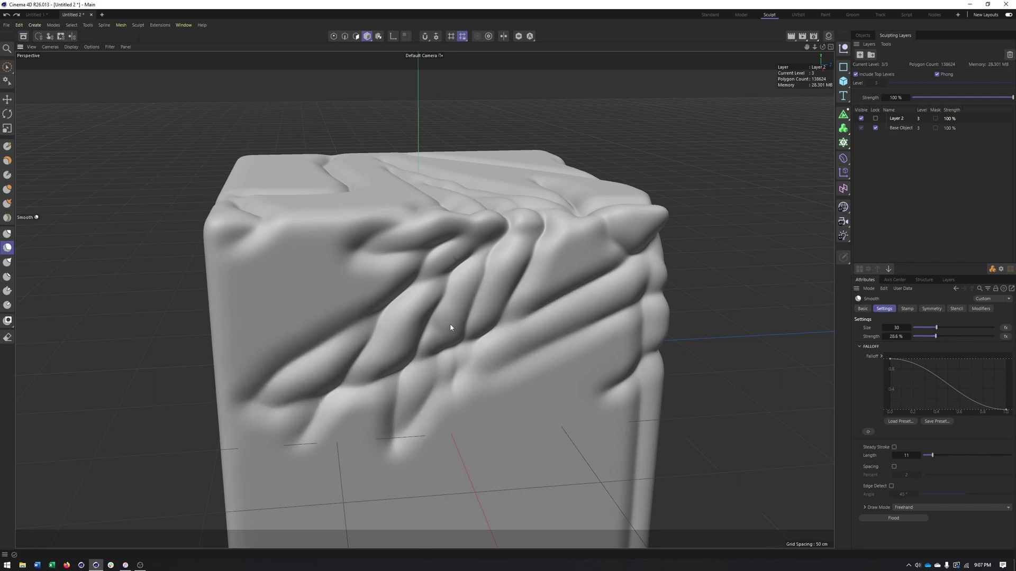
{"action": "mouse_move", "coordinate": [499, 223]}
{"action": "left_mouse_down", "text": "alt"}
{"action": "mouse_move", "coordinate": [533, 256]}
{"action": "mouse_move", "coordinate": [571, 204]}
{"action": "left_mouse_up", "text": "alt"}
{"action": "mouse_move", "coordinate": [506, 317]}
{"action": "left_mouse_down", "text": "alt"}
{"action": "mouse_move", "coordinate": [469, 315]}
{"action": "mouse_move", "coordinate": [528, 344]}
{"action": "mouse_move", "coordinate": [538, 362]}
{"action": "left_mouse_up", "text": "alt"}
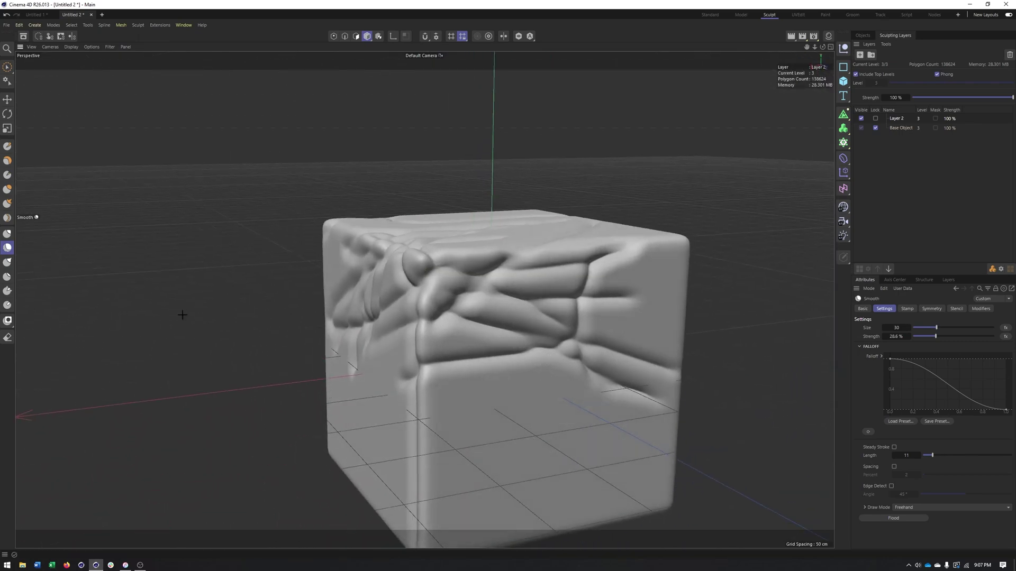
- Tighten and sharpen the grooves on both side faces with the Pinch brush at size 30 and 20% strength
{"action": "left_click", "coordinate": [9, 264]}
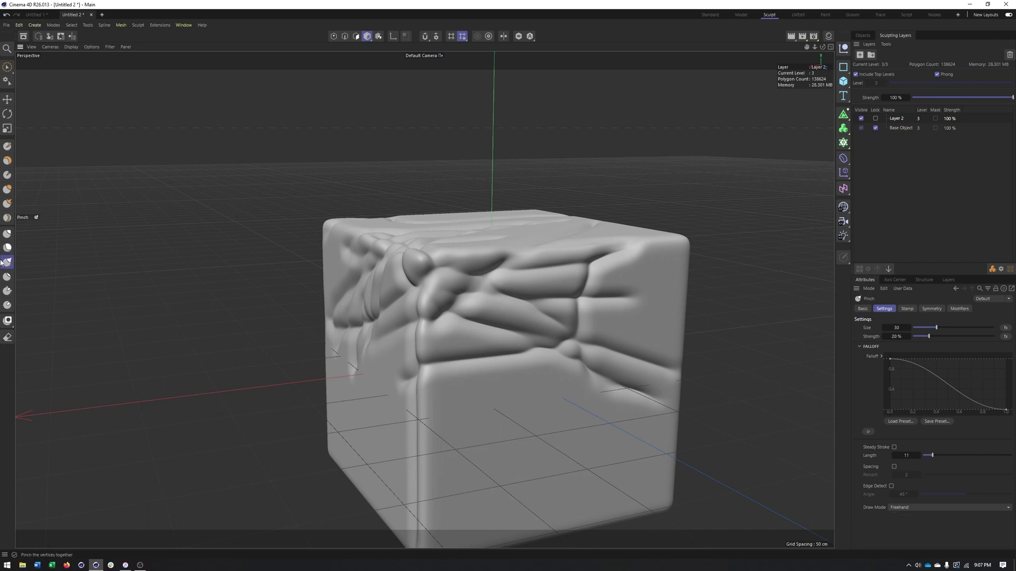
{"action": "left_click_drag", "start_coordinate": [381, 419], "coordinate": [503, 398], "text": "alt"}
{"action": "scroll", "coordinate": [504, 398], "scroll_direction": "down", "scroll_amount": 3}
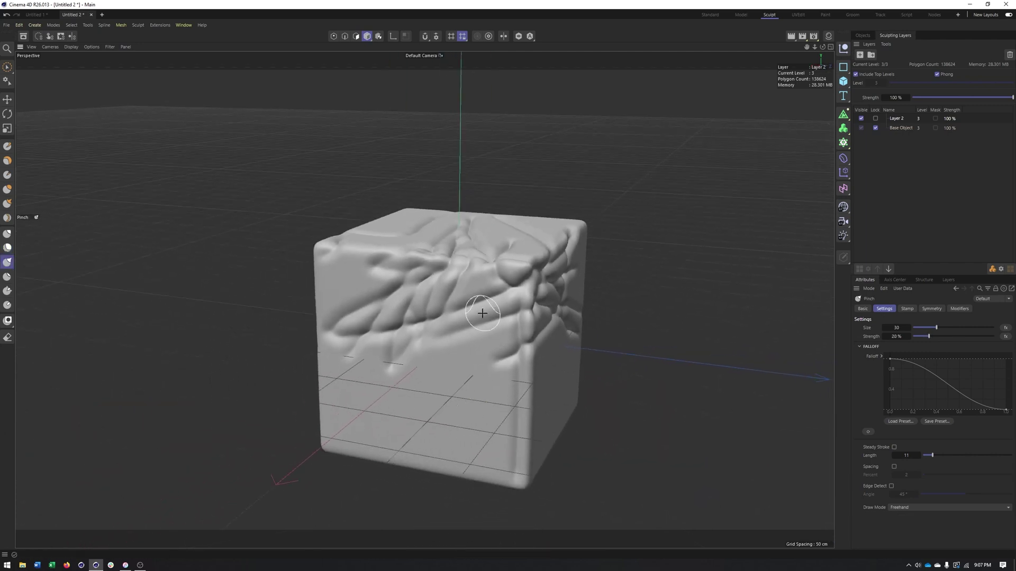
{"action": "scroll", "coordinate": [488, 324], "scroll_direction": "up", "scroll_amount": 4}
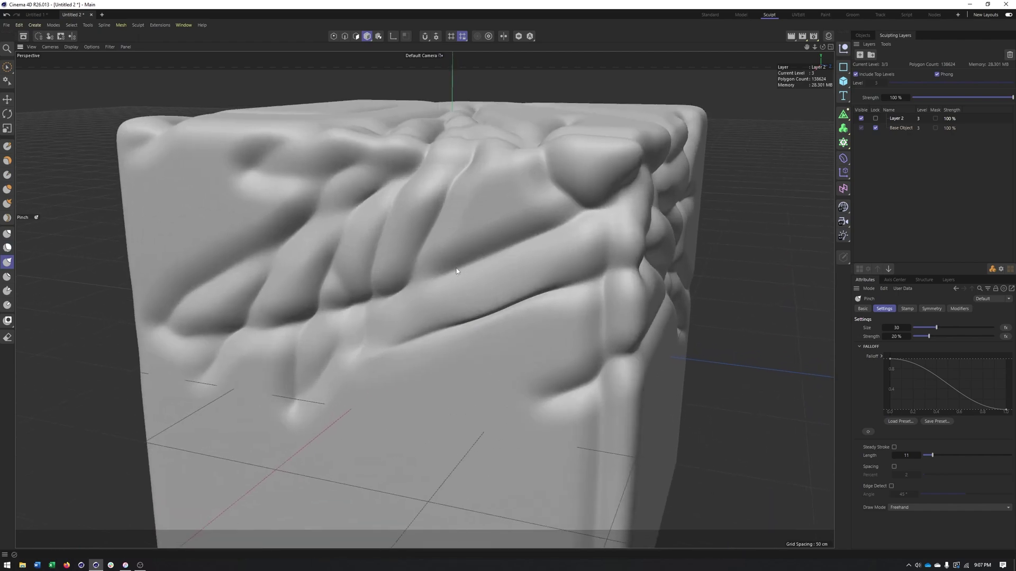
{"action": "scroll", "coordinate": [521, 259], "scroll_direction": "up", "scroll_amount": 1}
{"action": "scroll", "coordinate": [521, 259], "scroll_direction": "down", "scroll_amount": 4}
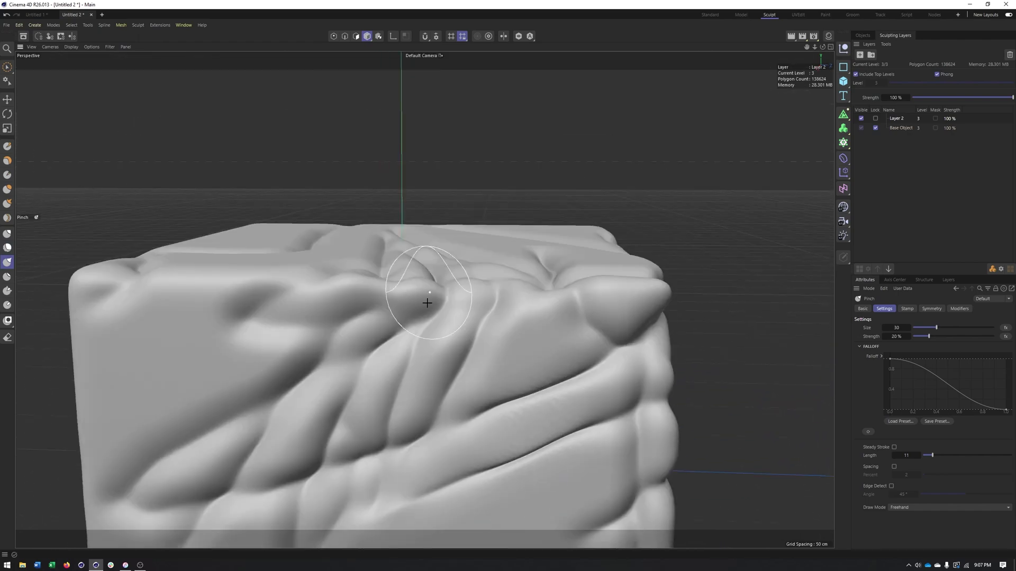
{"action": "scroll", "coordinate": [624, 356], "scroll_direction": "up", "scroll_amount": 3}
{"action": "left_click_drag", "start_coordinate": [583, 368], "coordinate": [553, 339], "text": "alt"}
{"action": "middle_click_drag", "start_coordinate": [552, 339], "coordinate": [392, 243], "text": "alt"}
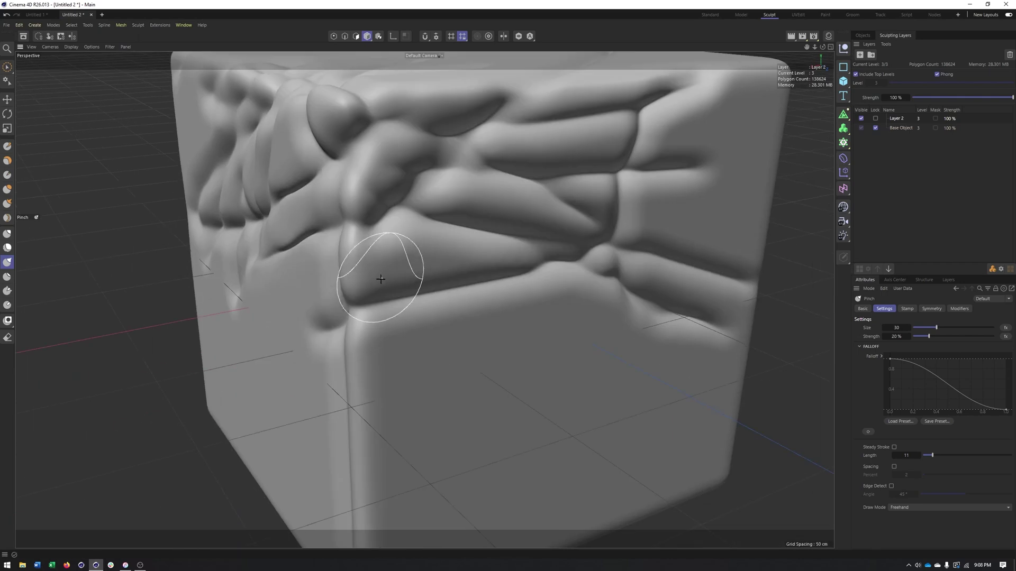
{"action": "mouse_move", "coordinate": [385, 300]}
{"action": "left_mouse_down"}
{"action": "mouse_move", "coordinate": [526, 277]}
{"action": "mouse_move", "coordinate": [397, 302]}
{"action": "left_mouse_up"}
{"action": "left_click_drag", "start_coordinate": [533, 350], "coordinate": [519, 325], "text": "alt"}
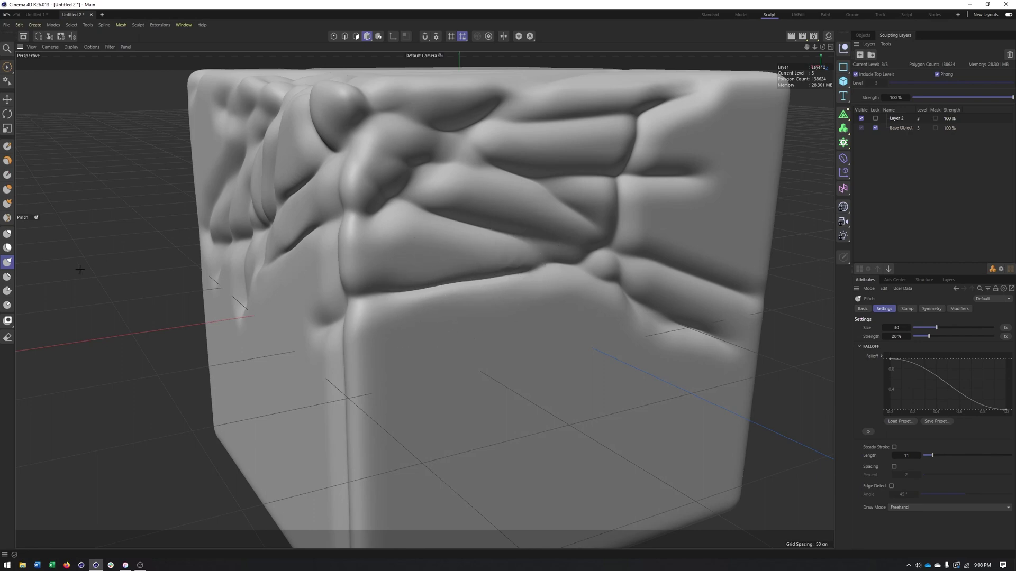
- Level the long ridge above the smooth area of the side face with the Flatten brush at size 30 and 100% strength
{"action": "left_click", "coordinate": [8, 276]}
{"action": "left_click_drag", "start_coordinate": [408, 294], "coordinate": [499, 284]}
{"action": "left_click_drag", "start_coordinate": [542, 340], "coordinate": [531, 339], "text": "alt"}
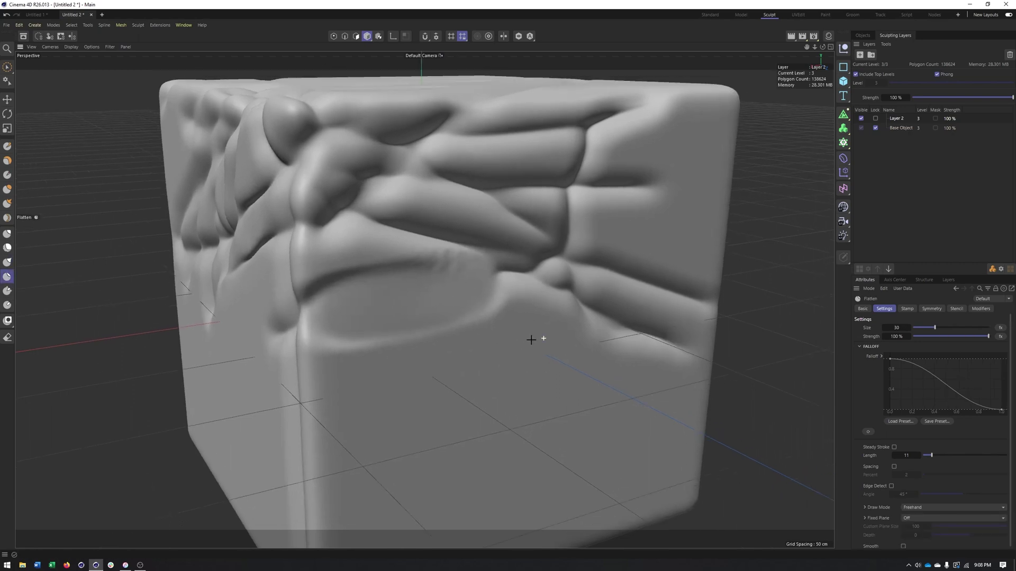
- Level the long ridges across the side face with the Flatten brush at size 30 and 100% strength
{"action": "right_click_drag", "start_coordinate": [531, 340], "coordinate": [464, 340], "text": "alt"}
{"action": "left_click_drag", "start_coordinate": [446, 291], "coordinate": [620, 339]}
{"action": "left_click_drag", "start_coordinate": [530, 268], "coordinate": [625, 311]}
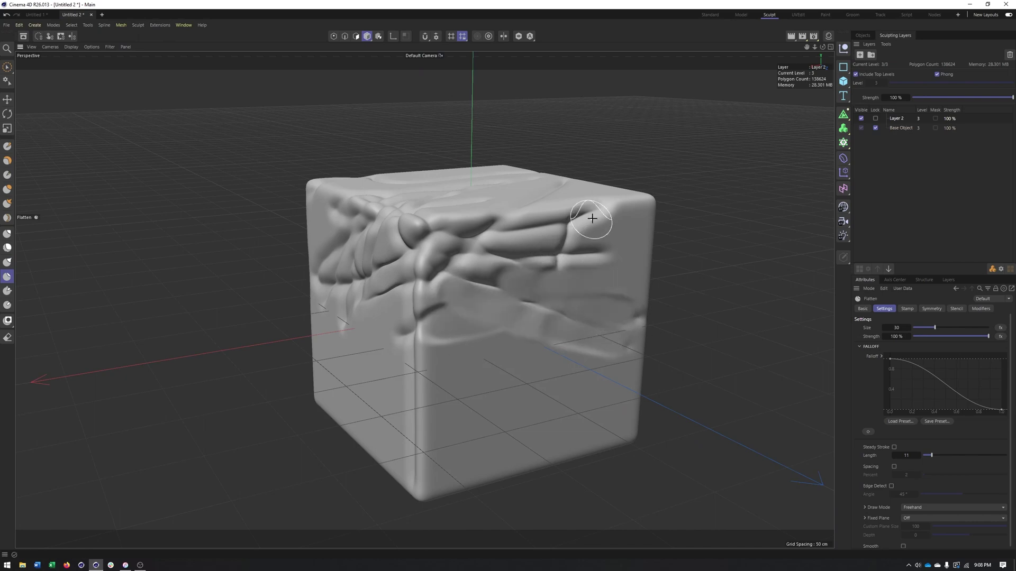
{"action": "left_click_drag", "start_coordinate": [592, 219], "coordinate": [502, 238]}
{"action": "middle_click_drag", "start_coordinate": [553, 271], "coordinate": [553, 322], "text": "alt"}
{"action": "mouse_move", "coordinate": [548, 364]}
{"action": "left_mouse_down"}
{"action": "mouse_move", "coordinate": [488, 347]}
{"action": "mouse_move", "coordinate": [496, 349]}
{"action": "left_mouse_up"}
- Flatten the grooves and bumps across the cube's top face with the size 30 brush at 100% strength
{"action": "left_click_drag", "start_coordinate": [488, 290], "coordinate": [529, 325], "text": "alt"}
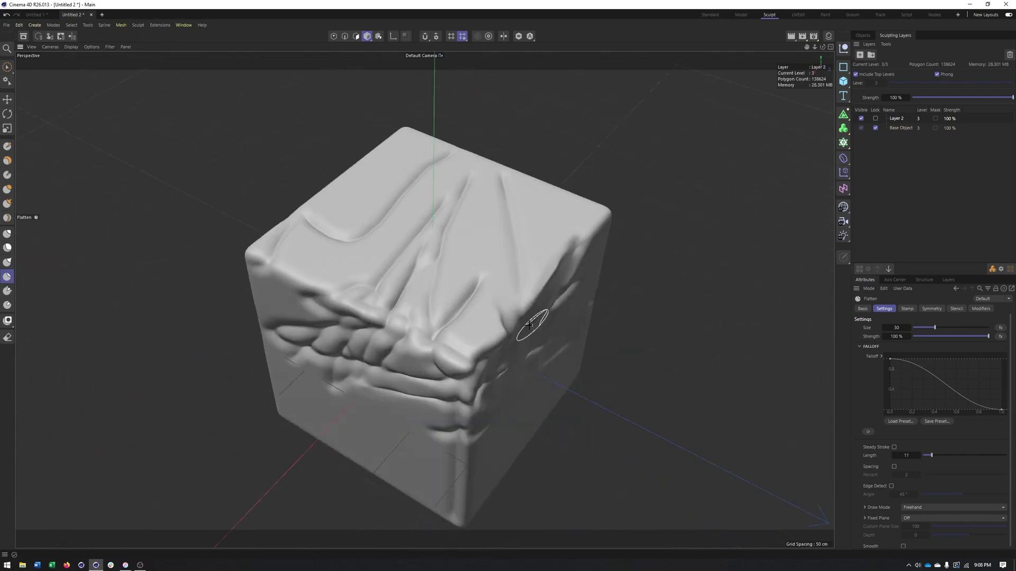
{"action": "left_click_drag", "start_coordinate": [447, 318], "coordinate": [456, 295]}
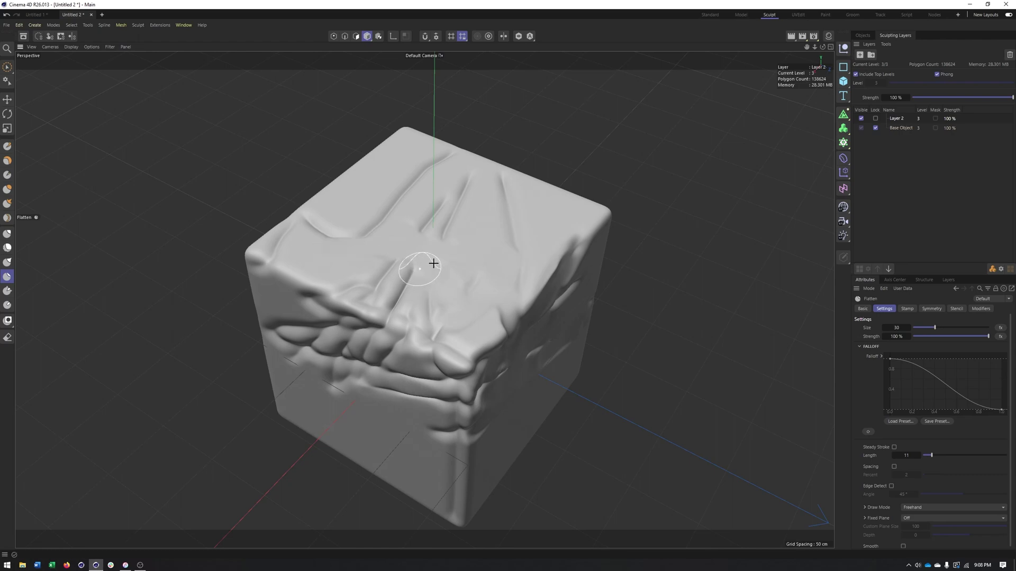
{"action": "right_click_drag", "start_coordinate": [433, 264], "coordinate": [462, 265], "text": "alt"}
{"action": "mouse_move", "coordinate": [405, 283]}
{"action": "left_mouse_down", "text": "alt"}
{"action": "mouse_move", "coordinate": [423, 266]}
{"action": "mouse_move", "coordinate": [349, 312]}
{"action": "left_mouse_up", "text": "alt"}
{"action": "left_click_drag", "start_coordinate": [577, 325], "coordinate": [522, 340]}
{"action": "left_click_drag", "start_coordinate": [522, 342], "coordinate": [481, 331], "text": "alt"}
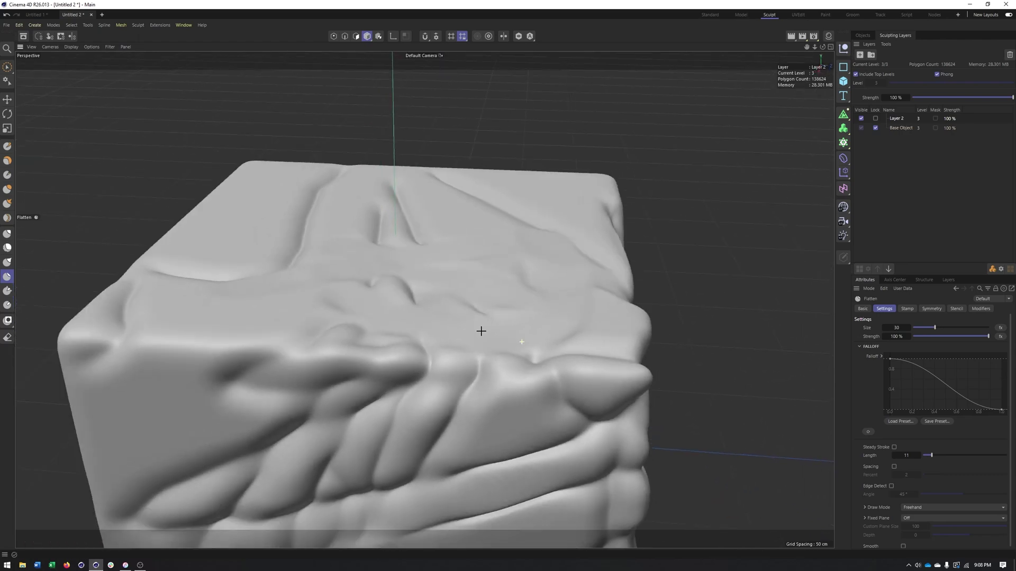
- Flatten the grooves diagonally across the middle of the adjoining side face, keeping the brush at size 30 and 100% strength
{"action": "right_click_drag", "start_coordinate": [480, 332], "coordinate": [340, 379], "text": "alt"}
{"action": "middle_click_drag", "start_coordinate": [509, 410], "coordinate": [562, 208], "text": "alt"}
{"action": "left_click_drag", "start_coordinate": [354, 246], "coordinate": [570, 350]}
{"action": "left_click_drag", "start_coordinate": [461, 283], "coordinate": [537, 193]}
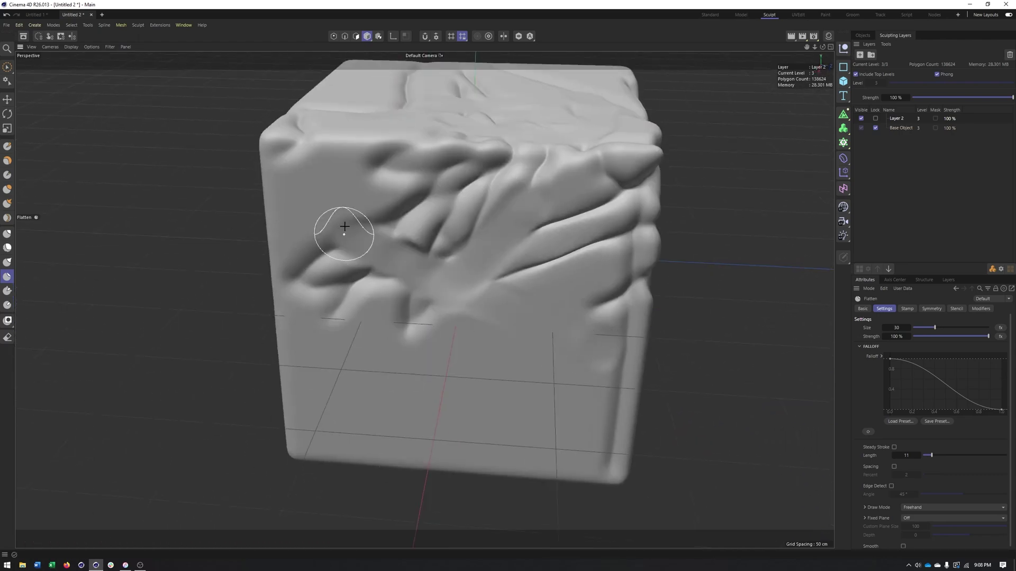
{"action": "left_click_drag", "start_coordinate": [345, 227], "coordinate": [613, 304]}
{"action": "left_click_drag", "start_coordinate": [440, 371], "coordinate": [440, 339], "text": "alt"}
{"action": "left_click_drag", "start_coordinate": [361, 243], "coordinate": [374, 258]}
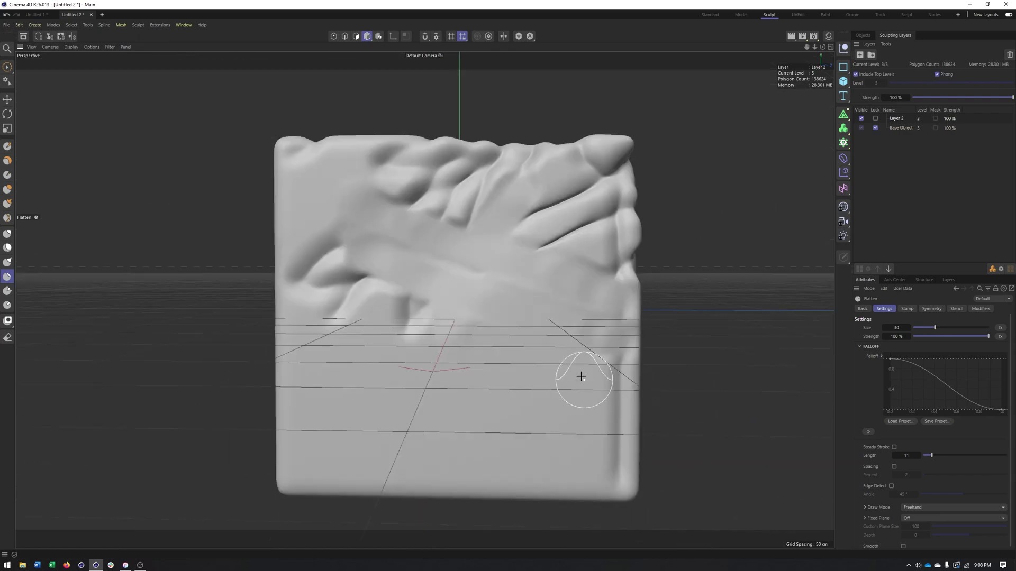
{"action": "middle_click_drag", "start_coordinate": [587, 341], "coordinate": [567, 362], "text": "alt"}
{"action": "left_click_drag", "start_coordinate": [318, 196], "coordinate": [589, 312]}
{"action": "middle_click_drag", "start_coordinate": [591, 285], "coordinate": [353, 352], "text": "alt"}
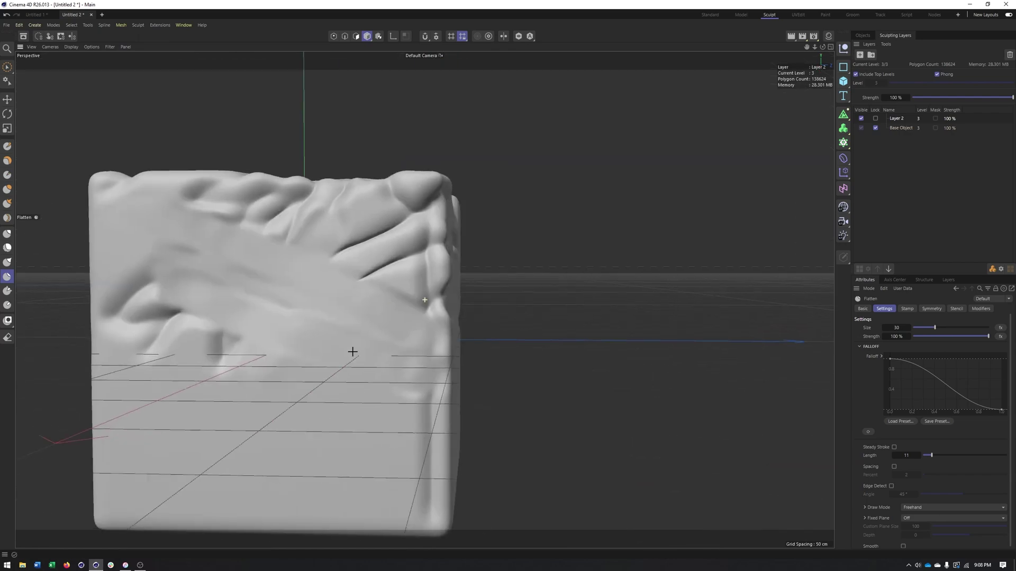
- Flatten the remaining ridges on the upper half of the opposite-corner side face at size 30 and 100% strength
{"action": "left_click_drag", "start_coordinate": [353, 352], "coordinate": [297, 380], "text": "alt"}
{"action": "left_click_drag", "start_coordinate": [556, 185], "coordinate": [690, 307]}
{"action": "left_click_drag", "start_coordinate": [514, 266], "coordinate": [618, 344]}
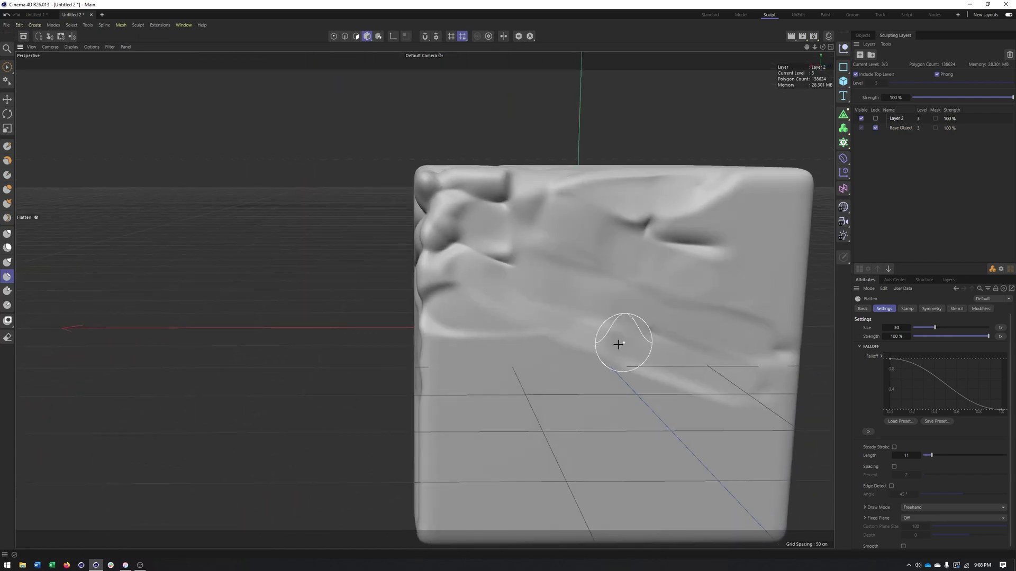
{"action": "middle_click_drag", "start_coordinate": [301, 382], "coordinate": [240, 317], "text": "alt"}
{"action": "right_click_drag", "start_coordinate": [241, 318], "coordinate": [180, 342], "text": "alt"}
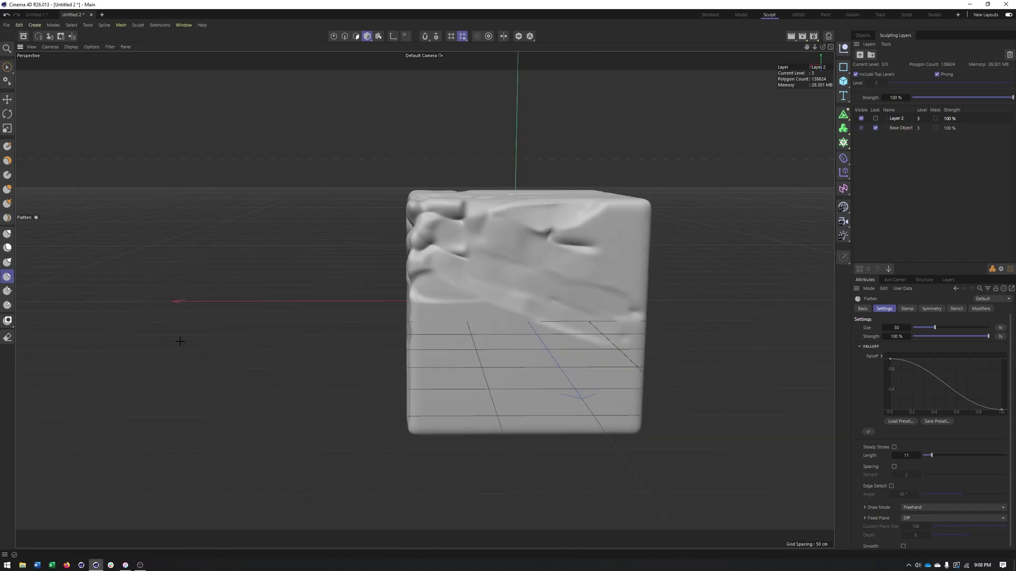
- Fill the remaining dents on the side face with the Fill brush at size 30 and 50% strength
{"action": "left_click", "coordinate": [7, 292]}
{"action": "left_click_drag", "start_coordinate": [452, 248], "coordinate": [628, 306]}
{"action": "left_click_drag", "start_coordinate": [489, 222], "coordinate": [591, 250]}
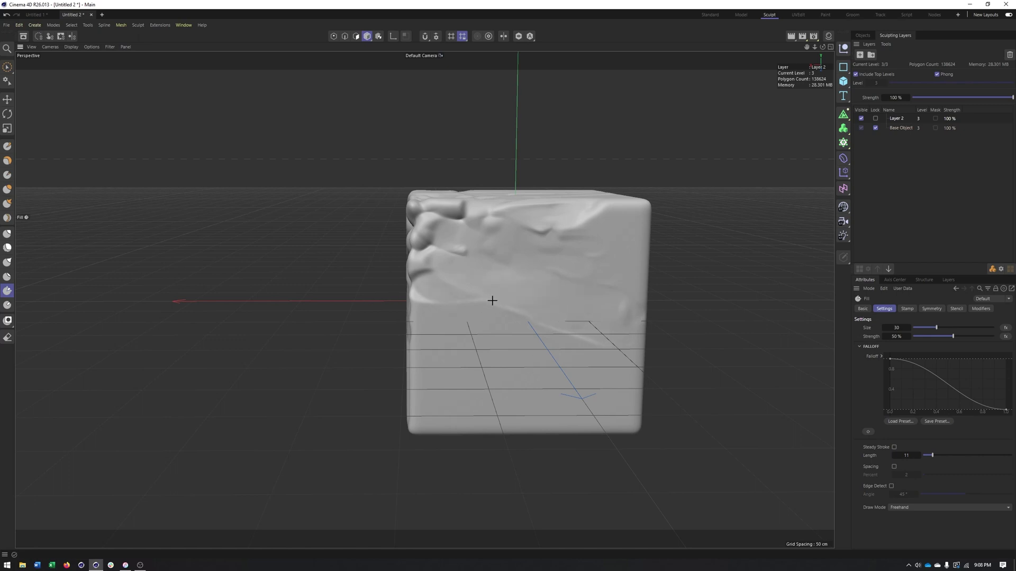
{"action": "mouse_move", "coordinate": [492, 301]}
{"action": "left_mouse_down", "text": "alt"}
{"action": "mouse_move", "coordinate": [475, 315]}
{"action": "mouse_move", "coordinate": [369, 333]}
{"action": "left_mouse_up", "text": "alt"}
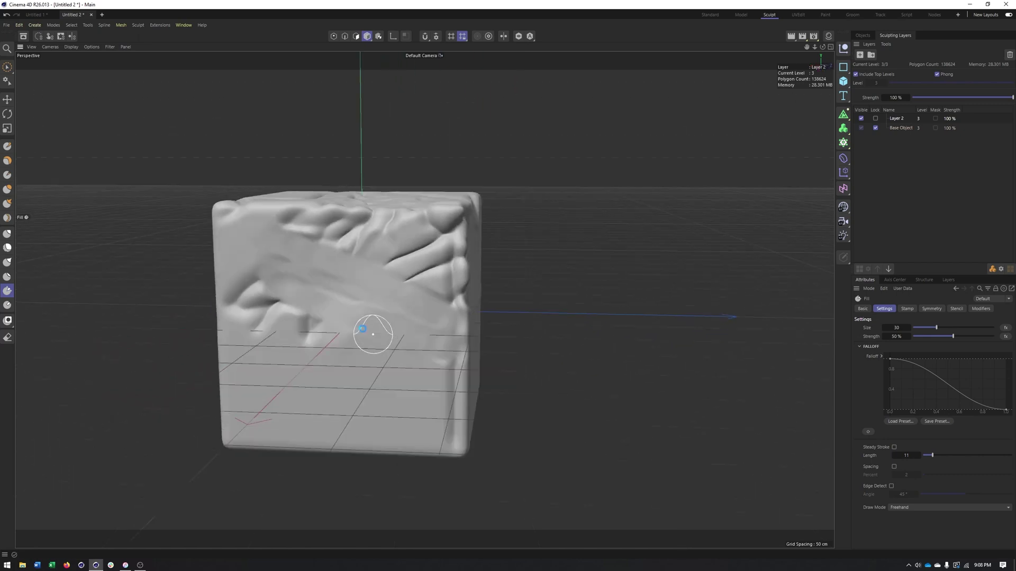
- Scrape down the bumps along the vertical corner edge and the upper corner with the Scrape brush at size 30 and 50% strength
{"action": "left_click", "coordinate": [9, 308]}
{"action": "mouse_move", "coordinate": [417, 292]}
{"action": "left_mouse_down"}
{"action": "mouse_move", "coordinate": [379, 260]}
{"action": "mouse_move", "coordinate": [438, 306]}
{"action": "mouse_move", "coordinate": [475, 252]}
{"action": "mouse_move", "coordinate": [408, 283]}
{"action": "left_mouse_up"}
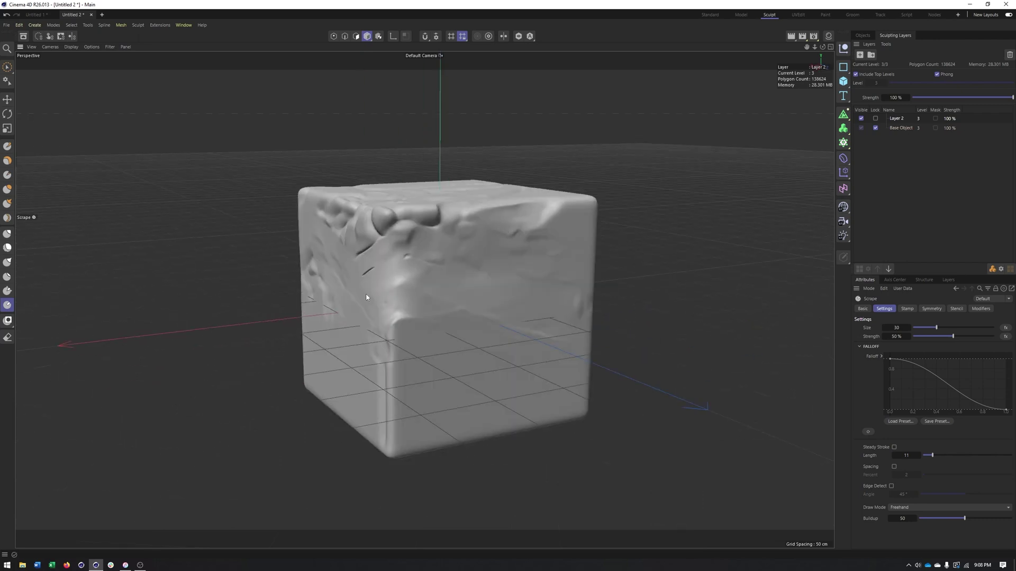
{"action": "mouse_move", "coordinate": [396, 373]}
{"action": "left_mouse_down"}
{"action": "mouse_move", "coordinate": [408, 352]}
{"action": "mouse_move", "coordinate": [438, 375]}
{"action": "left_mouse_up"}
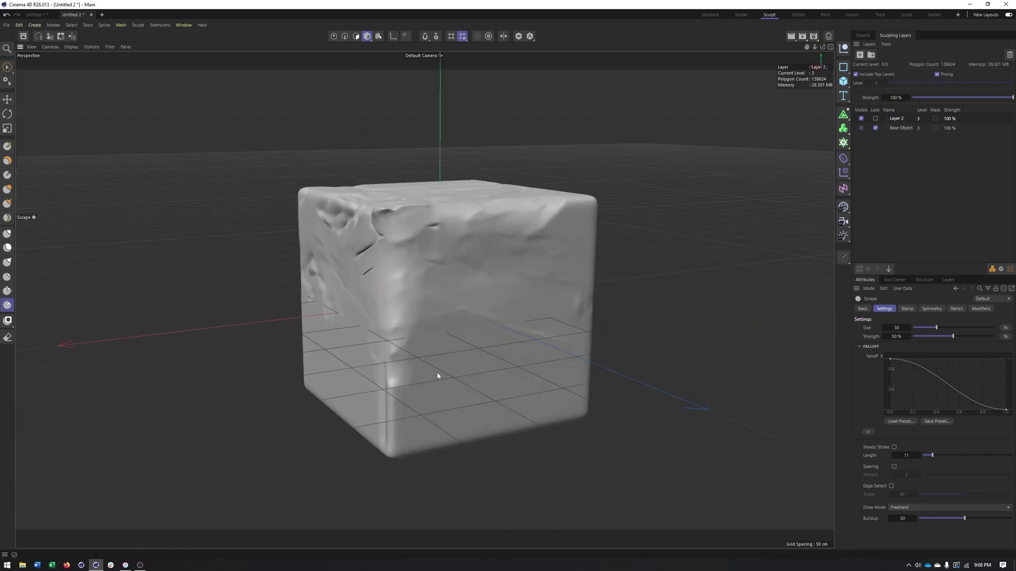
{"action": "left_click_drag", "start_coordinate": [379, 385], "coordinate": [400, 396]}
{"action": "left_click_drag", "start_coordinate": [432, 318], "coordinate": [489, 291], "text": "alt"}
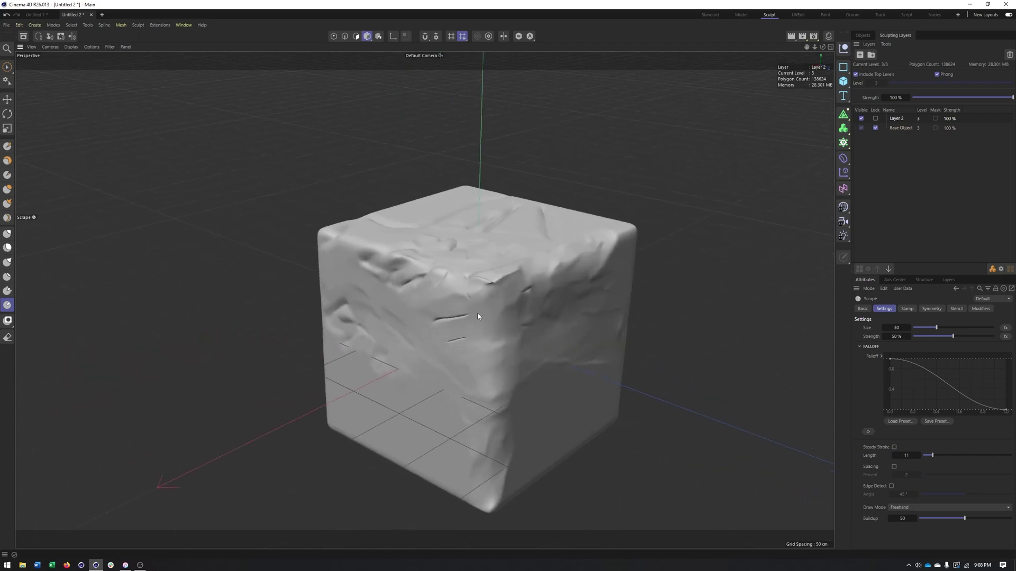
{"action": "right_click_drag", "start_coordinate": [451, 322], "coordinate": [560, 265], "text": "alt"}
{"action": "left_click_drag", "start_coordinate": [479, 227], "coordinate": [567, 220]}
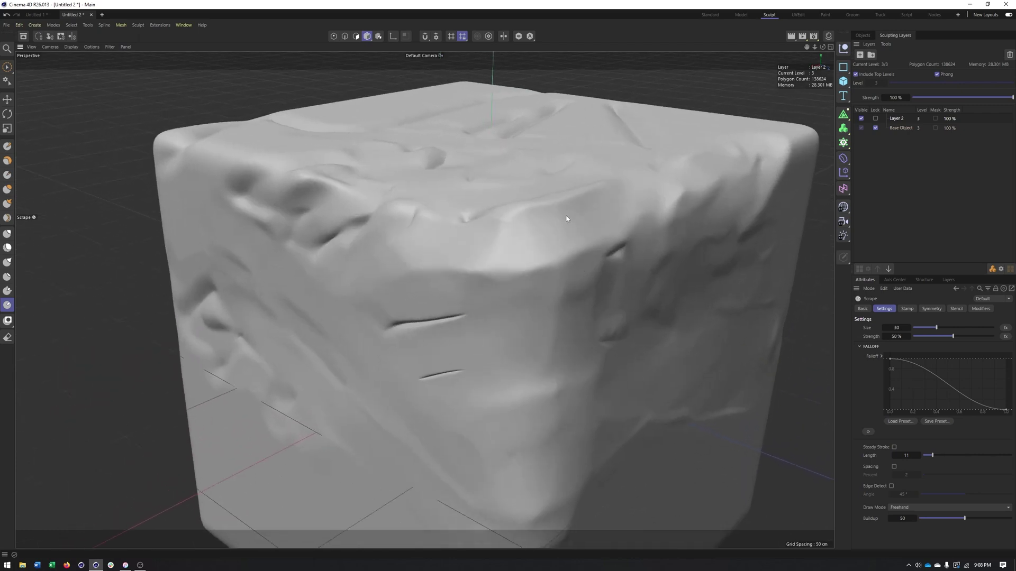
{"action": "right_click_drag", "start_coordinate": [567, 220], "coordinate": [444, 265], "text": "alt"}
{"action": "left_click_drag", "start_coordinate": [456, 359], "coordinate": [505, 336], "text": "alt"}
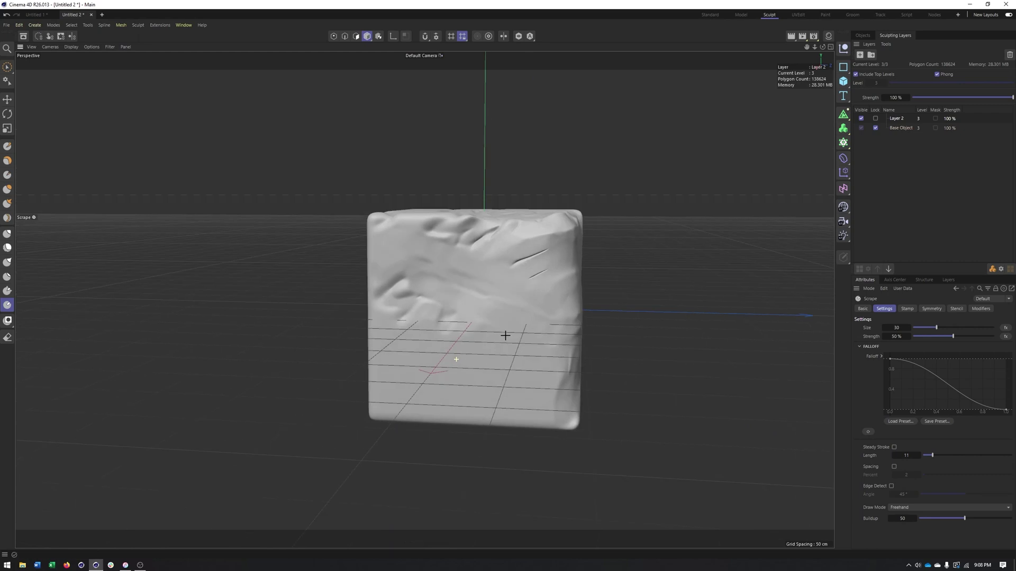
- Try raising the side face around a painted mask, using the Mask brush at size 30 and the Draw brush at 18.1% strength
{"action": "left_click", "coordinate": [7, 320]}
{"action": "left_click_drag", "start_coordinate": [455, 311], "coordinate": [473, 320]}
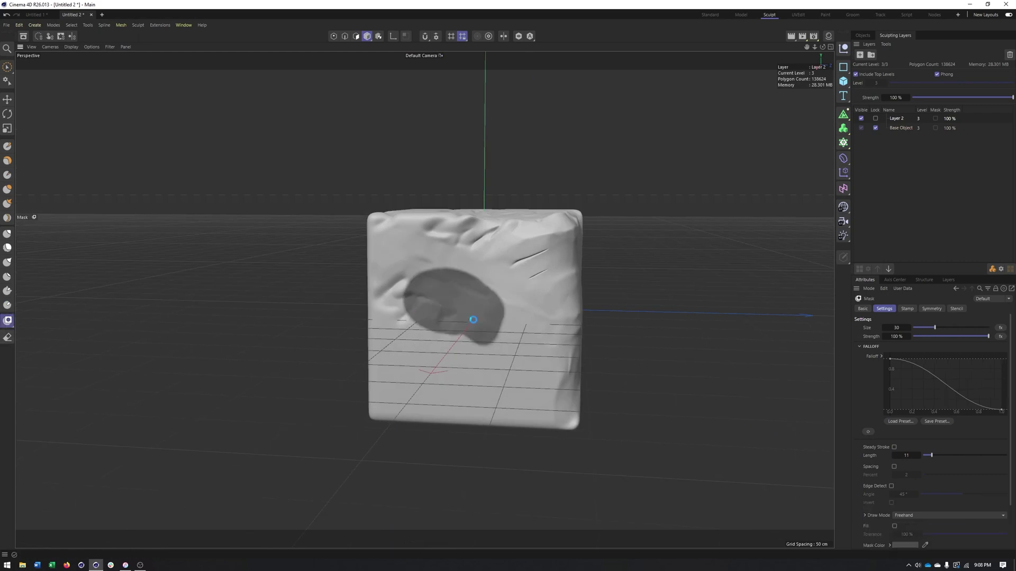
{"action": "left_click", "coordinate": [7, 146]}
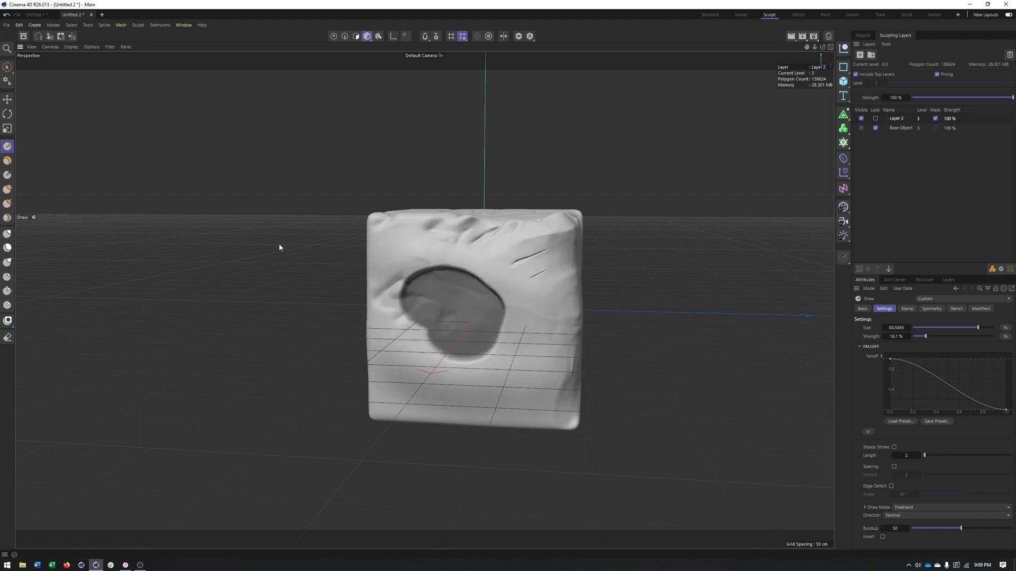
{"action": "left_click_drag", "start_coordinate": [495, 332], "coordinate": [534, 345], "text": "alt"}
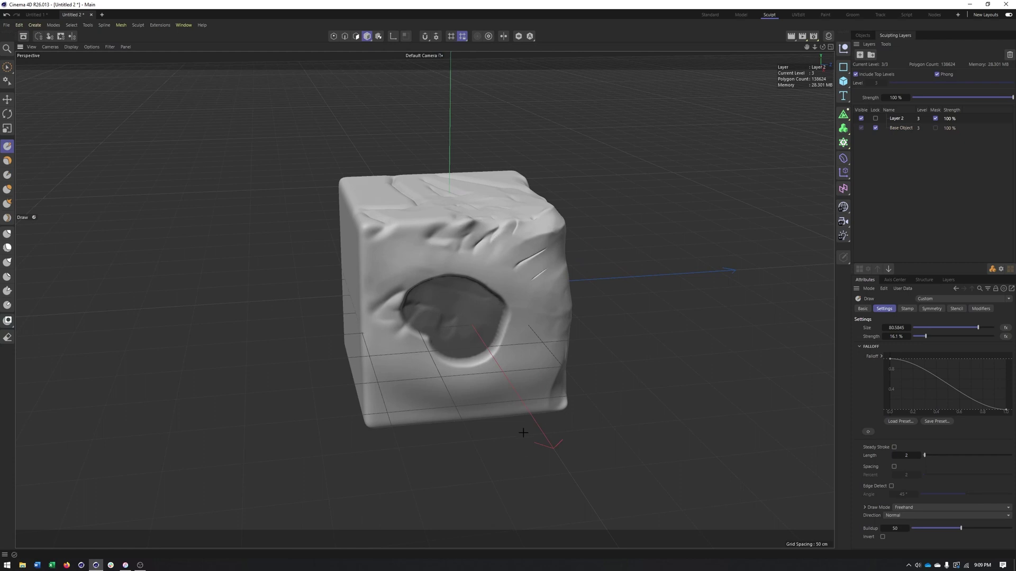
{"action": "key", "text": "ctrl+z"}
{"action": "key", "text": "ctrl+z"}
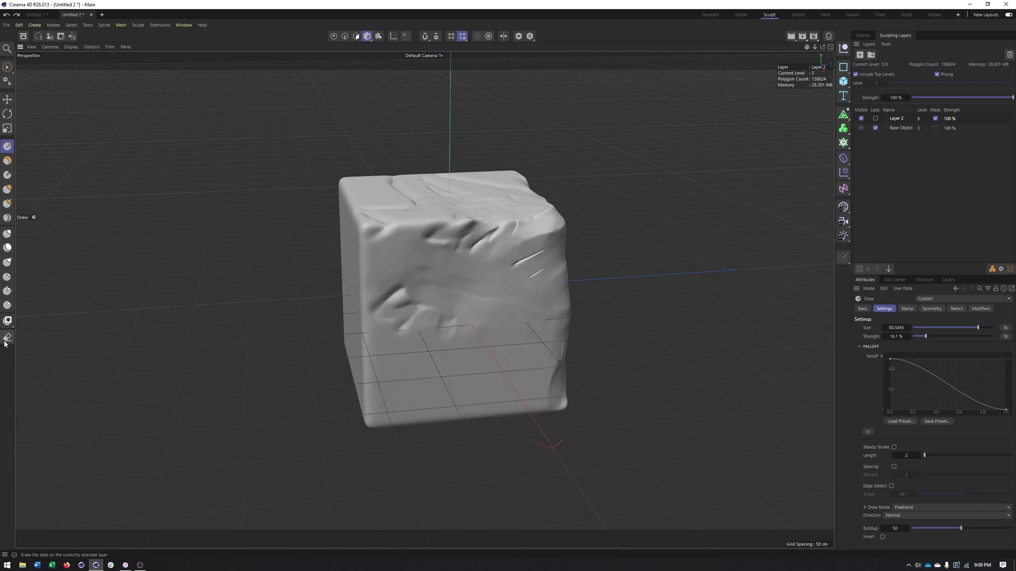
- Erase all sculpted detail on Layer 2 with the Erase brush at 100% strength, enlarging it to size 220.9413
{"action": "left_click", "coordinate": [7, 337]}
{"action": "left_click_drag", "start_coordinate": [363, 306], "coordinate": [495, 306]}
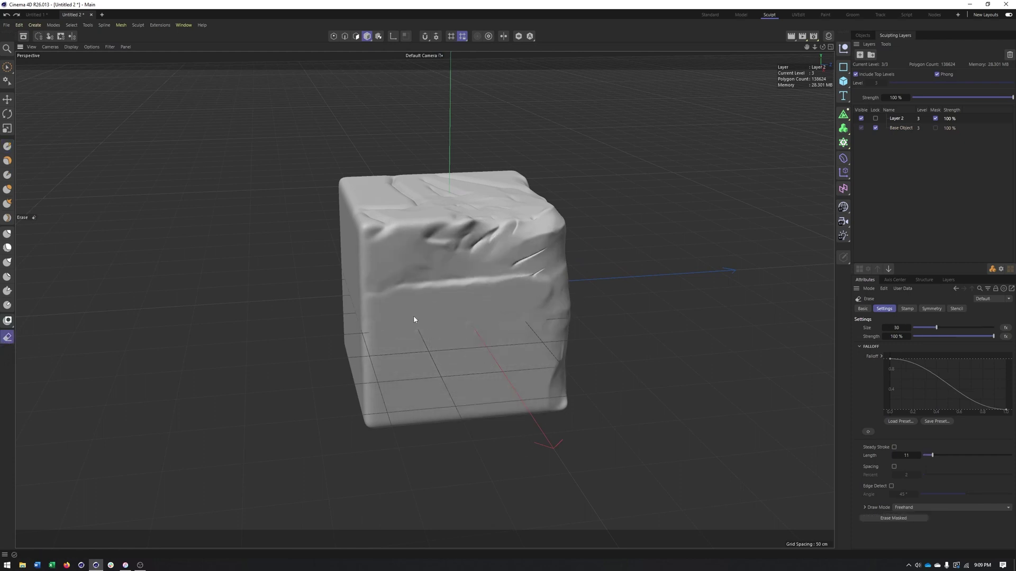
{"action": "middle_click_drag", "start_coordinate": [443, 317], "coordinate": [488, 304]}
{"action": "mouse_move", "coordinate": [484, 275]}
{"action": "left_mouse_down"}
{"action": "mouse_move", "coordinate": [224, 276]}
{"action": "mouse_move", "coordinate": [576, 409]}
{"action": "mouse_move", "coordinate": [482, 435]}
{"action": "mouse_move", "coordinate": [424, 300]}
{"action": "mouse_move", "coordinate": [411, 300]}
{"action": "left_mouse_up"}
{"action": "mouse_move", "coordinate": [412, 301]}
{"action": "left_mouse_down"}
{"action": "mouse_move", "coordinate": [365, 342]}
{"action": "mouse_move", "coordinate": [298, 180]}
{"action": "mouse_move", "coordinate": [506, 208]}
{"action": "left_mouse_up"}
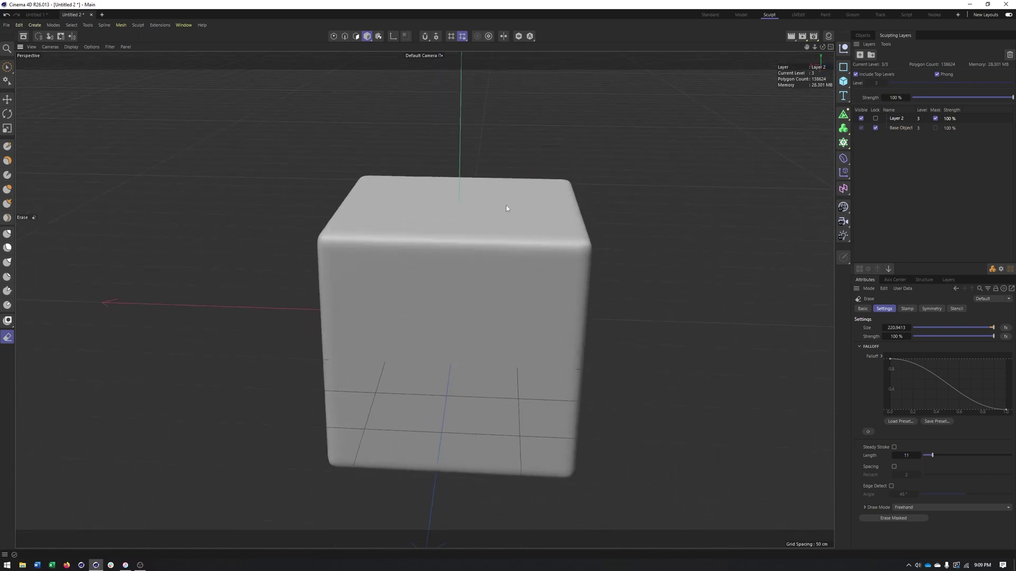
{"action": "left_click_drag", "start_coordinate": [616, 320], "coordinate": [535, 296], "text": "alt"}
{"action": "scroll", "coordinate": [608, 336], "scroll_direction": "down", "scroll_amount": 4}
{"action": "middle_click_drag", "start_coordinate": [608, 336], "coordinate": [537, 329], "text": "alt"}
{"action": "left_click_drag", "start_coordinate": [549, 322], "coordinate": [454, 331], "text": "alt"}
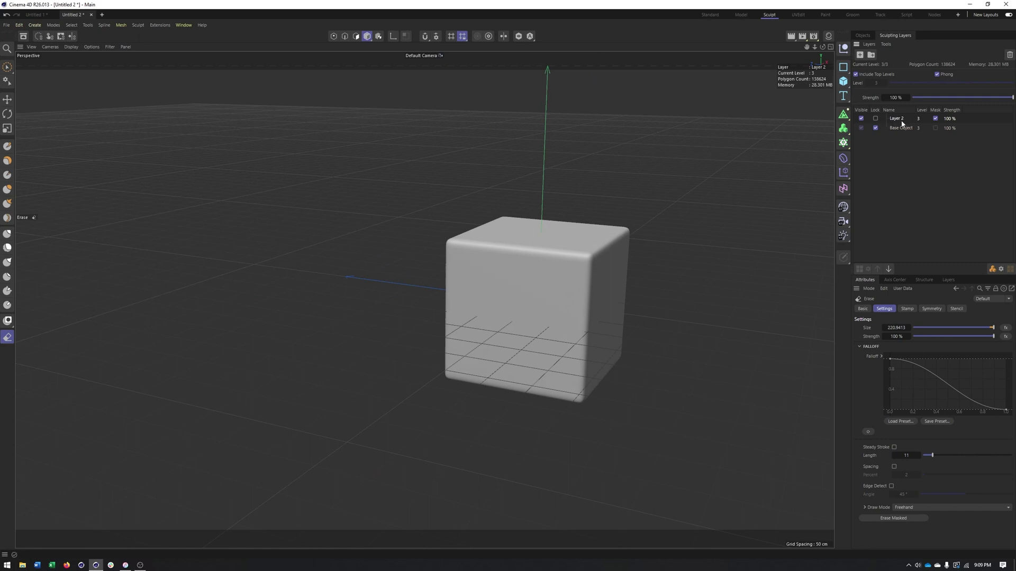
{"action": "left_click_drag", "start_coordinate": [521, 328], "coordinate": [539, 345], "text": "alt"}
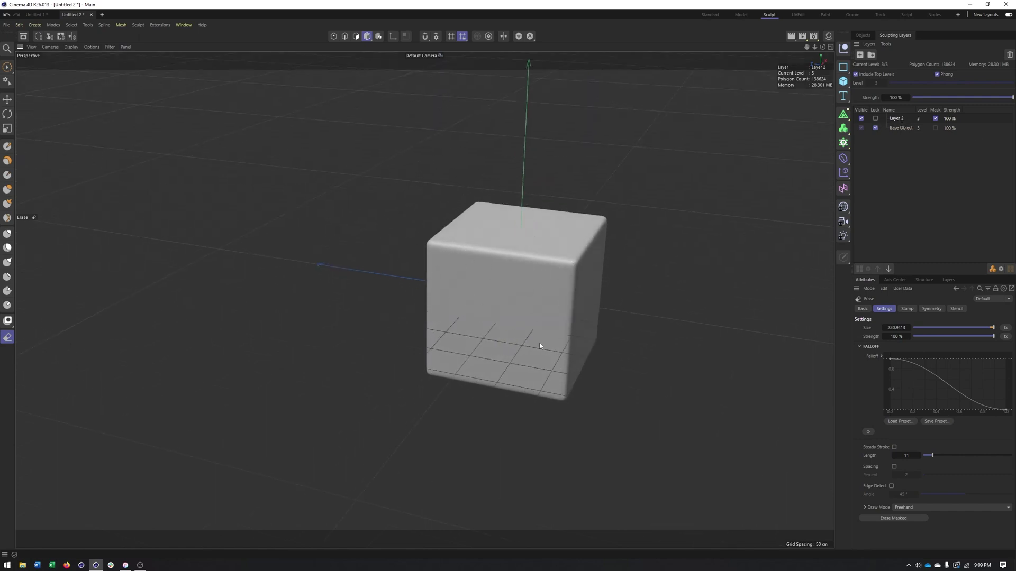
{"action": "left_click_drag", "start_coordinate": [462, 381], "coordinate": [526, 324], "text": "alt"}
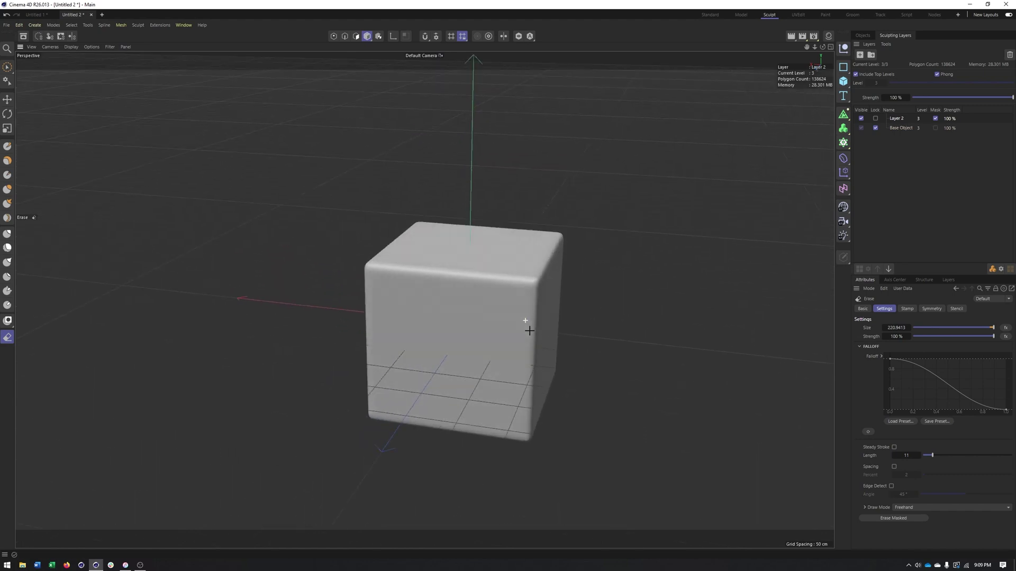
- Open the Draw brush's stamp settings and check the list of loadable stamp presets
{"action": "left_click", "coordinate": [7, 147]}
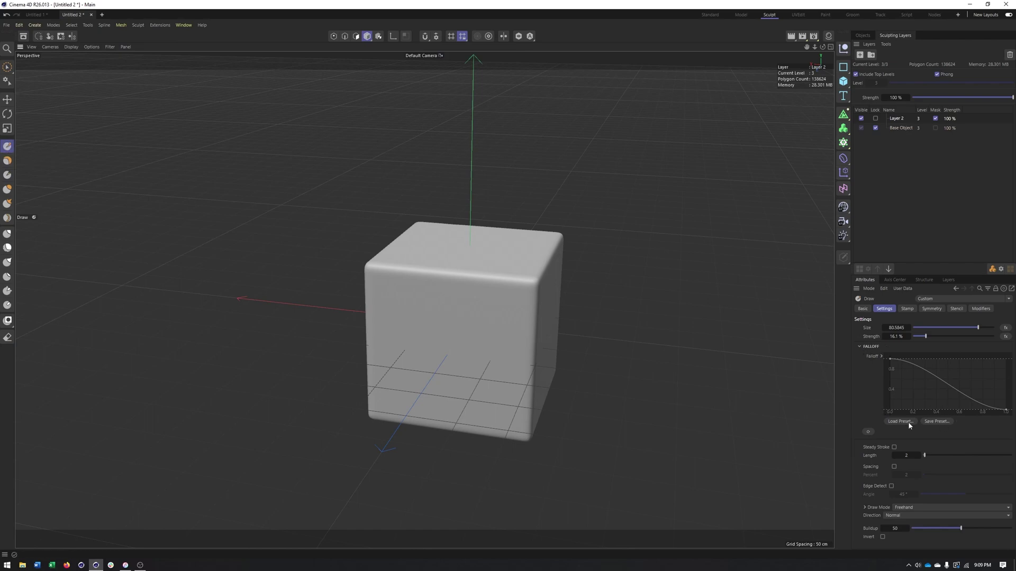
{"action": "left_click", "coordinate": [907, 309]}
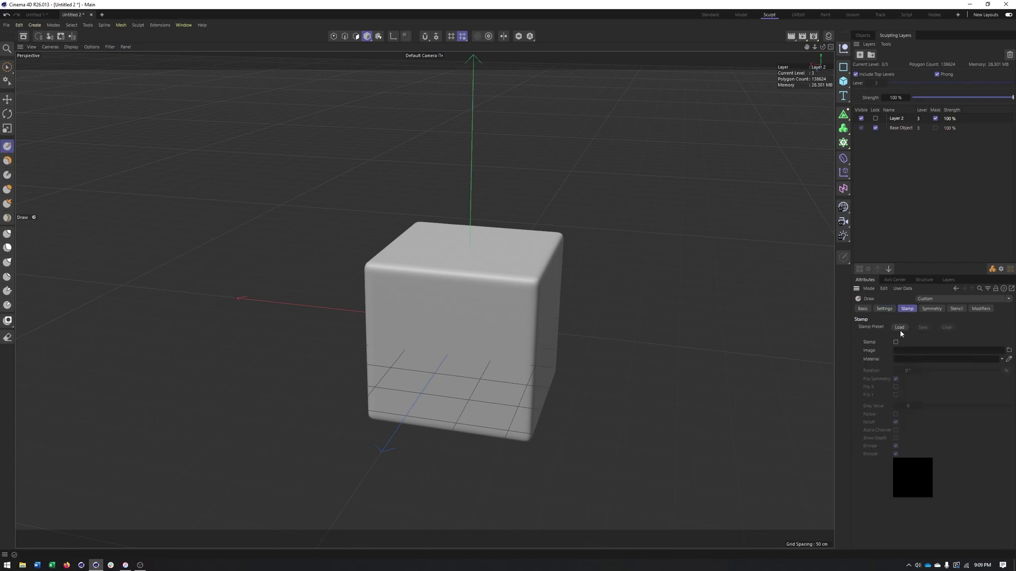
{"action": "left_click", "coordinate": [900, 328]}
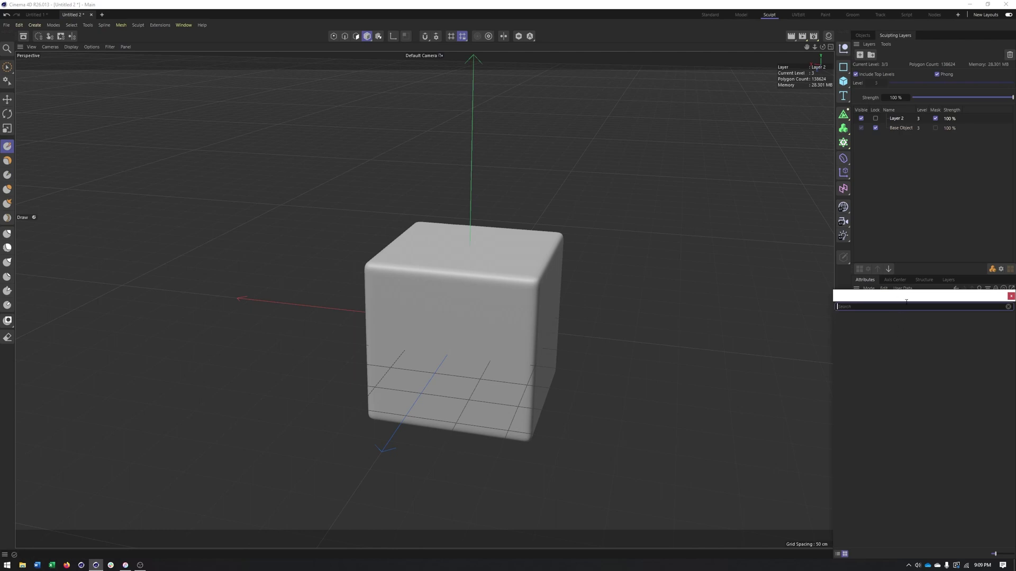
{"action": "left_click_drag", "start_coordinate": [906, 300], "coordinate": [756, 191]}
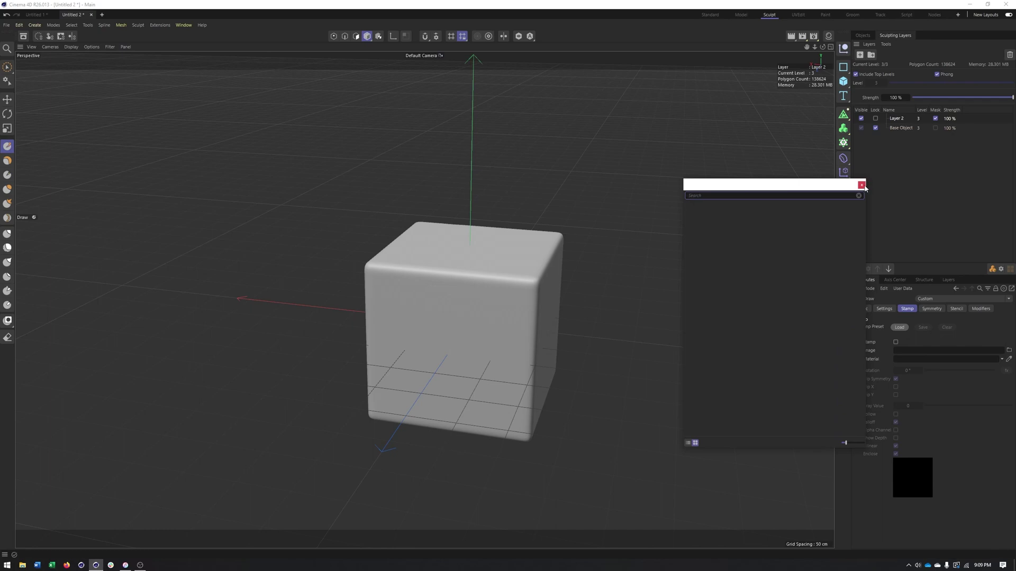
{"action": "left_click", "coordinate": [861, 185]}
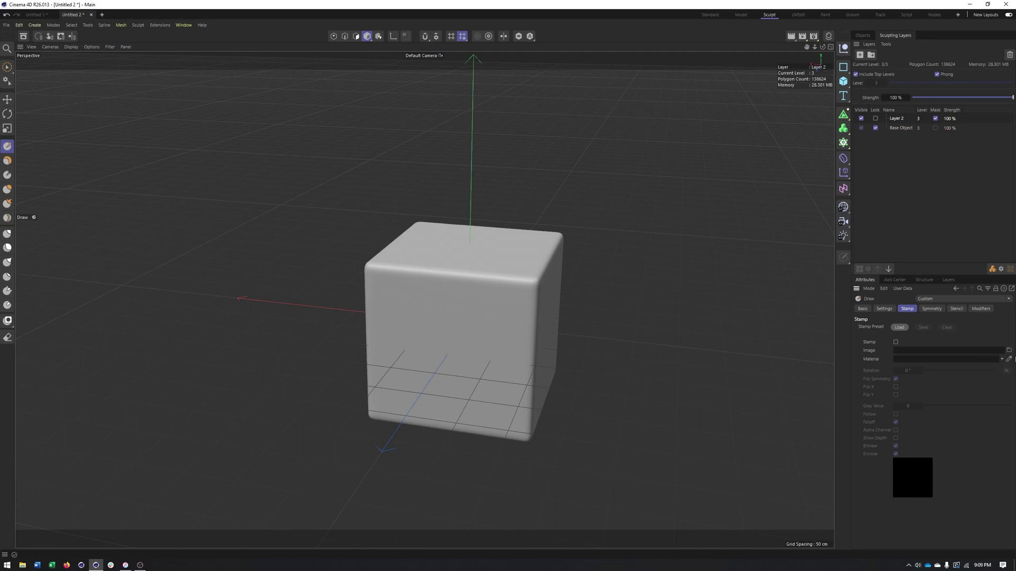
- Try using Craters 02 from the sculpt brush presets as the Draw brush's stamp image, and view the brush's stencil settings
{"action": "left_click", "coordinate": [23, 37]}
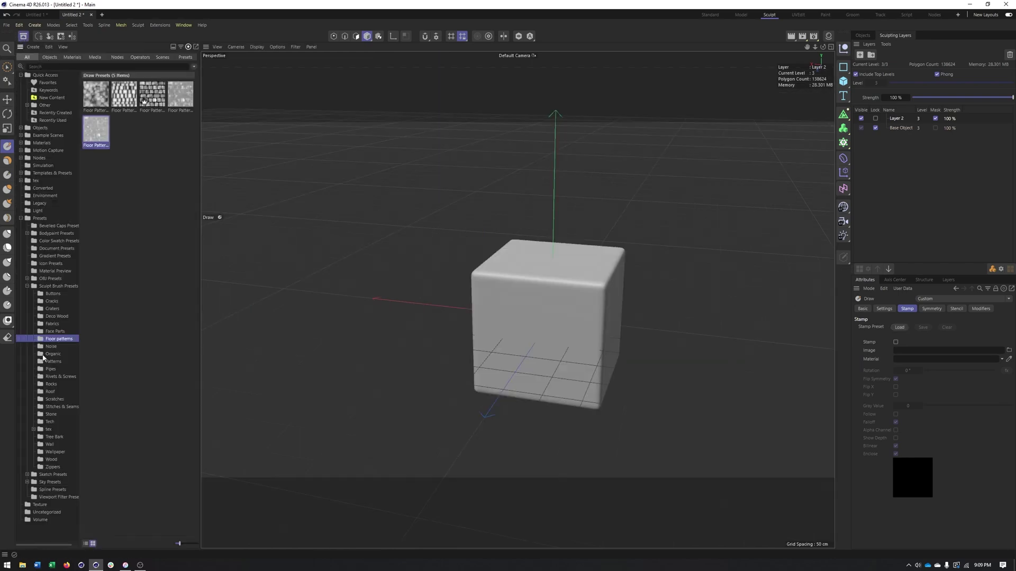
{"action": "left_click", "coordinate": [47, 309]}
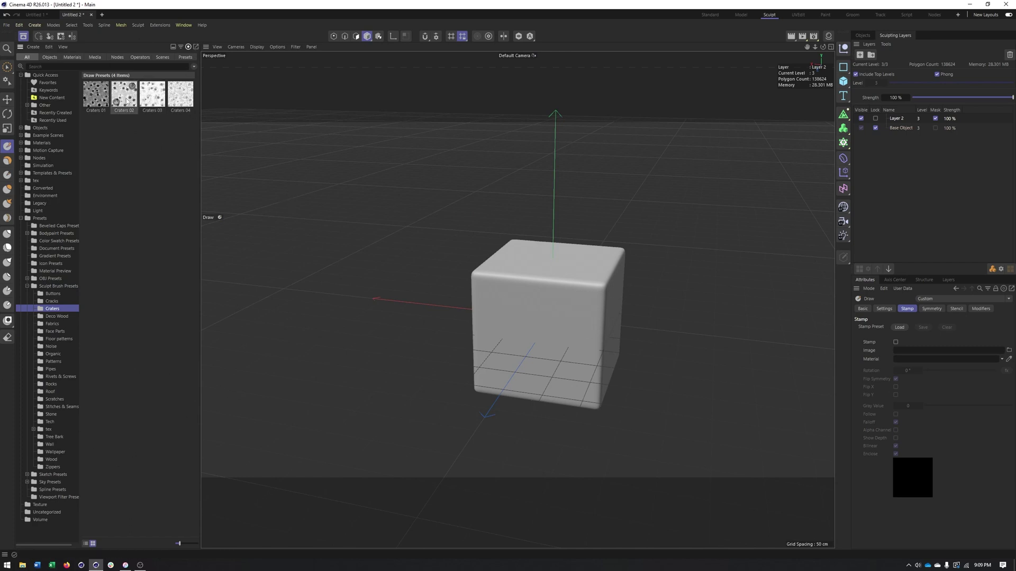
{"action": "left_click_drag", "start_coordinate": [124, 95], "coordinate": [859, 353]}
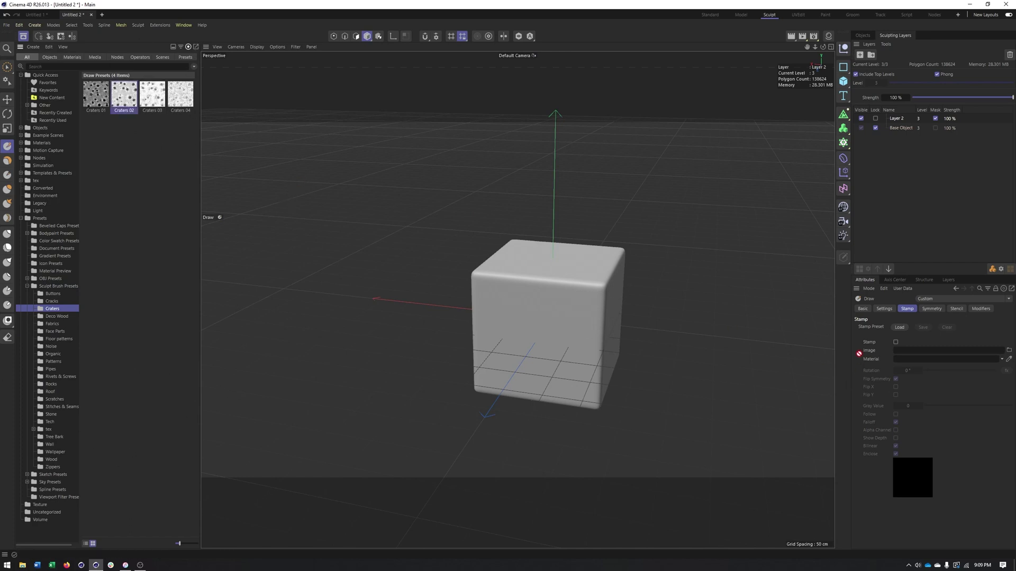
{"action": "left_click", "coordinate": [957, 309]}
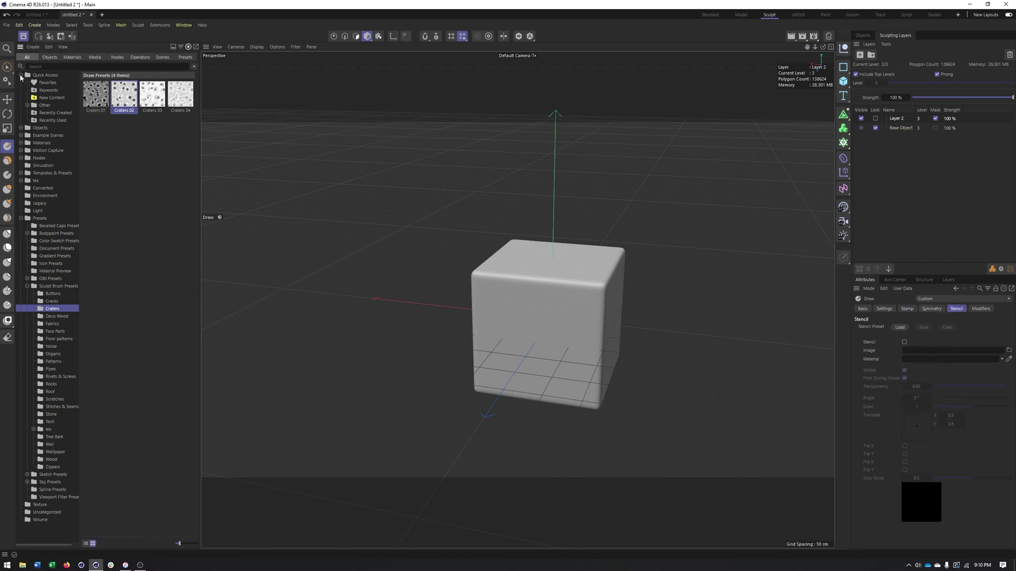
{"action": "left_click", "coordinate": [24, 37]}
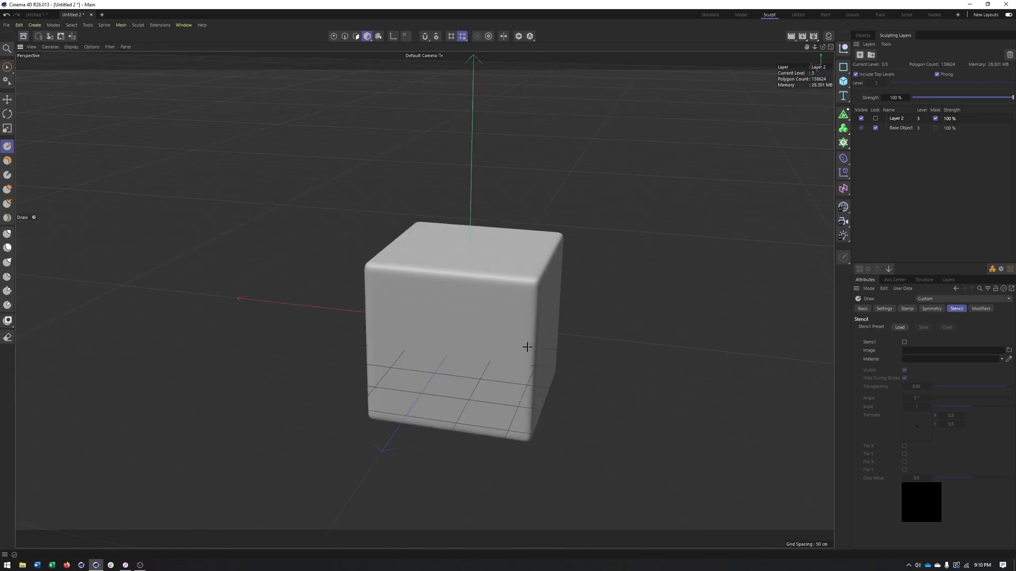
- Load the Capstan Screw Repeat 04 brush preset for the Draw brush and display its stamp settings
{"action": "mouse_move", "coordinate": [527, 347]}
{"action": "left_mouse_down", "text": "alt"}
{"action": "mouse_move", "coordinate": [504, 356]}
{"action": "mouse_move", "coordinate": [519, 353]}
{"action": "left_mouse_up", "text": "alt"}
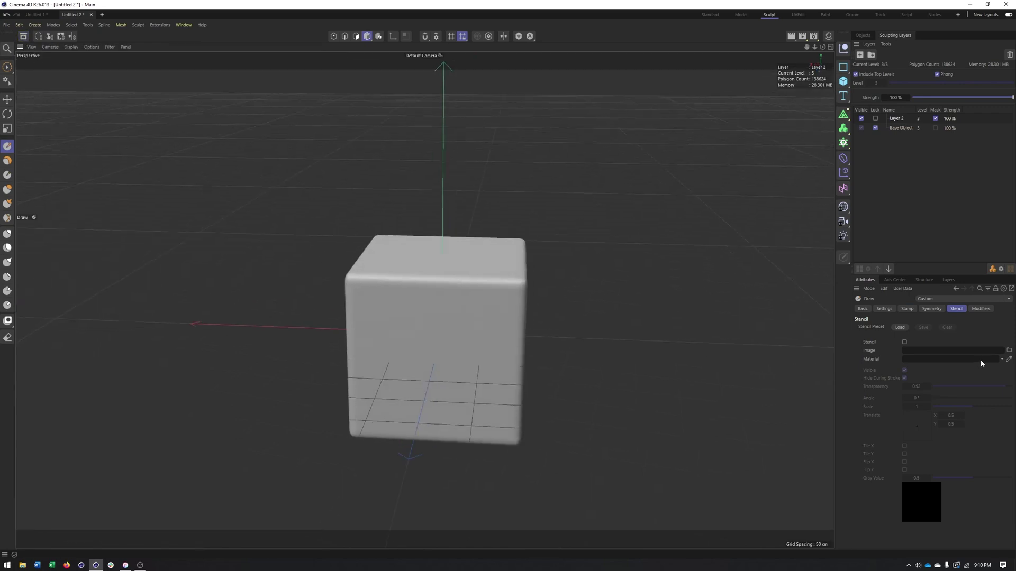
{"action": "left_click", "coordinate": [1009, 300]}
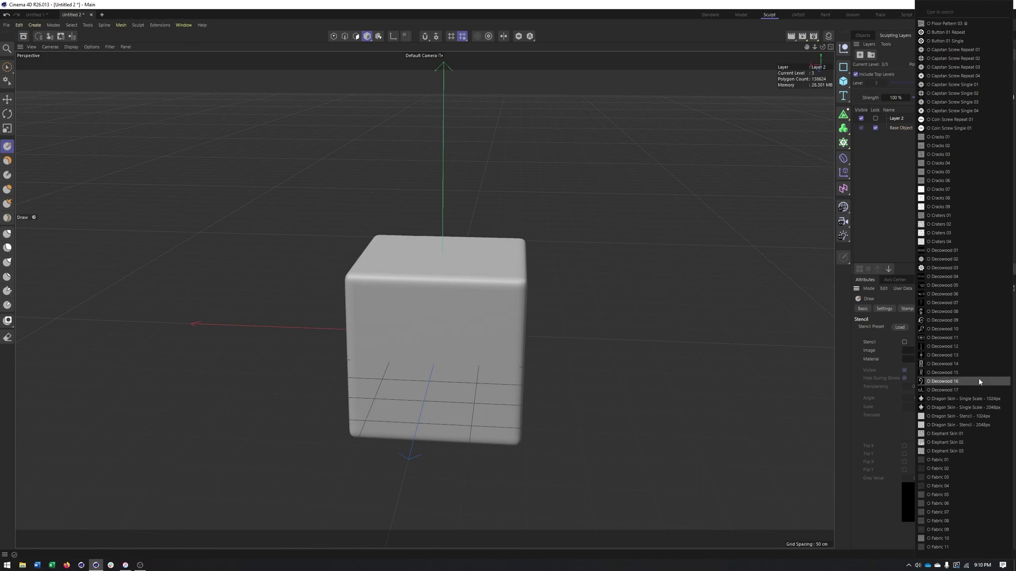
{"action": "mouse_move", "coordinate": [963, 552]}
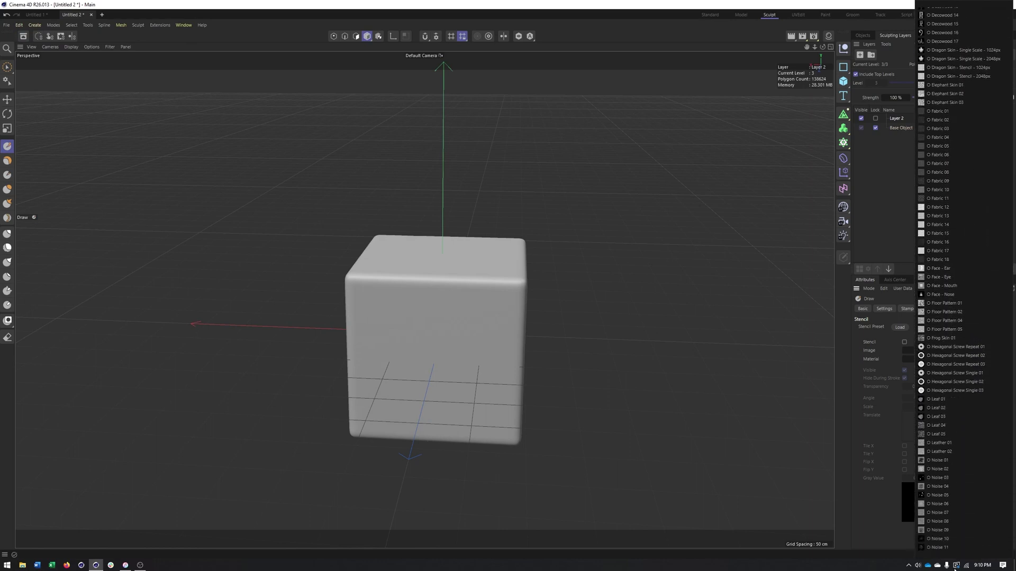
{"action": "scroll", "coordinate": [952, 212], "scroll_direction": "down", "scroll_amount": 8}
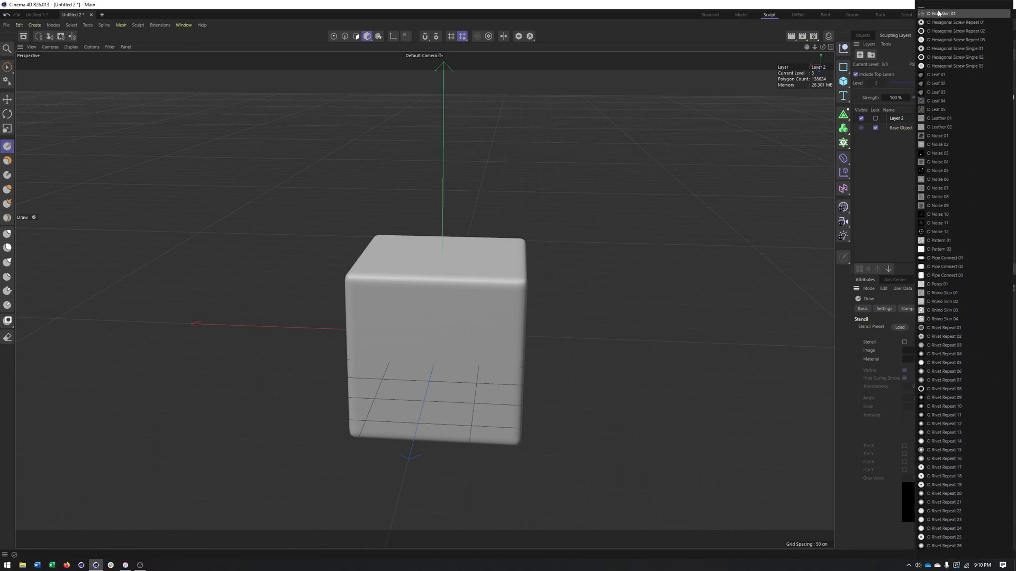
{"action": "mouse_move", "coordinate": [938, 3]}
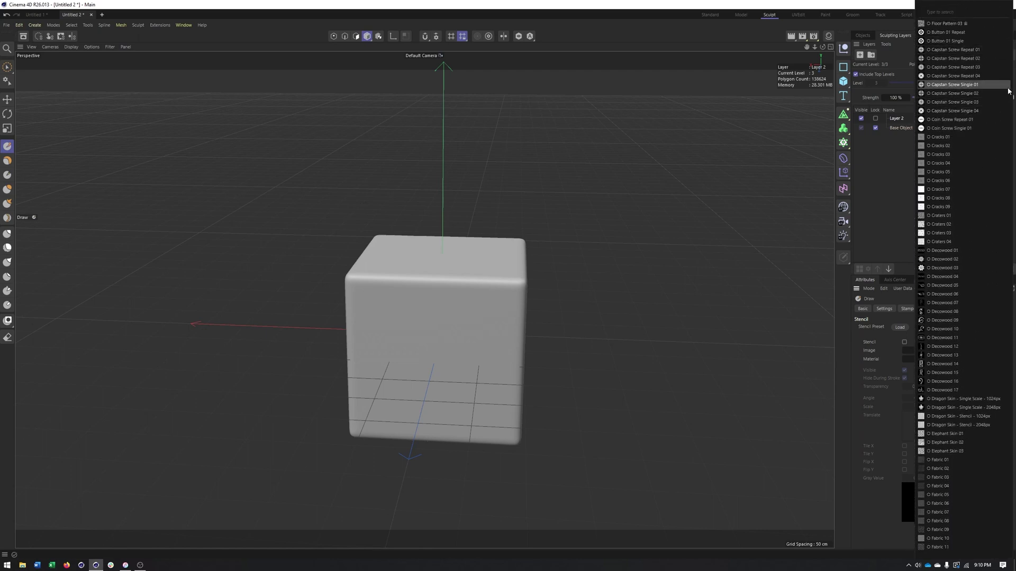
{"action": "left_click", "coordinate": [980, 77]}
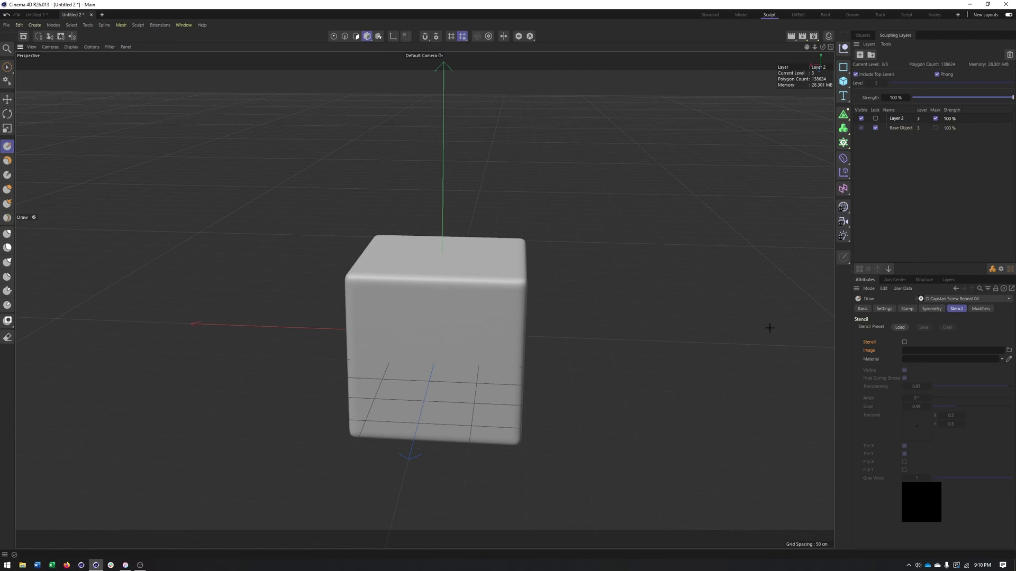
{"action": "left_click", "coordinate": [906, 309]}
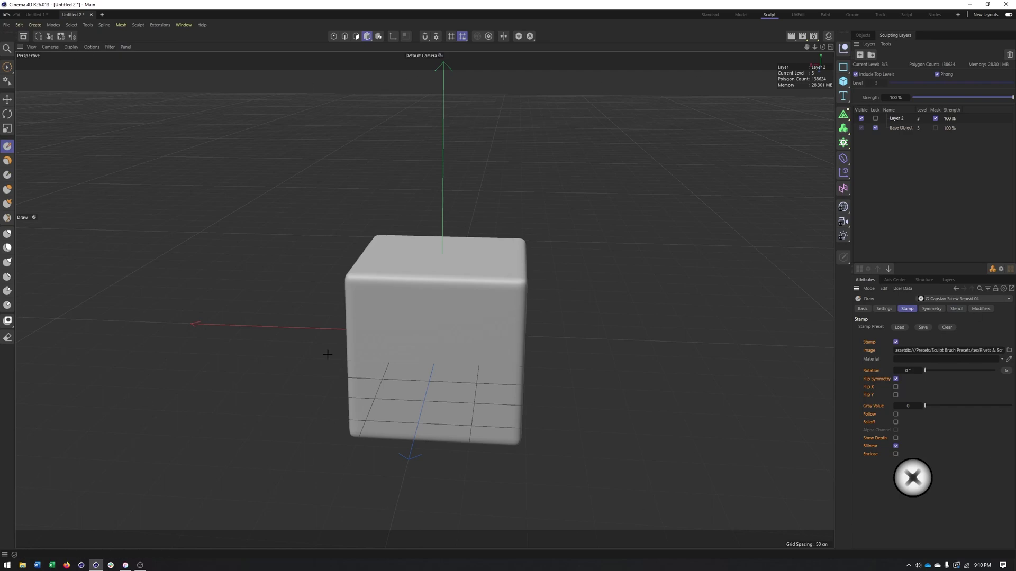
- Try stamping a capstan screw into each of the four corners of the cube's front face on Layer 2
{"action": "mouse_move", "coordinate": [328, 355]}
{"action": "left_mouse_down", "text": "alt"}
{"action": "mouse_move", "coordinate": [356, 351]}
{"action": "mouse_move", "coordinate": [379, 297]}
{"action": "left_mouse_up", "text": "alt"}
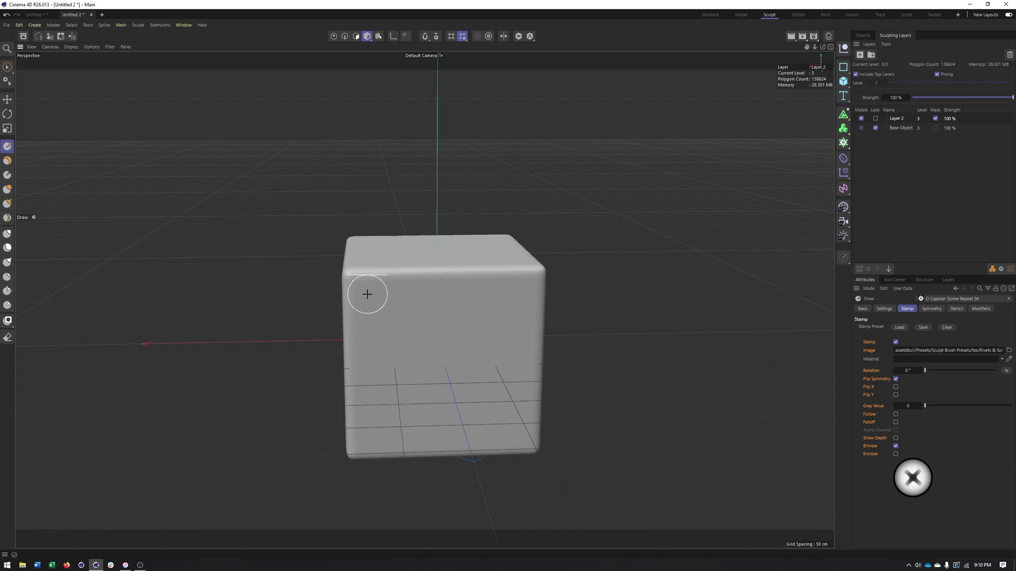
{"action": "left_click", "coordinate": [368, 296]}
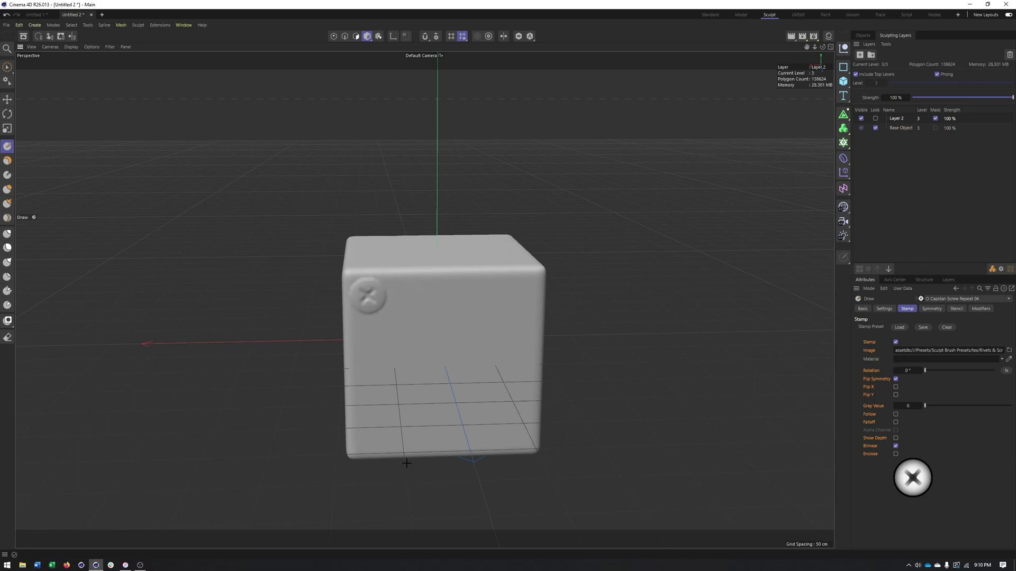
{"action": "left_click", "coordinate": [519, 293]}
{"action": "left_click", "coordinate": [368, 436]}
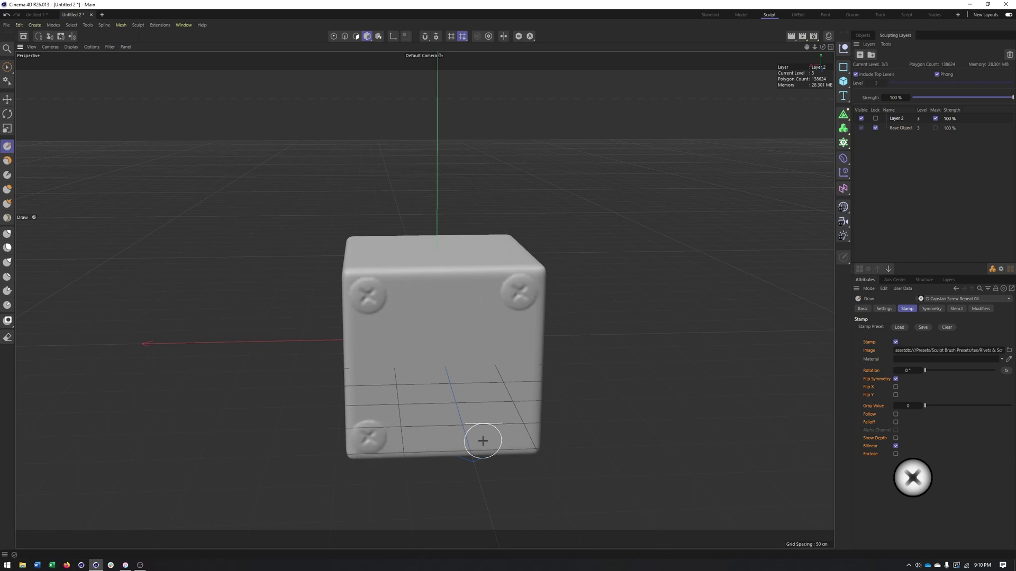
{"action": "left_click", "coordinate": [515, 433]}
{"action": "left_click_drag", "start_coordinate": [411, 352], "coordinate": [413, 290], "text": "alt"}
{"action": "scroll", "coordinate": [326, 280], "scroll_direction": "up", "scroll_amount": 5}
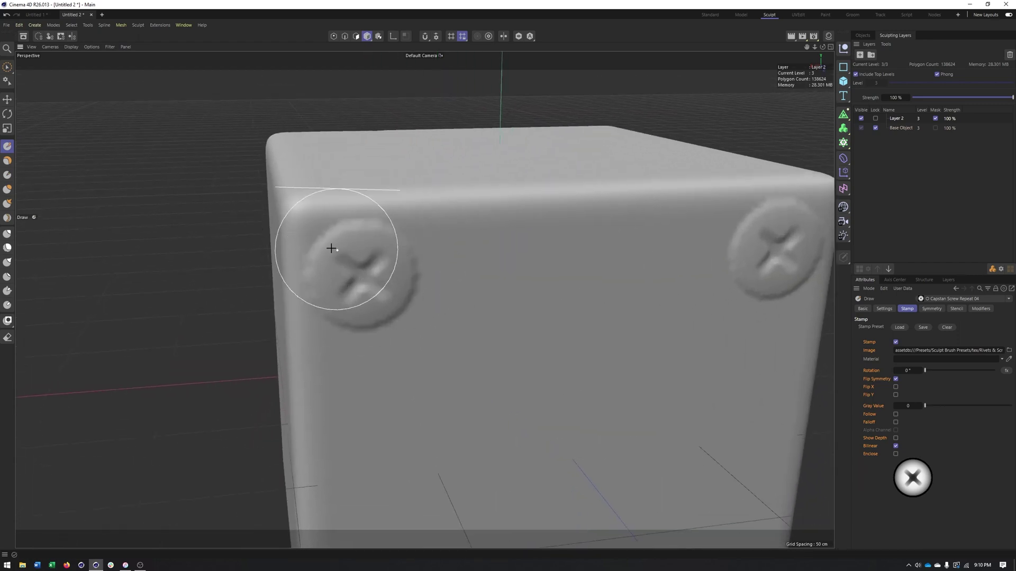
{"action": "scroll", "coordinate": [472, 318], "scroll_direction": "down", "scroll_amount": 8}
{"action": "left_click_drag", "start_coordinate": [544, 415], "coordinate": [474, 373], "text": "alt"}
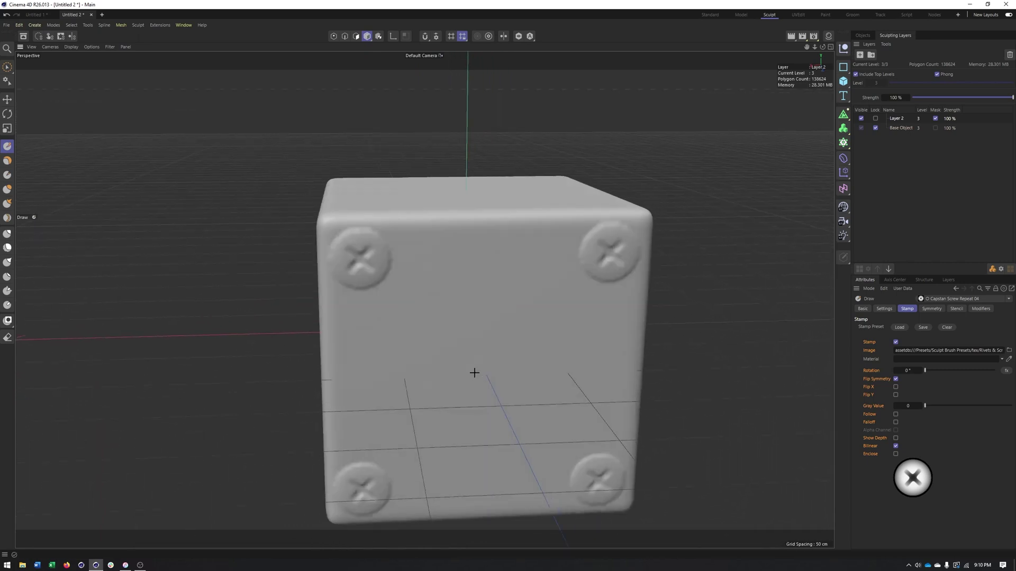
- Delete Layer 2, then subdivide the base object to level 4 and add a new sculpting layer
{"action": "right_click", "coordinate": [896, 120]}
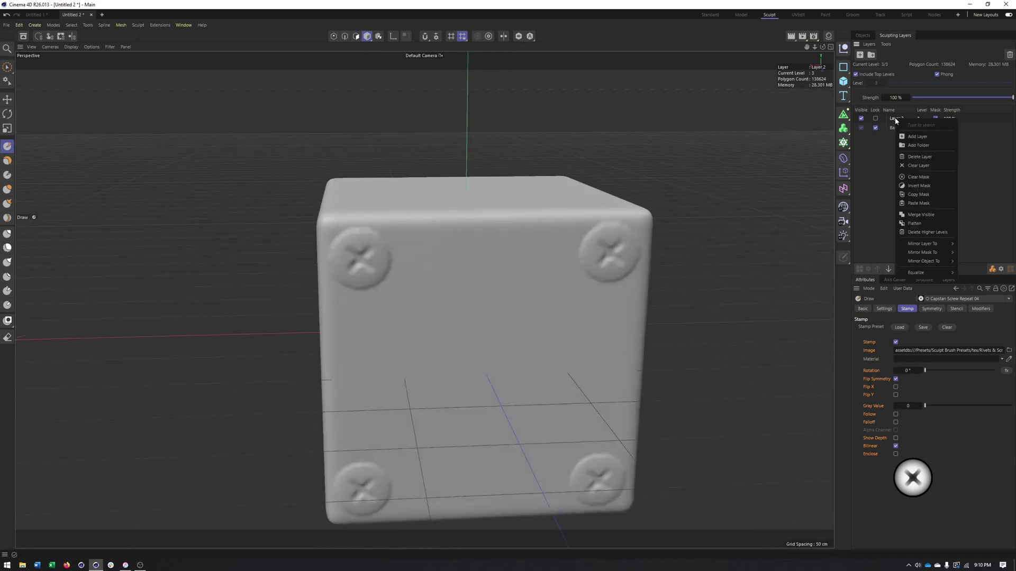
{"action": "left_click", "coordinate": [919, 158]}
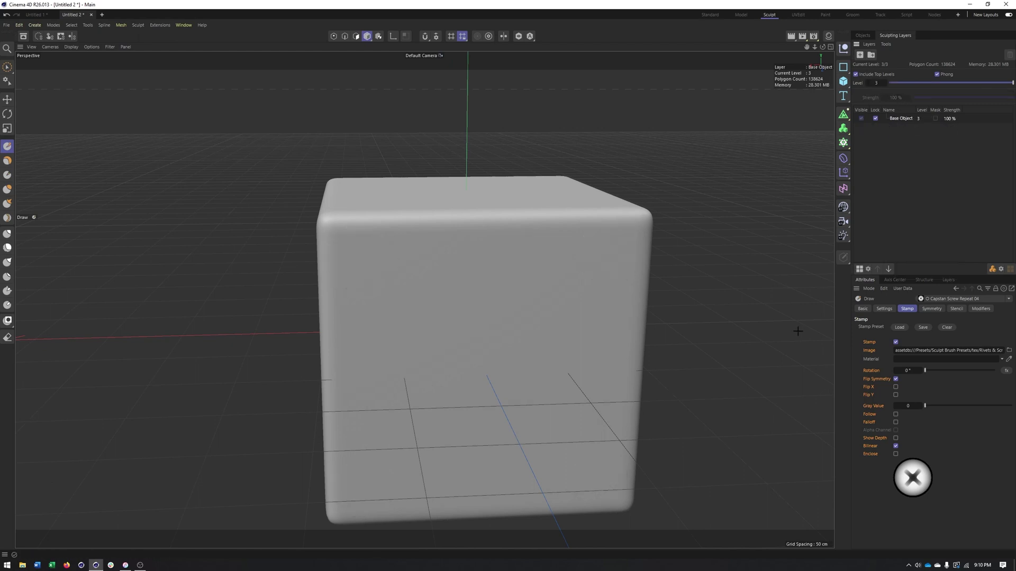
{"action": "left_click", "coordinate": [858, 270]}
{"action": "left_click", "coordinate": [859, 56]}
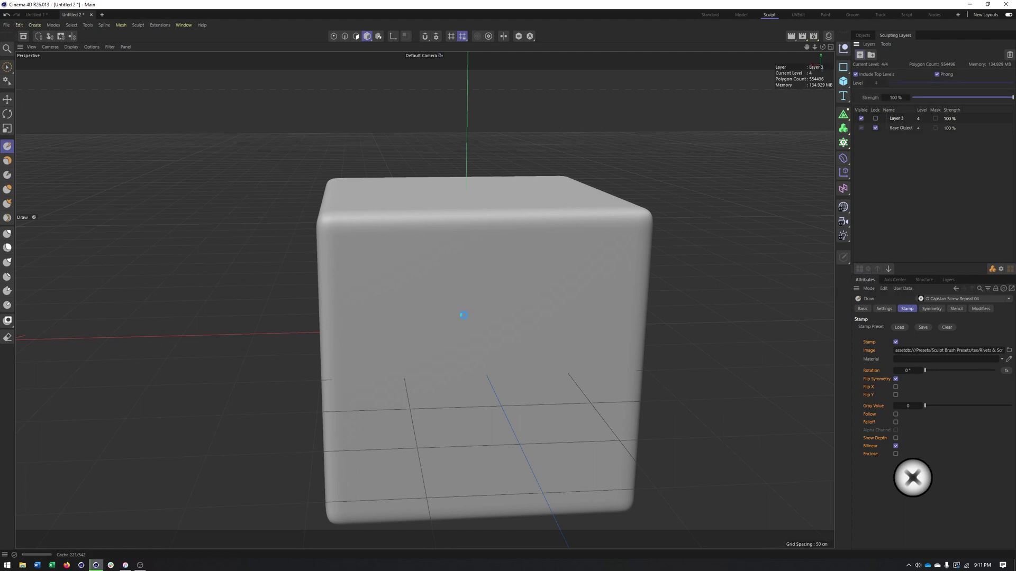
- Stamp a capstan screw into each of the two upper corners of the front face on Layer 3
{"action": "left_click", "coordinate": [360, 259]}
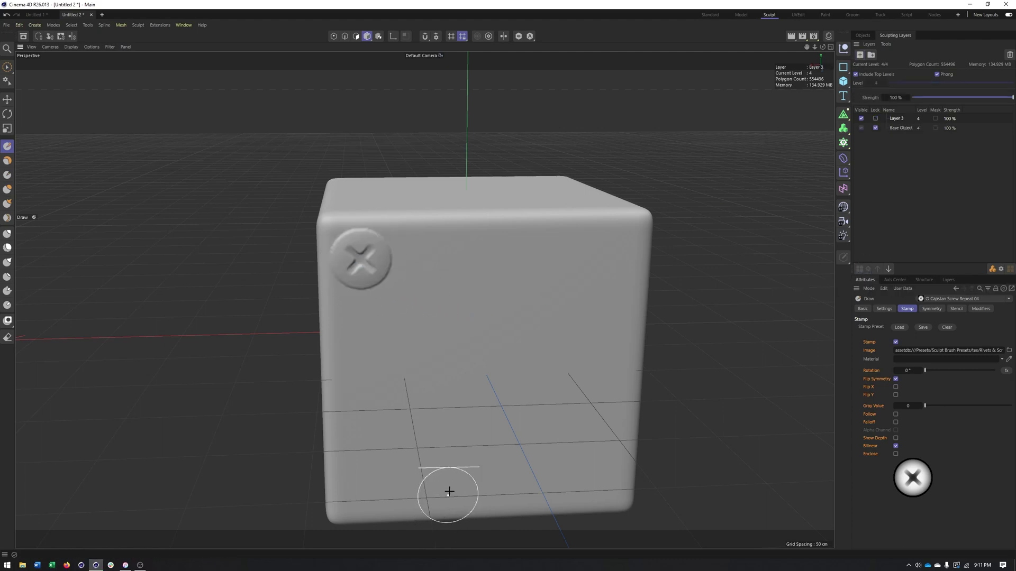
{"action": "left_click", "coordinate": [606, 252]}
{"action": "middle_click_drag", "start_coordinate": [530, 416], "coordinate": [506, 403], "text": "alt"}
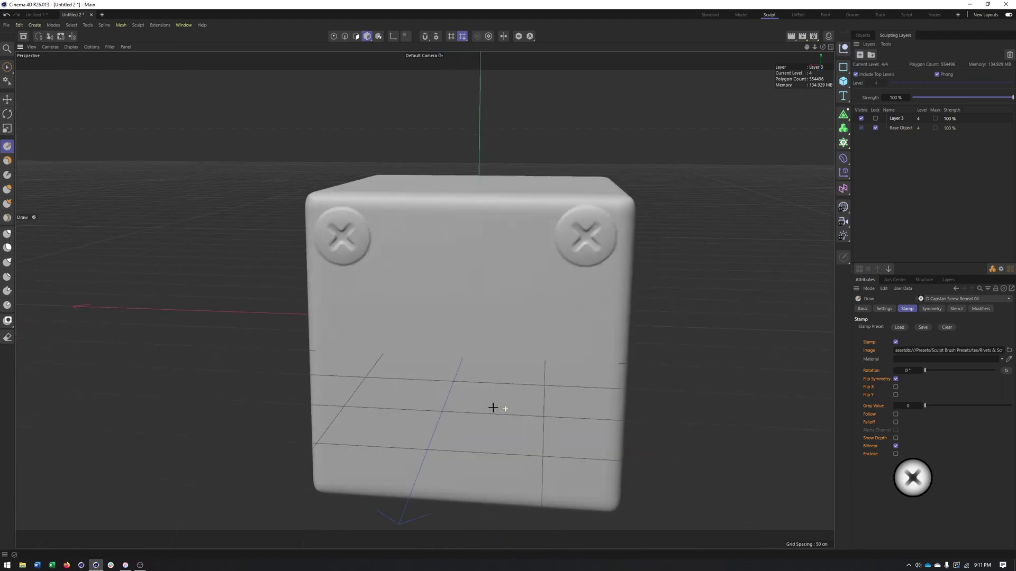
{"action": "left_click_drag", "start_coordinate": [493, 408], "coordinate": [538, 399], "text": "alt"}
- Subdivide the base object to level 5 and add a new sculpting layer placed above Layer 3
{"action": "left_click", "coordinate": [901, 128]}
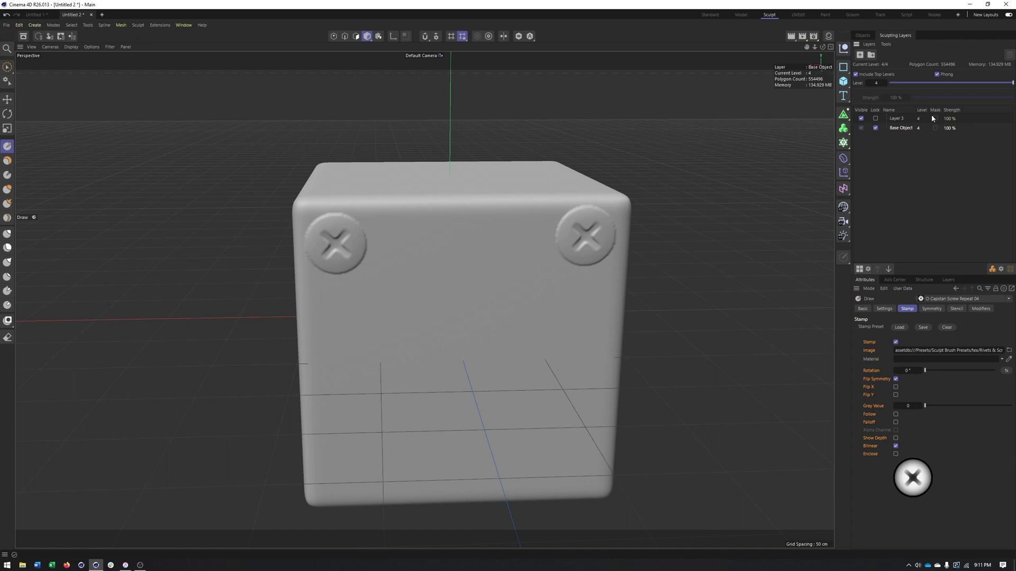
{"action": "left_click", "coordinate": [860, 271]}
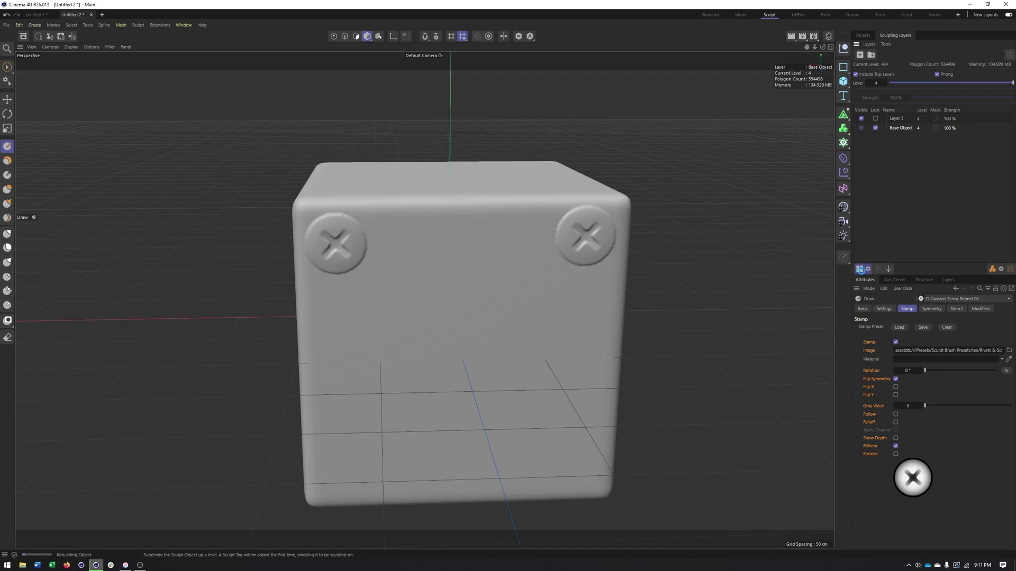
{"action": "left_click", "coordinate": [859, 56]}
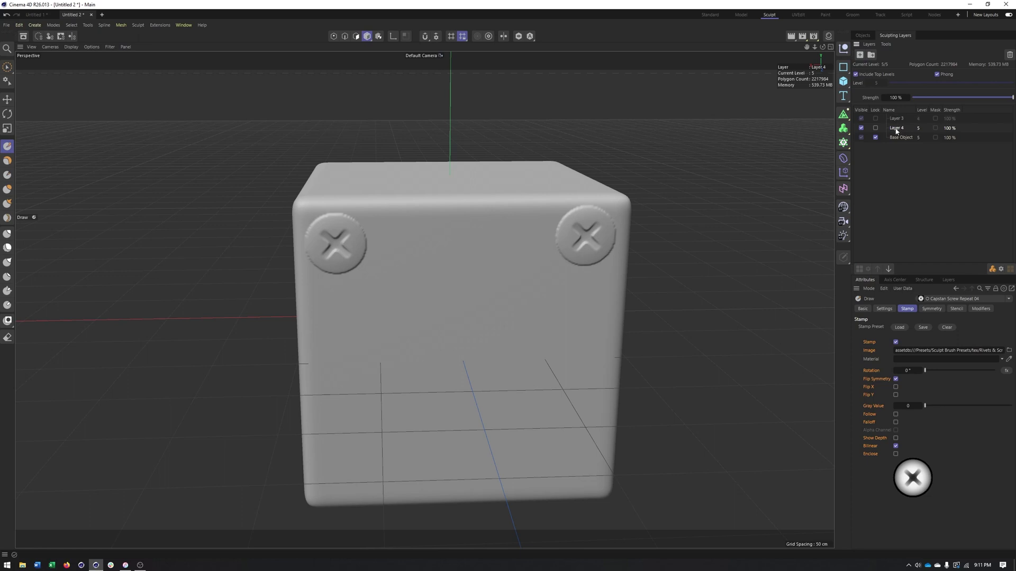
{"action": "left_click_drag", "start_coordinate": [911, 129], "coordinate": [898, 117]}
- Stamp a capstan screw into each of the two lower corners of the front face on Layer 4
{"action": "left_click", "coordinate": [336, 473]}
{"action": "middle_click_drag", "start_coordinate": [461, 448], "coordinate": [440, 325], "text": "alt"}
{"action": "left_click_drag", "start_coordinate": [389, 378], "coordinate": [393, 354], "text": "alt"}
{"action": "left_click", "coordinate": [551, 365]}
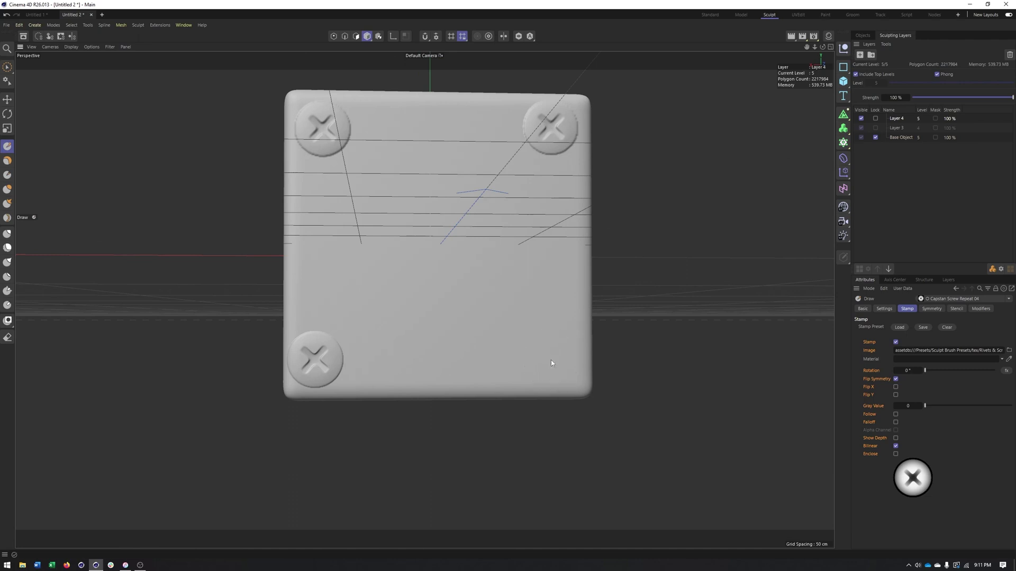
{"action": "left_click_drag", "start_coordinate": [551, 364], "coordinate": [443, 405], "text": "alt"}
{"action": "scroll", "coordinate": [435, 397], "scroll_direction": "down", "scroll_amount": 3}
- Load the Decowood 07 brush preset and stamp its ornament diagonally in the middle of the front face
{"action": "left_click", "coordinate": [1008, 299]}
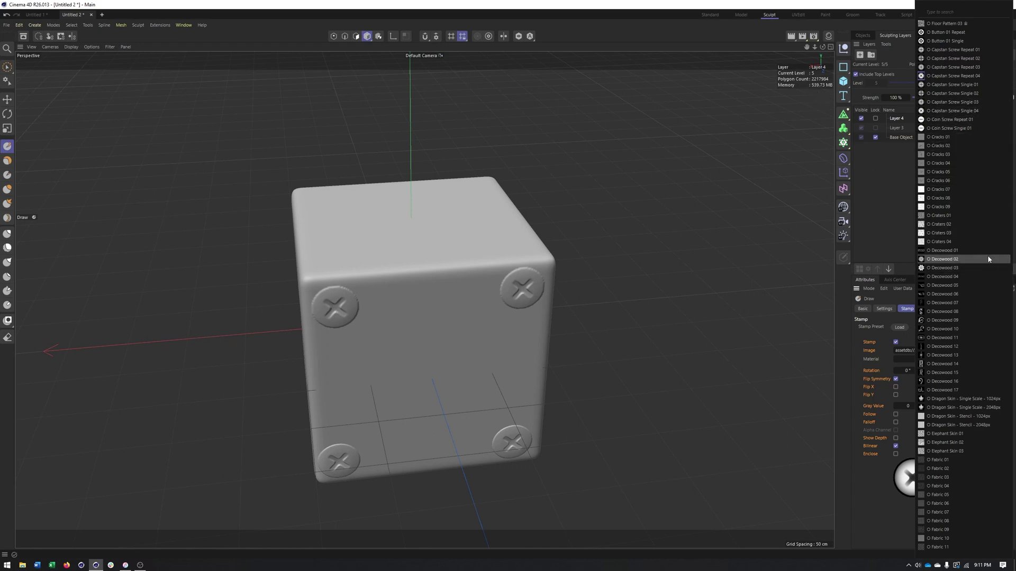
{"action": "left_click", "coordinate": [946, 304]}
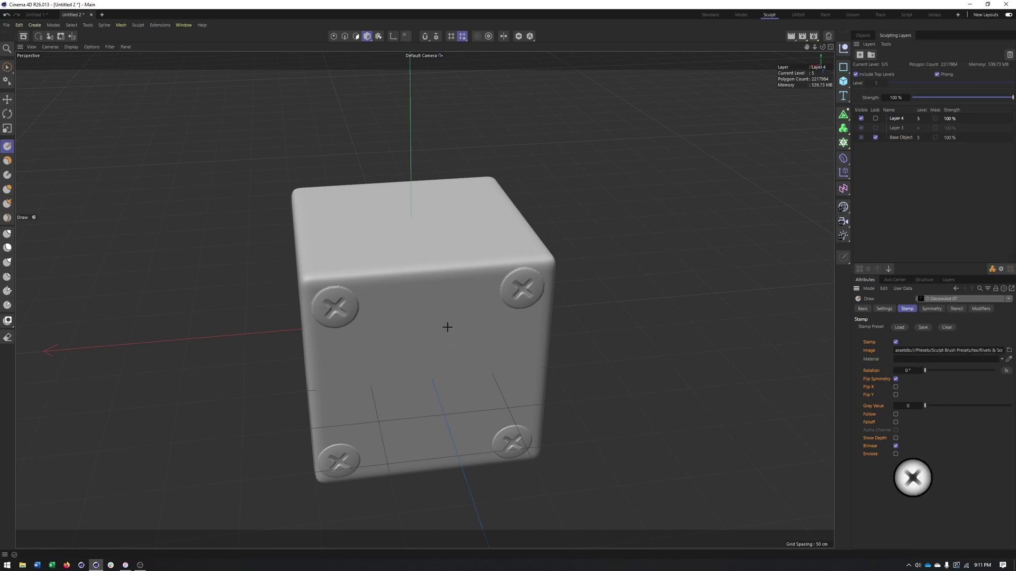
{"action": "left_click_drag", "start_coordinate": [447, 327], "coordinate": [445, 379], "text": "alt"}
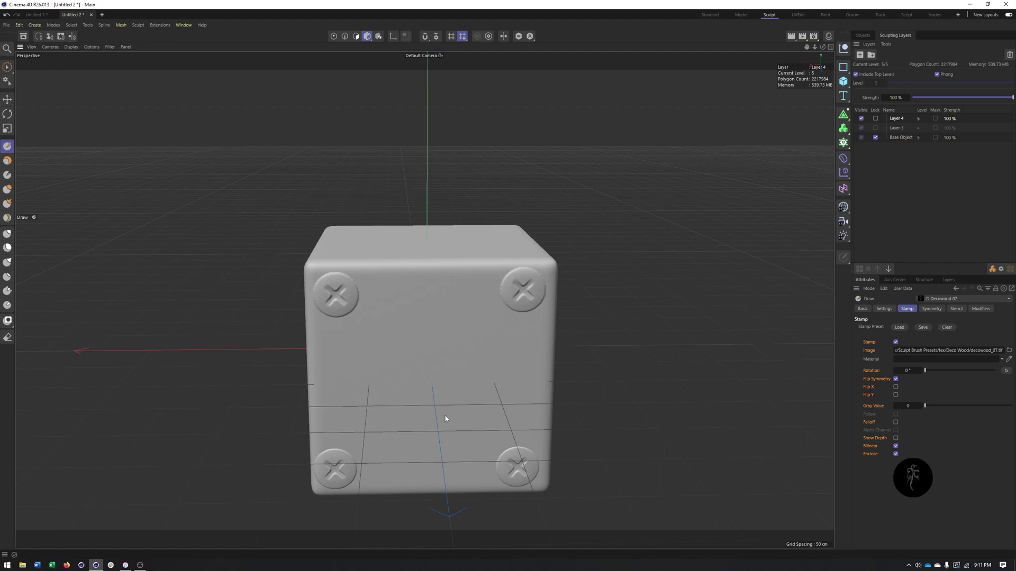
{"action": "middle_click", "coordinate": [446, 355]}
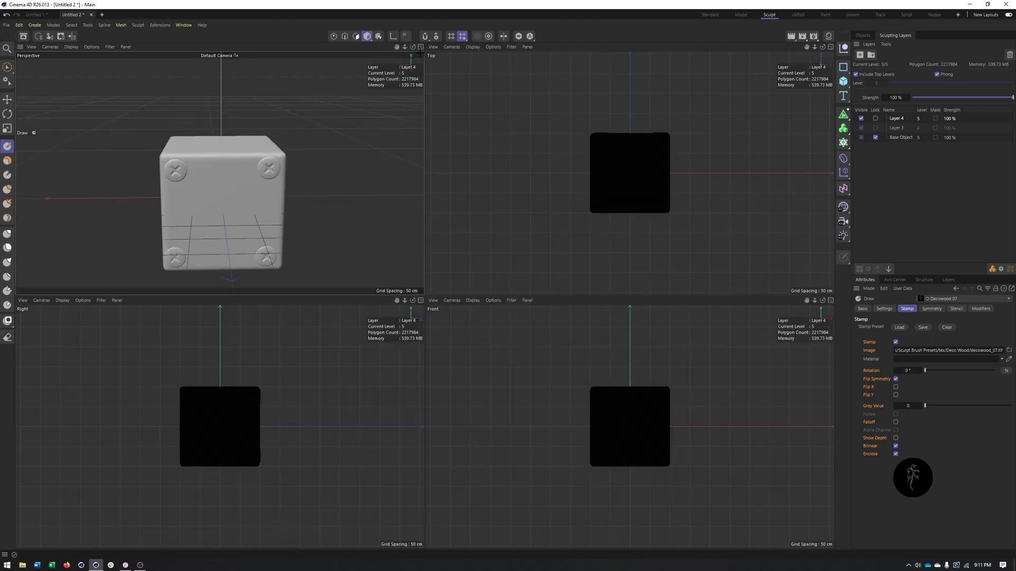
{"action": "left_click", "coordinate": [421, 47]}
{"action": "left_click_drag", "start_coordinate": [434, 405], "coordinate": [431, 294]}
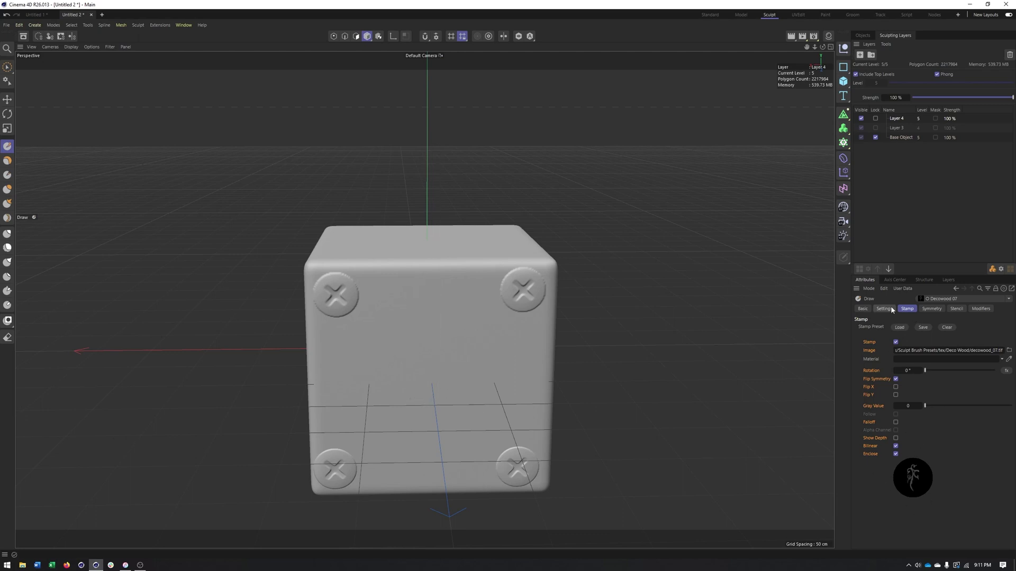
{"action": "mouse_move", "coordinate": [431, 358]}
{"action": "left_mouse_down", "text": "alt"}
{"action": "mouse_move", "coordinate": [474, 380]}
{"action": "mouse_move", "coordinate": [415, 352]}
{"action": "left_mouse_up", "text": "alt"}
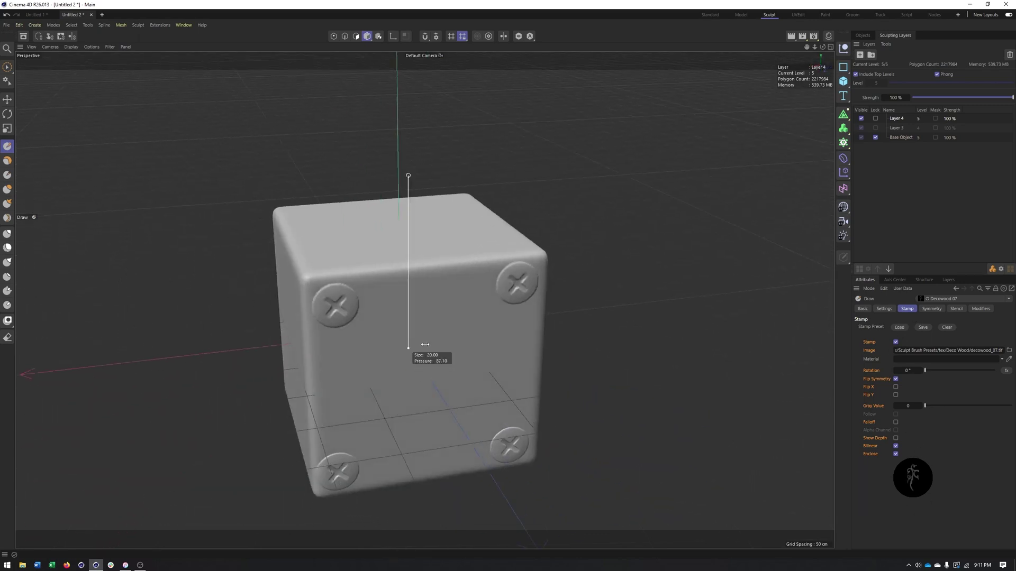
{"action": "left_click_drag", "start_coordinate": [449, 382], "coordinate": [447, 323]}
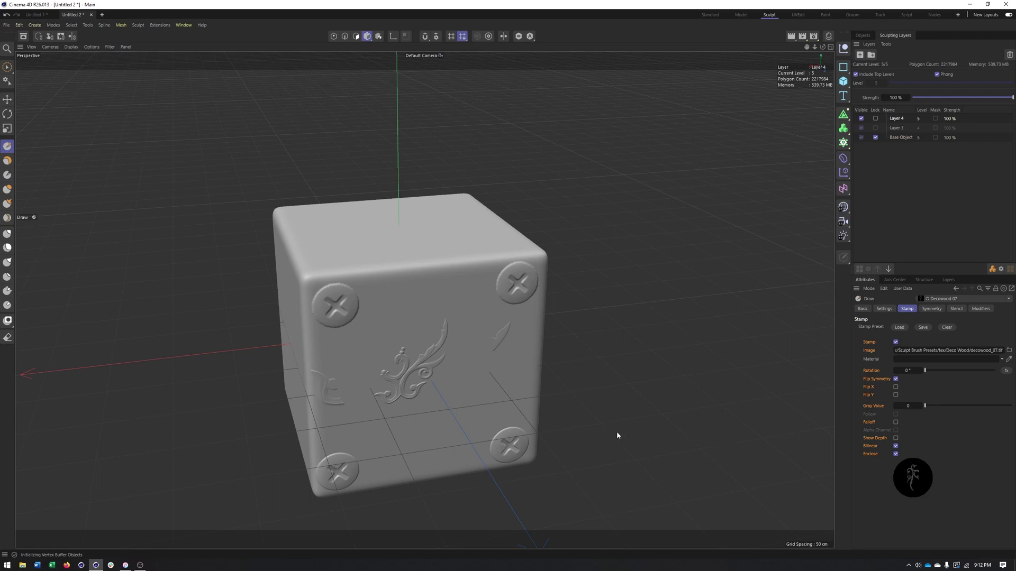
{"action": "mouse_move", "coordinate": [574, 465]}
{"action": "left_mouse_down", "text": "alt"}
{"action": "mouse_move", "coordinate": [549, 469]}
{"action": "mouse_move", "coordinate": [554, 416]}
{"action": "mouse_move", "coordinate": [574, 463]}
{"action": "mouse_move", "coordinate": [564, 462]}
{"action": "left_mouse_up", "text": "alt"}
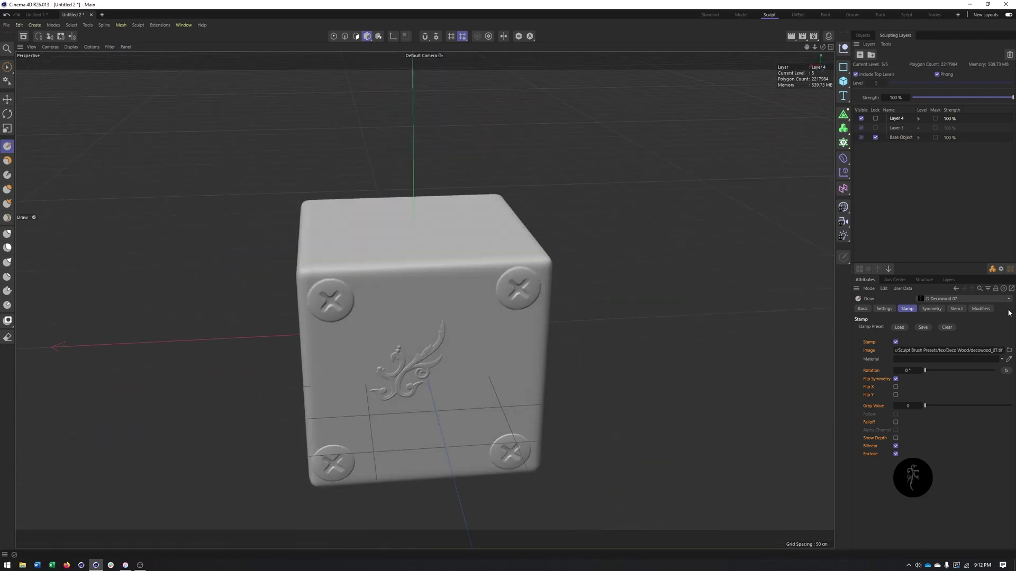
- Load the Dragon Skin - Stencil - 1024px brush preset and display its stencil settings with a blank side of the cube facing the view
{"action": "left_click", "coordinate": [1010, 300]}
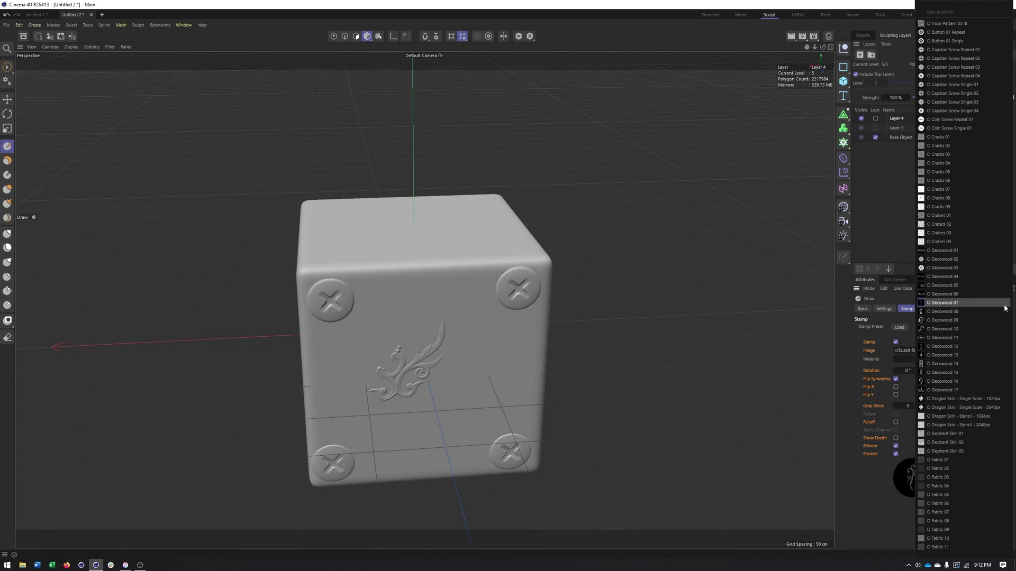
{"action": "left_click", "coordinate": [974, 418]}
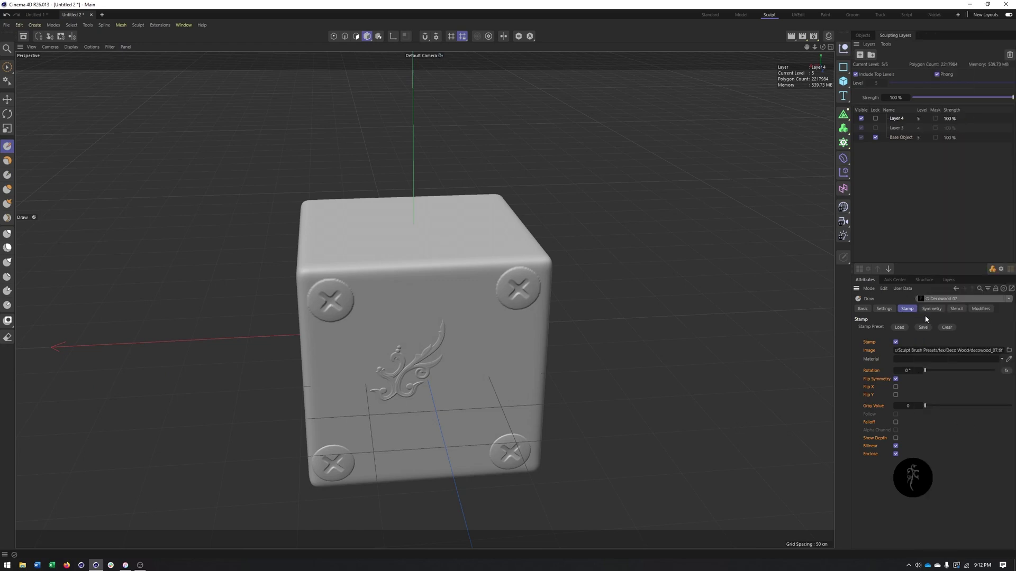
{"action": "key", "text": "ctrl+z"}
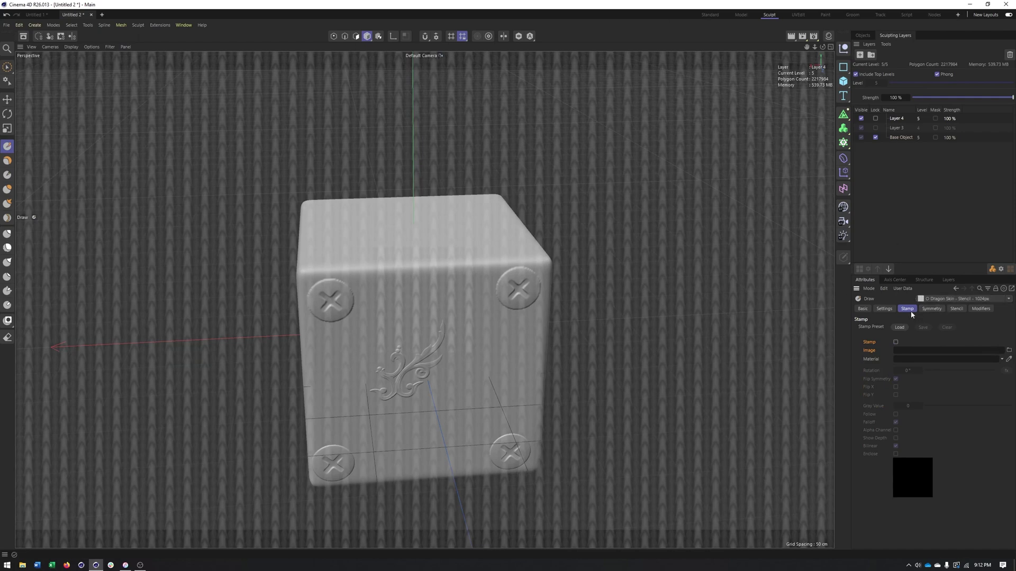
{"action": "left_click_drag", "start_coordinate": [589, 366], "coordinate": [531, 388], "text": "alt"}
{"action": "middle_click_drag", "start_coordinate": [531, 388], "coordinate": [422, 343], "text": "alt"}
{"action": "left_click_drag", "start_coordinate": [422, 342], "coordinate": [415, 327], "text": "alt"}
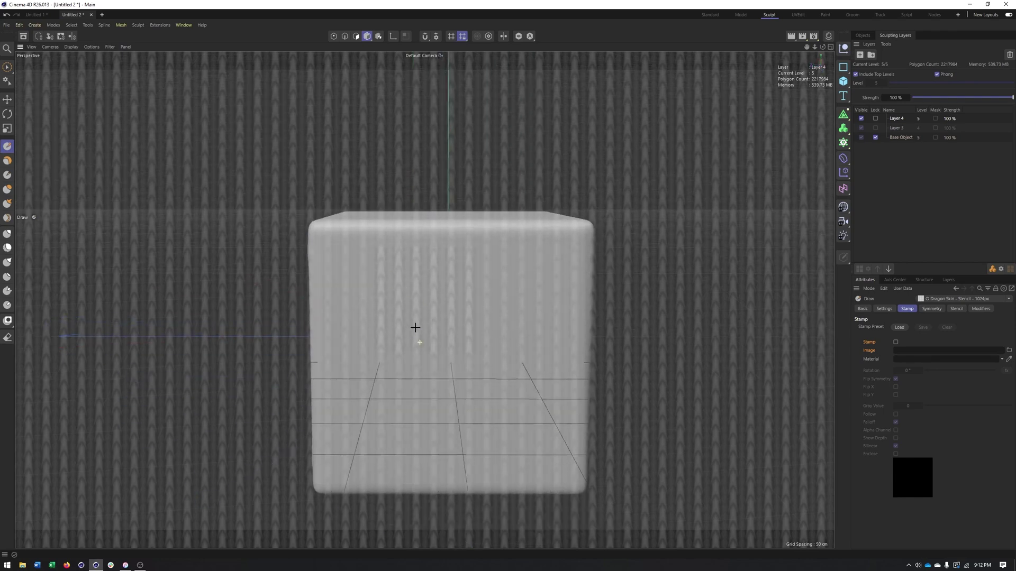
{"action": "left_click", "coordinate": [955, 309]}
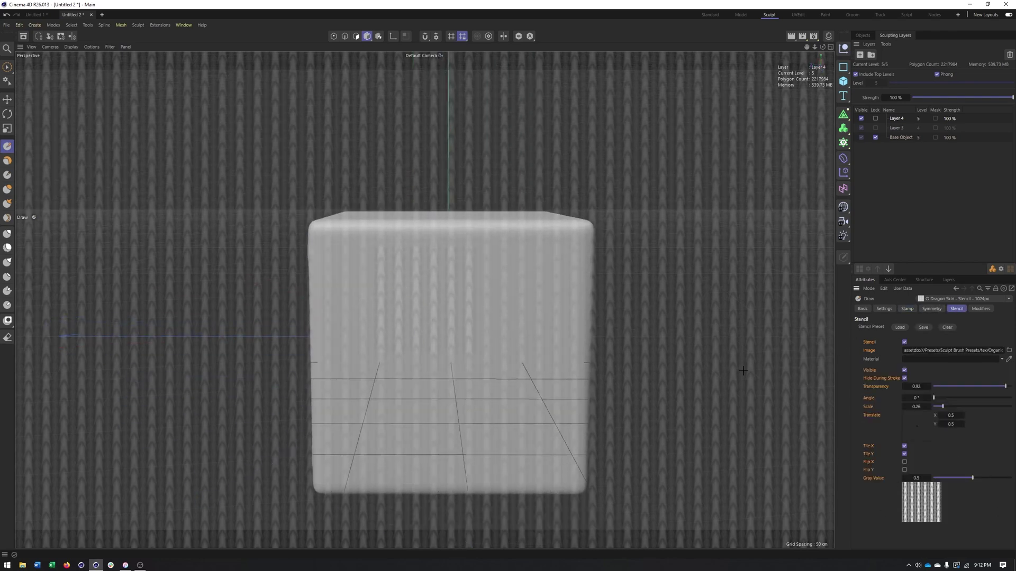
{"action": "left_click_drag", "start_coordinate": [544, 364], "coordinate": [517, 354], "text": "alt"}
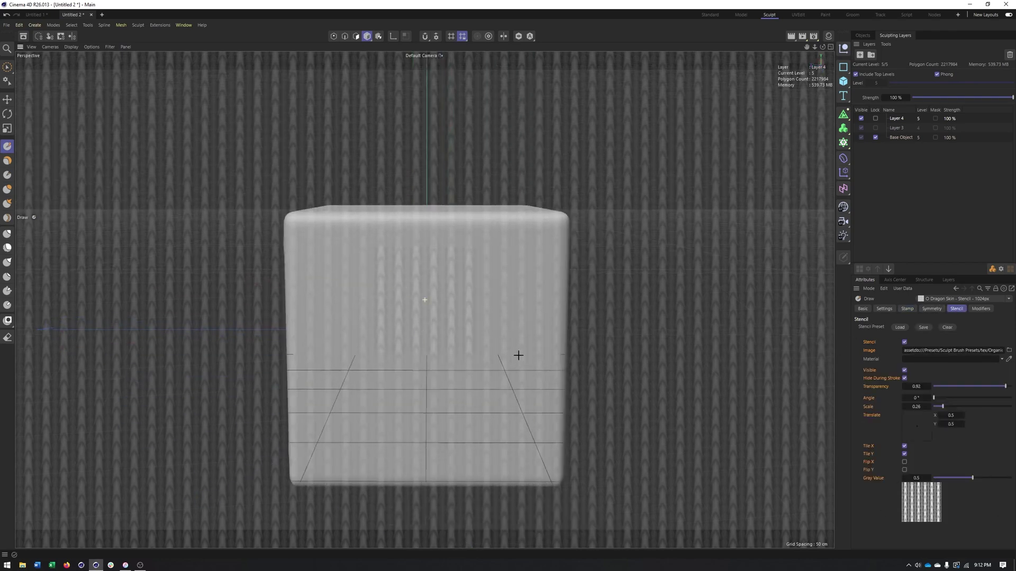
- Set the Dragon Skin stencil's transparency to 0.6 so its pattern shows more strongly over the cube
{"action": "left_click", "coordinate": [964, 297]}
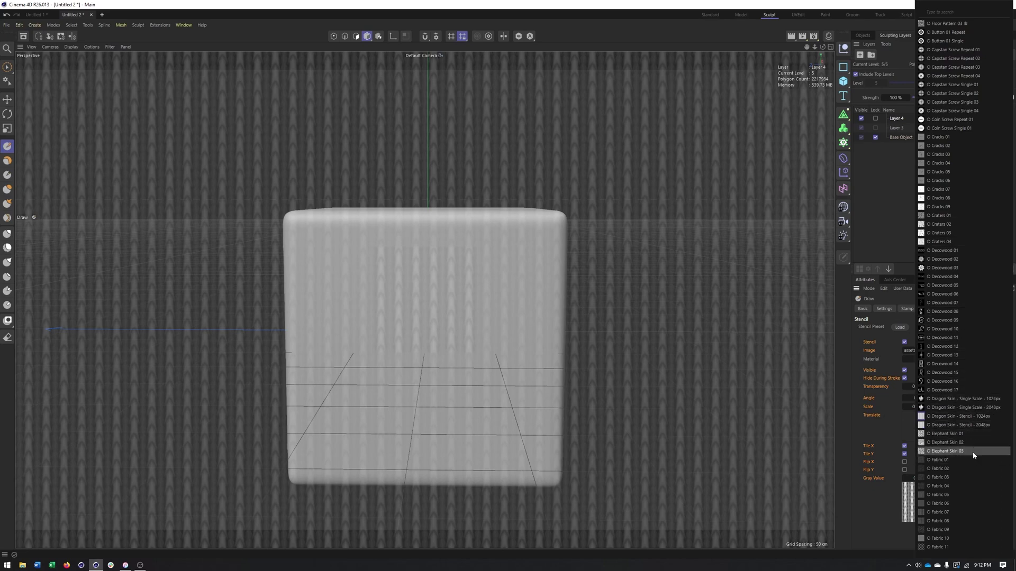
{"action": "left_click", "coordinate": [711, 32]}
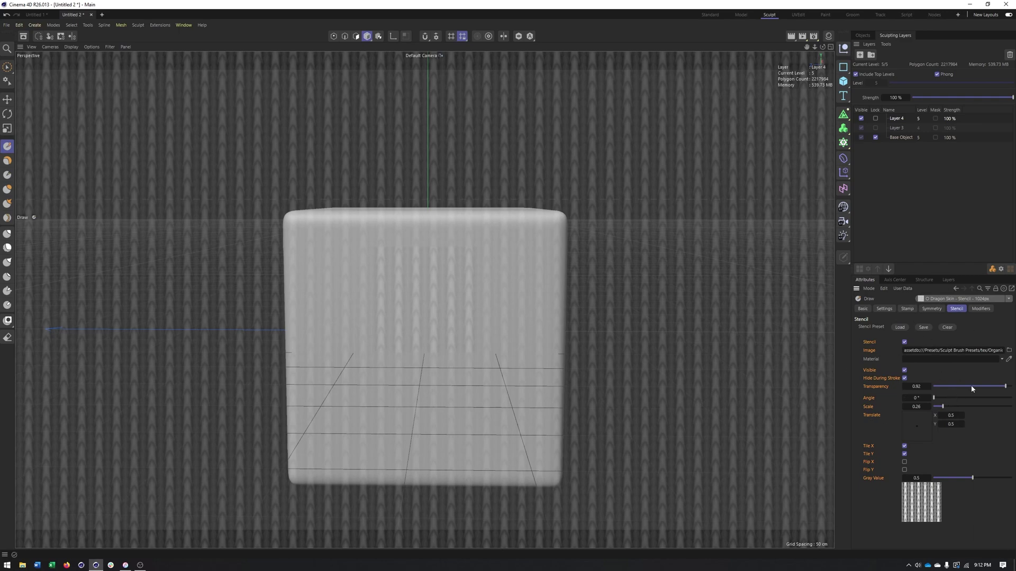
{"action": "left_click_drag", "start_coordinate": [971, 389], "coordinate": [961, 391]}
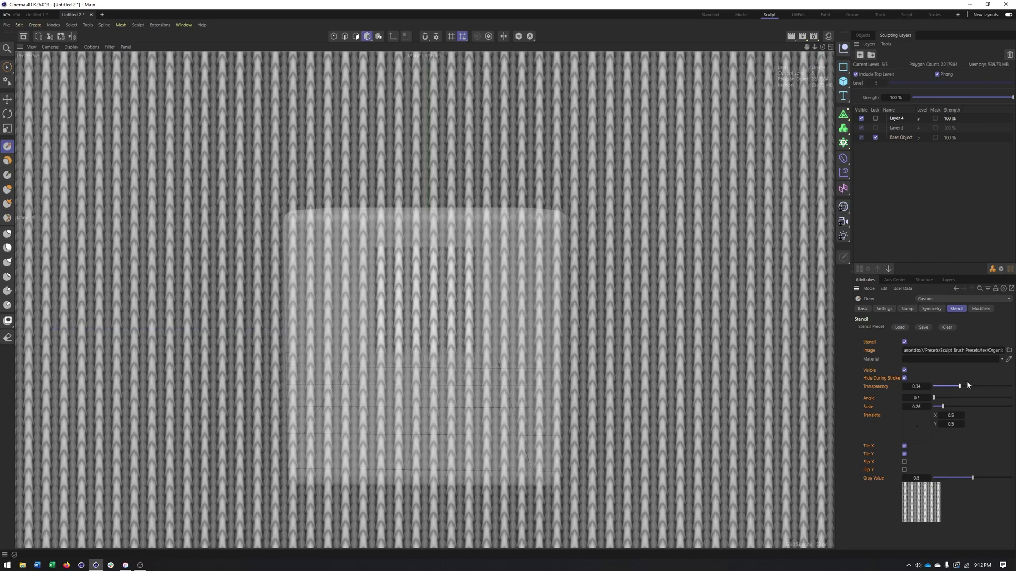
{"action": "left_click", "coordinate": [980, 386]}
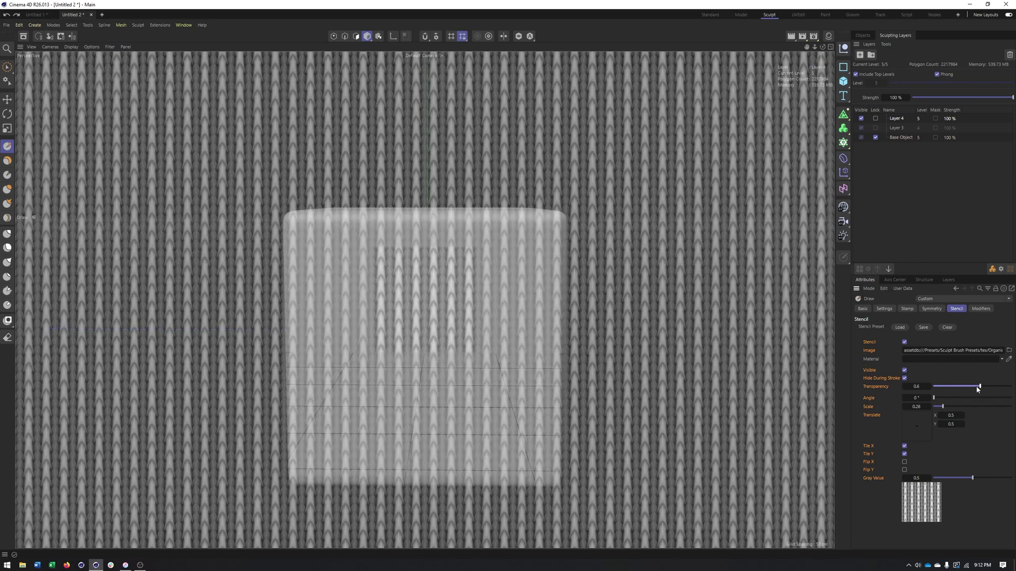
{"action": "middle_click", "coordinate": [268, 317]}
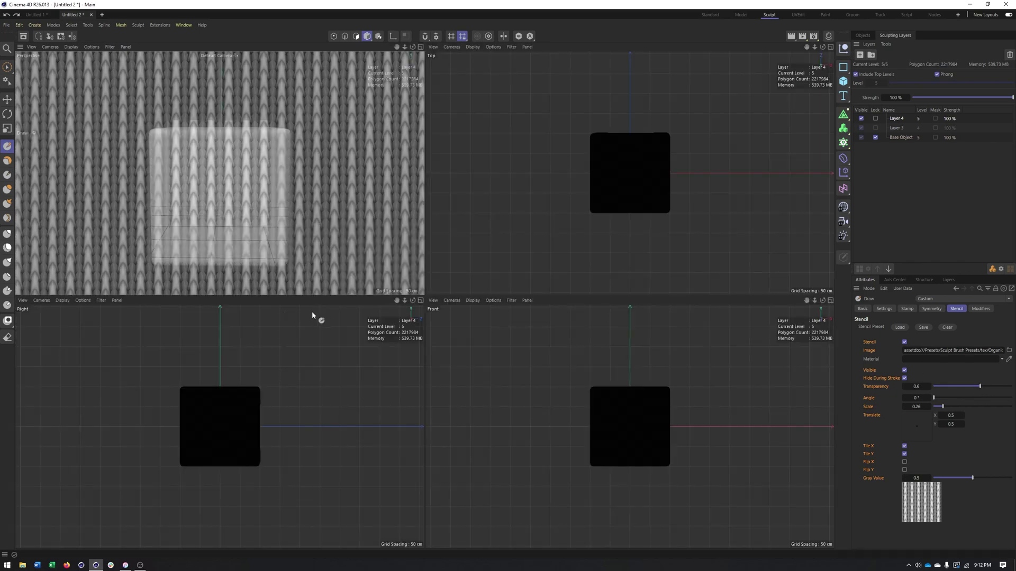
{"action": "middle_click", "coordinate": [326, 220]}
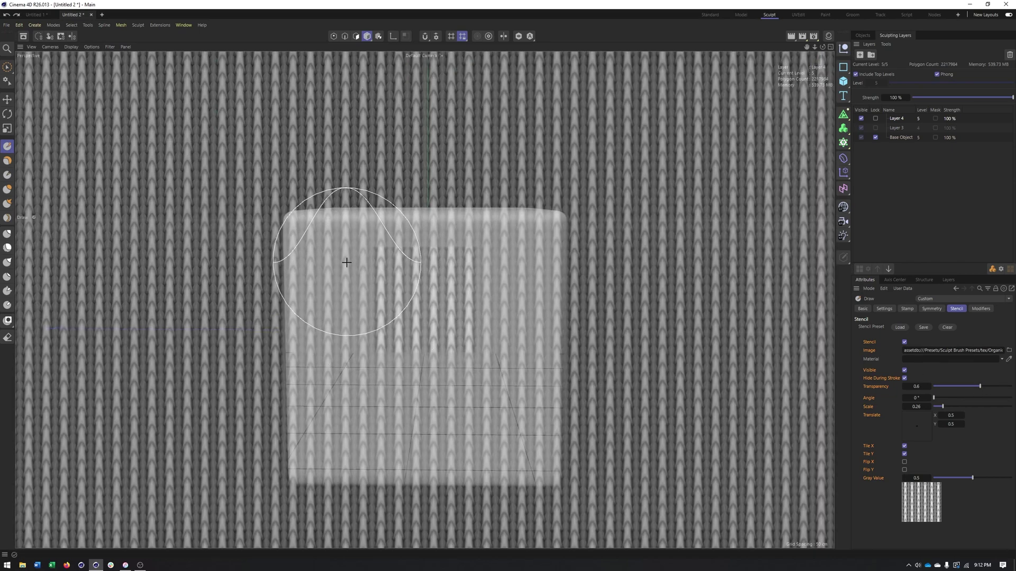
- Brush the dragon skin scales through the stencil across the whole front face of the cube on Layer 4
{"action": "left_click_drag", "start_coordinate": [347, 262], "coordinate": [410, 268]}
{"action": "mouse_move", "coordinate": [541, 276]}
{"action": "left_mouse_down"}
{"action": "mouse_move", "coordinate": [526, 444]}
{"action": "mouse_move", "coordinate": [511, 454]}
{"action": "left_mouse_up"}
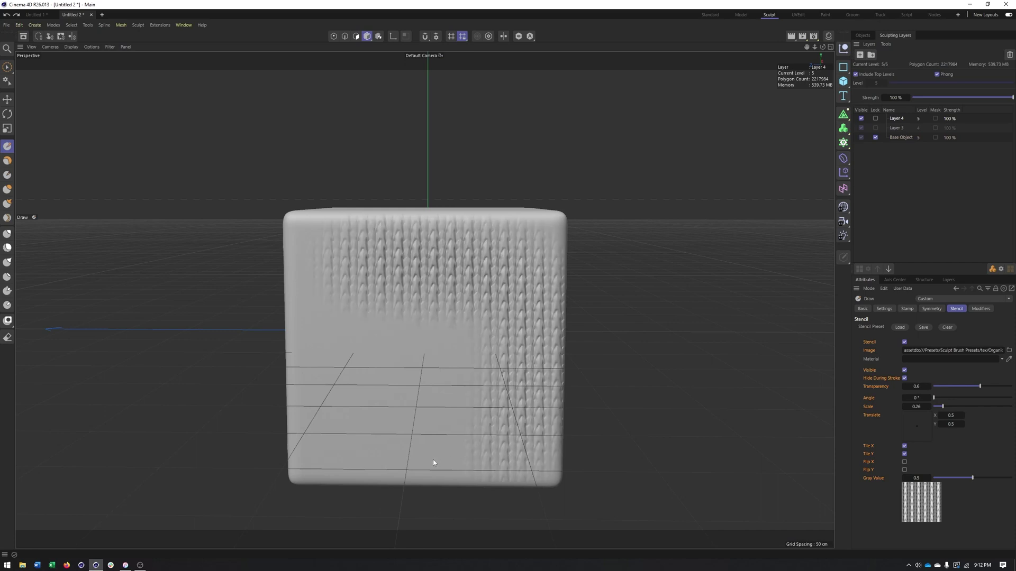
{"action": "left_click_drag", "start_coordinate": [329, 464], "coordinate": [283, 459]}
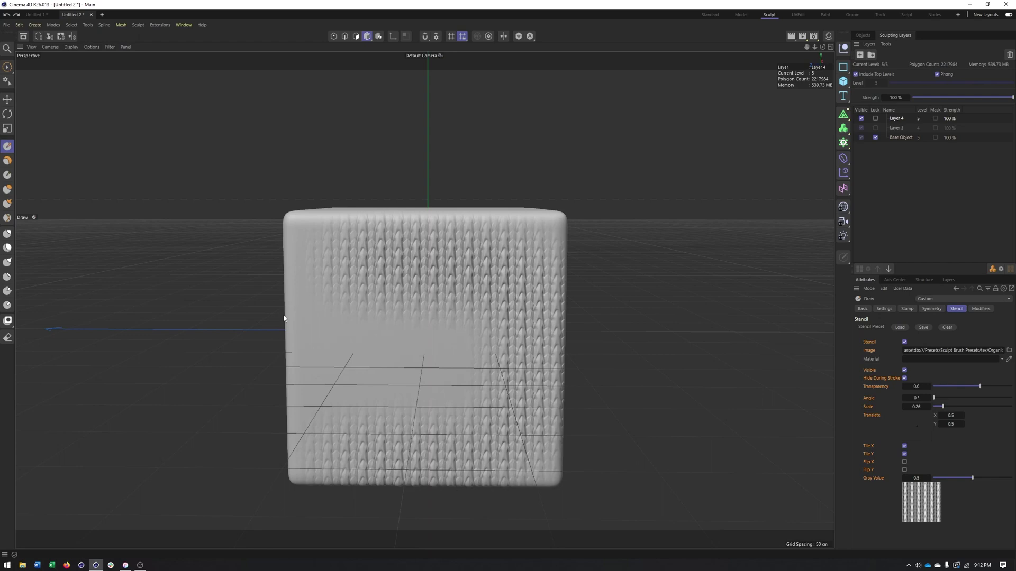
{"action": "left_click_drag", "start_coordinate": [284, 318], "coordinate": [311, 279]}
{"action": "mouse_move", "coordinate": [316, 436]}
{"action": "left_mouse_down"}
{"action": "mouse_move", "coordinate": [341, 332]}
{"action": "mouse_move", "coordinate": [394, 362]}
{"action": "mouse_move", "coordinate": [457, 379]}
{"action": "left_mouse_up"}
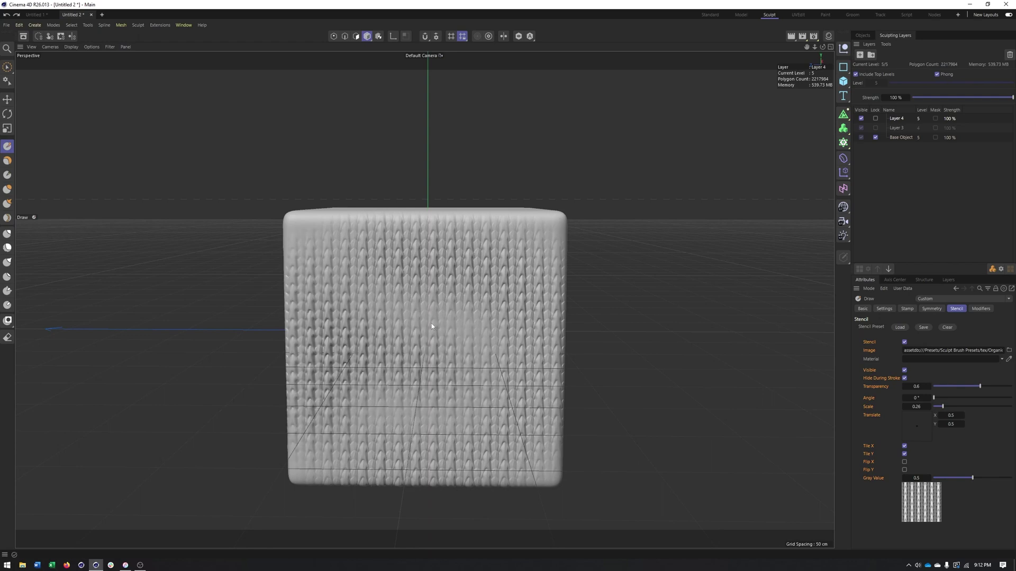
{"action": "left_click_drag", "start_coordinate": [431, 324], "coordinate": [458, 345]}
- Brush the stencil's scales over part of the cube's top face and across its front edge
{"action": "mouse_move", "coordinate": [433, 282]}
{"action": "left_mouse_down", "text": "alt"}
{"action": "mouse_move", "coordinate": [451, 312]}
{"action": "mouse_move", "coordinate": [431, 370]}
{"action": "mouse_move", "coordinate": [478, 245]}
{"action": "mouse_move", "coordinate": [462, 343]}
{"action": "mouse_move", "coordinate": [447, 358]}
{"action": "left_mouse_up", "text": "alt"}
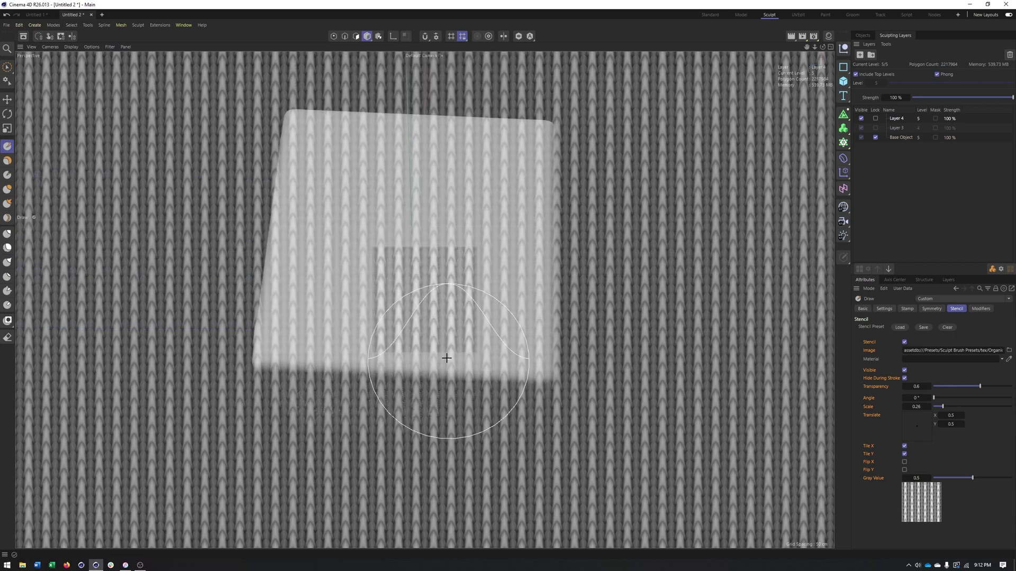
{"action": "mouse_move", "coordinate": [447, 359]}
{"action": "right_mouse_down", "text": "alt"}
{"action": "mouse_move", "coordinate": [408, 272]}
{"action": "mouse_move", "coordinate": [522, 245]}
{"action": "mouse_move", "coordinate": [368, 267]}
{"action": "right_mouse_up", "text": "alt"}
{"action": "mouse_move", "coordinate": [368, 232]}
{"action": "left_mouse_down"}
{"action": "mouse_move", "coordinate": [371, 240]}
{"action": "mouse_move", "coordinate": [379, 225]}
{"action": "mouse_move", "coordinate": [430, 290]}
{"action": "mouse_move", "coordinate": [339, 325]}
{"action": "left_mouse_up"}
{"action": "mouse_move", "coordinate": [485, 325]}
{"action": "left_mouse_down"}
{"action": "mouse_move", "coordinate": [460, 331]}
{"action": "mouse_move", "coordinate": [395, 317]}
{"action": "left_mouse_up"}
{"action": "left_click_drag", "start_coordinate": [441, 348], "coordinate": [447, 279], "text": "alt"}
{"action": "left_click_drag", "start_coordinate": [329, 331], "coordinate": [507, 337]}
{"action": "left_click_drag", "start_coordinate": [408, 469], "coordinate": [448, 465]}
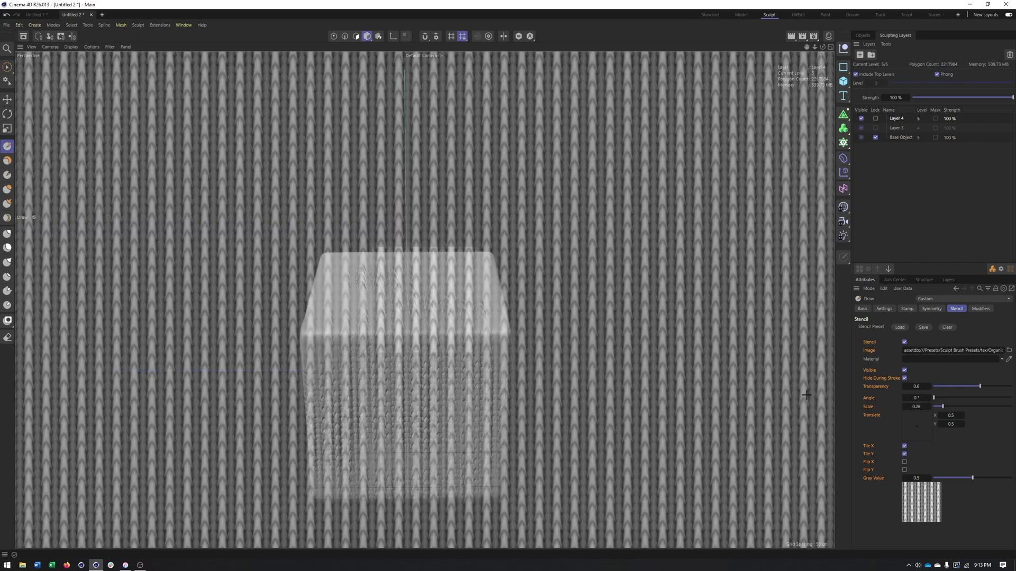
- Clear the stencil from the Draw brush
{"action": "middle_click_drag", "start_coordinate": [600, 391], "coordinate": [611, 364], "text": "alt"}
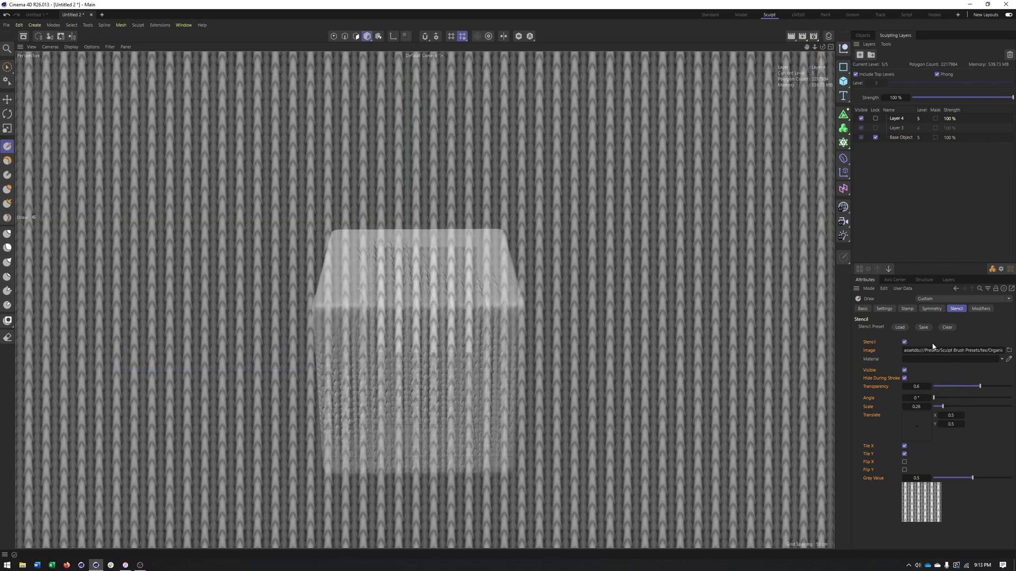
{"action": "left_click", "coordinate": [948, 327]}
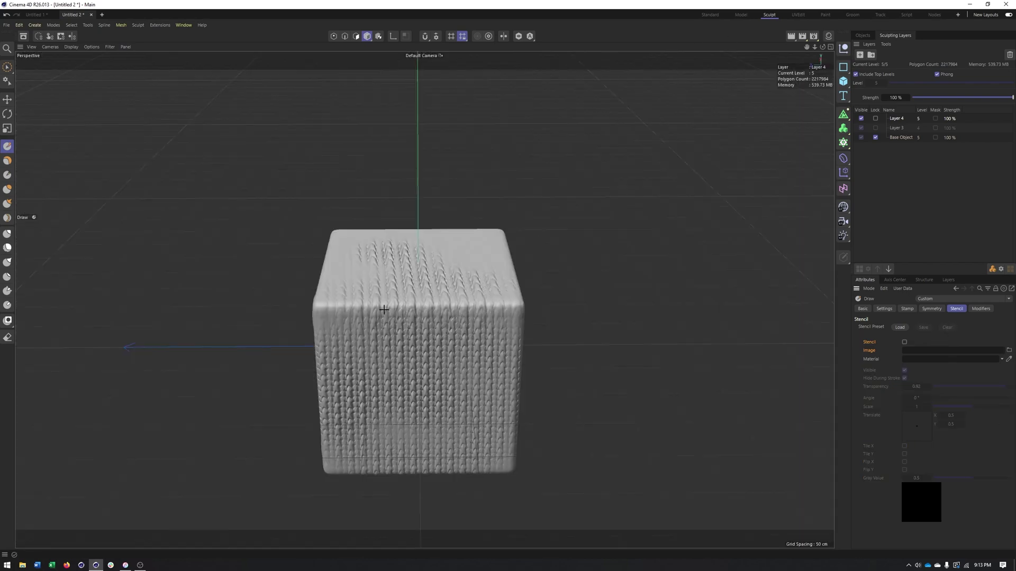
- Examine the sculpted scales up close on the cube's front face, top edge and top face
{"action": "left_click_drag", "start_coordinate": [384, 309], "coordinate": [390, 292], "text": "alt"}
{"action": "right_click_drag", "start_coordinate": [390, 293], "coordinate": [414, 297], "text": "alt"}
{"action": "left_click_drag", "start_coordinate": [413, 296], "coordinate": [399, 372], "text": "alt"}
{"action": "right_click_drag", "start_coordinate": [399, 372], "coordinate": [499, 357], "text": "alt"}
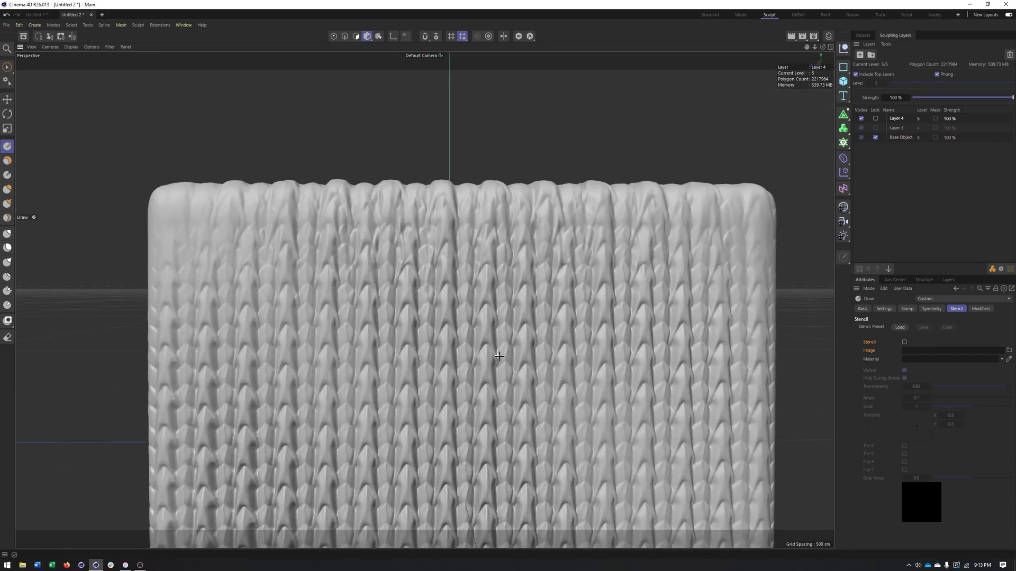
{"action": "left_click_drag", "start_coordinate": [499, 357], "coordinate": [502, 396], "text": "alt"}
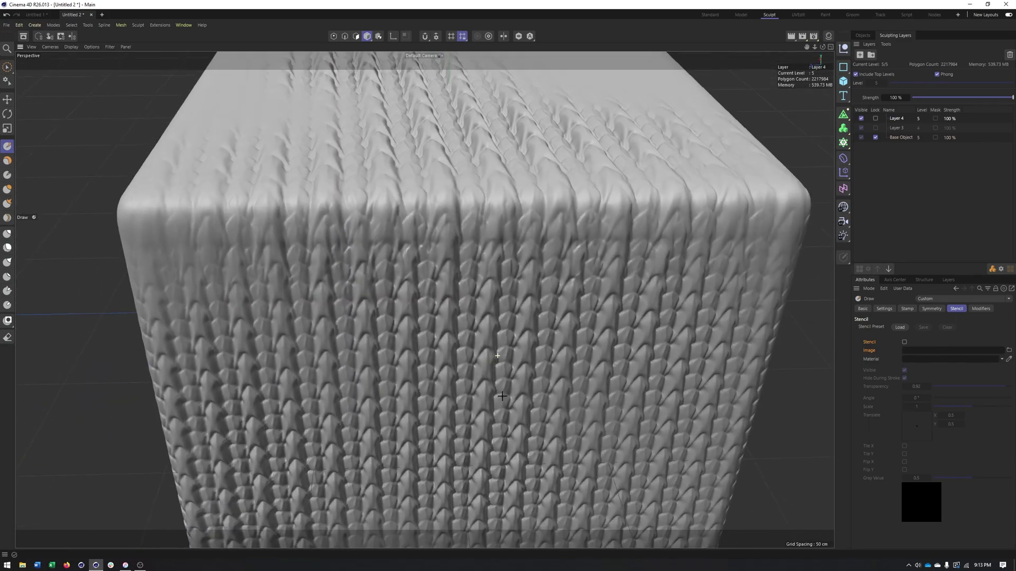
{"action": "middle_click_drag", "start_coordinate": [515, 169], "coordinate": [483, 313], "text": "alt"}
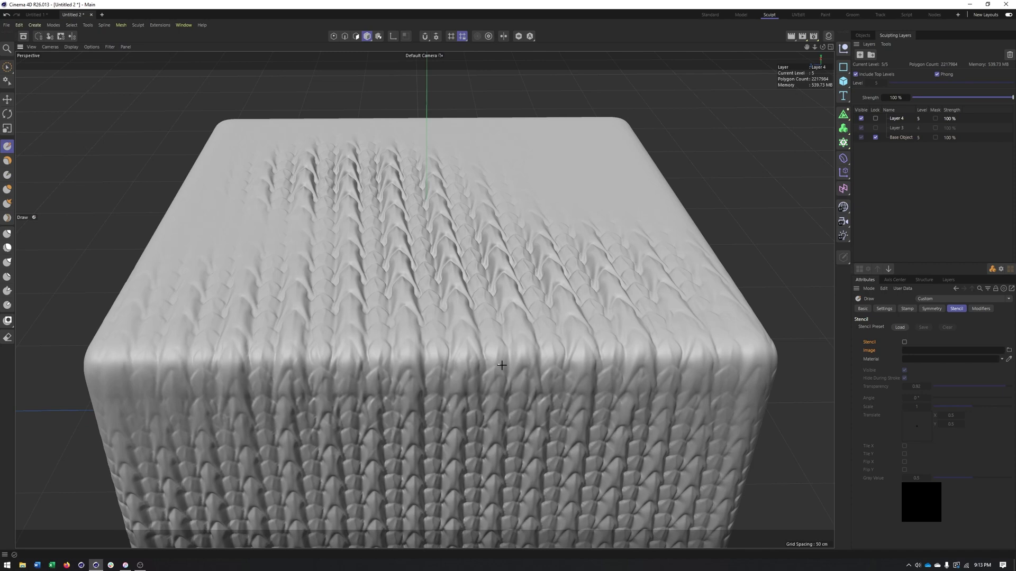
{"action": "right_click_drag", "start_coordinate": [502, 365], "coordinate": [465, 367], "text": "alt"}
{"action": "middle_click_drag", "start_coordinate": [465, 367], "coordinate": [413, 329], "text": "alt"}
{"action": "mouse_move", "coordinate": [413, 329]}
{"action": "left_mouse_down", "text": "alt"}
{"action": "mouse_move", "coordinate": [408, 313]}
{"action": "mouse_move", "coordinate": [425, 300]}
{"action": "left_mouse_up", "text": "alt"}
{"action": "middle_click_drag", "start_coordinate": [425, 300], "coordinate": [359, 301], "text": "alt"}
{"action": "left_click_drag", "start_coordinate": [375, 314], "coordinate": [396, 309], "text": "alt"}
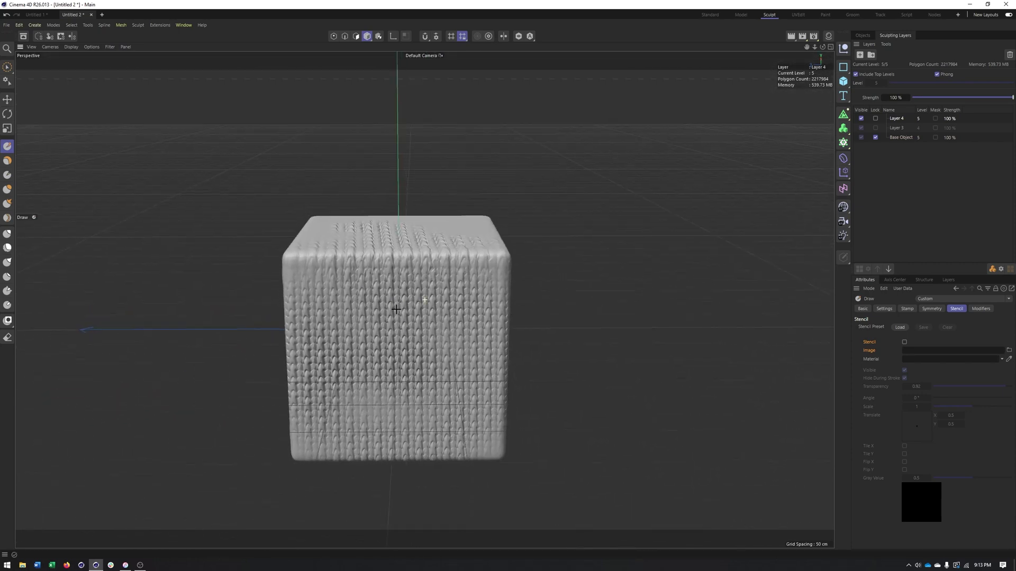